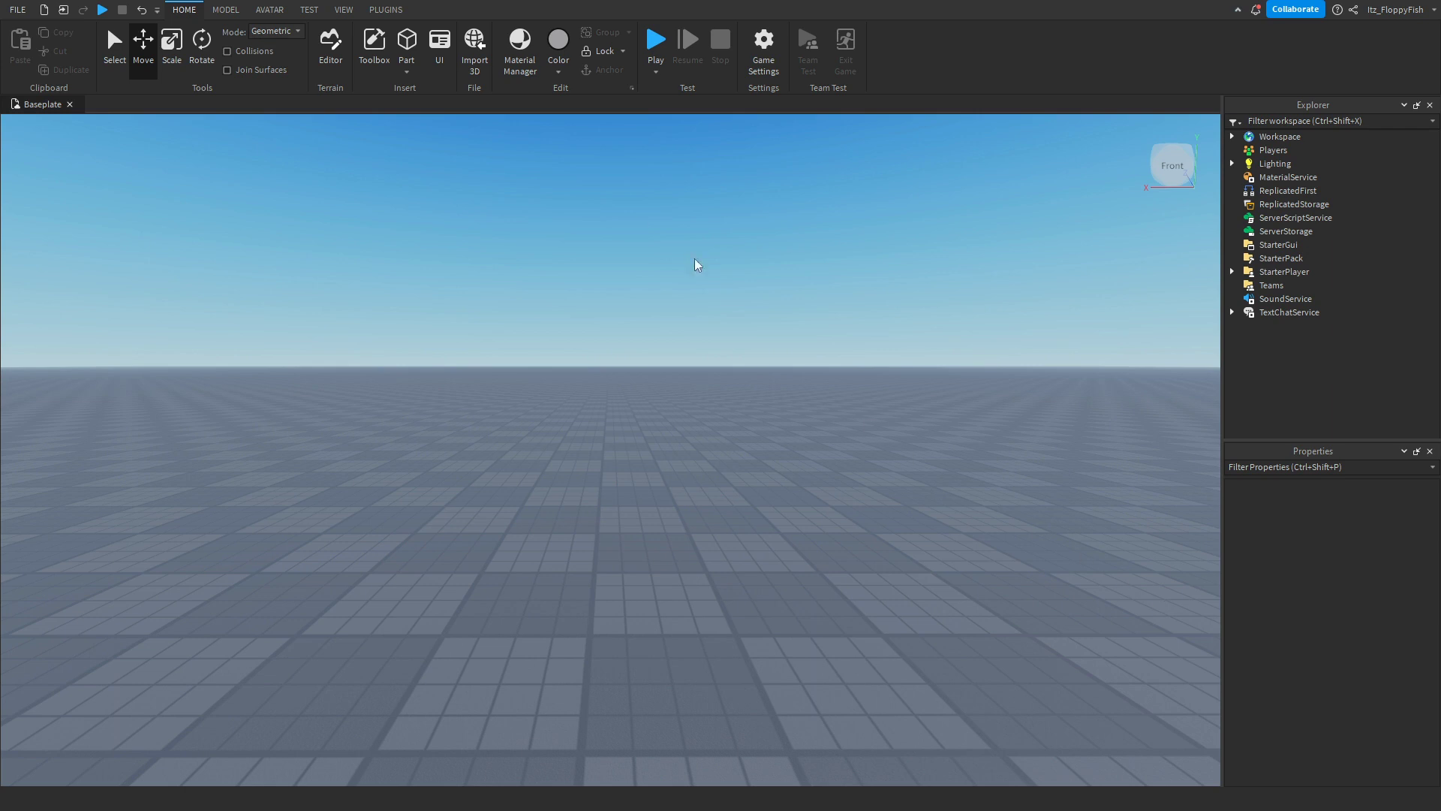
Look through the installed plugins for the Waterfall Generator, and briefly check its settings.
click(383, 12)
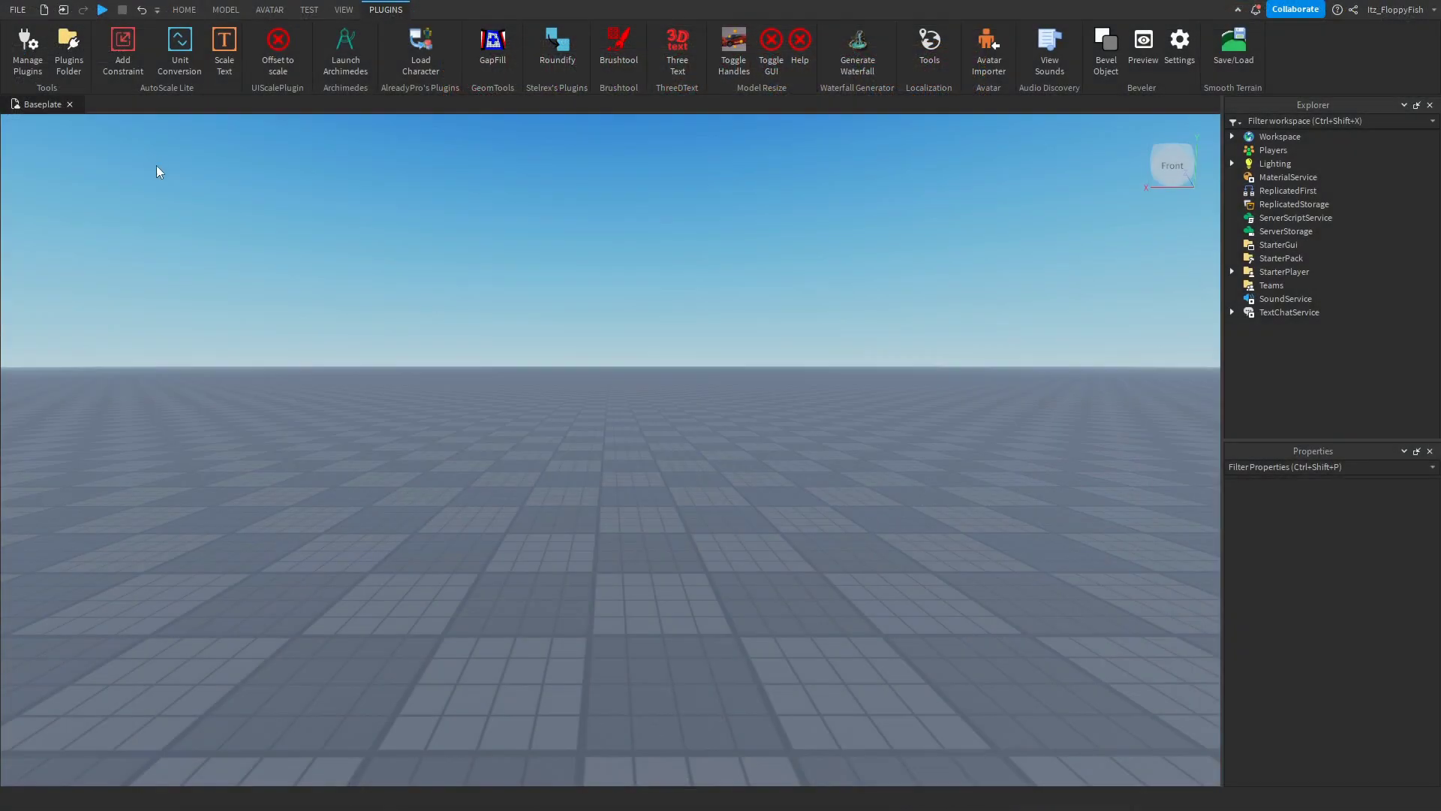
click(30, 67)
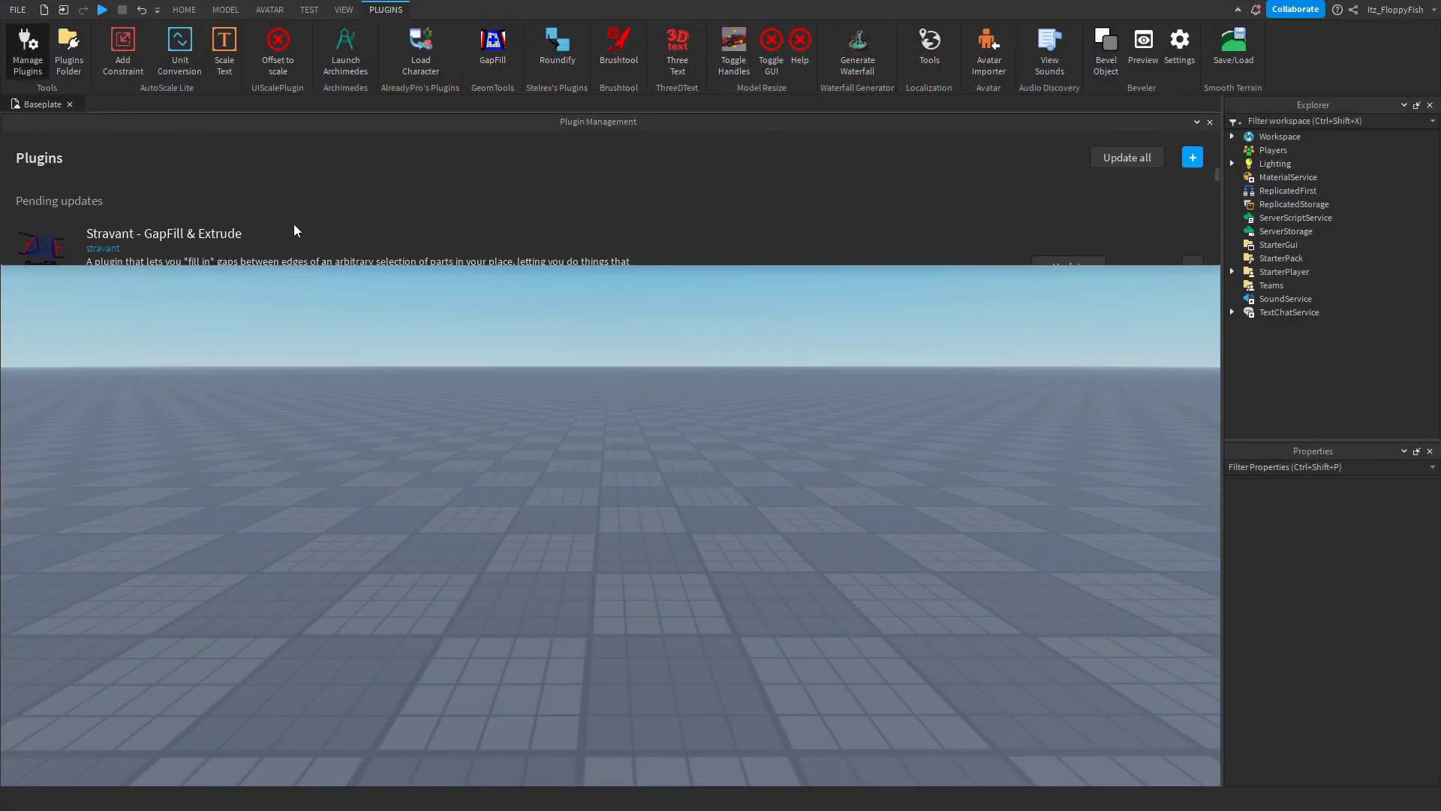
scroll(906, 213, down, 3)
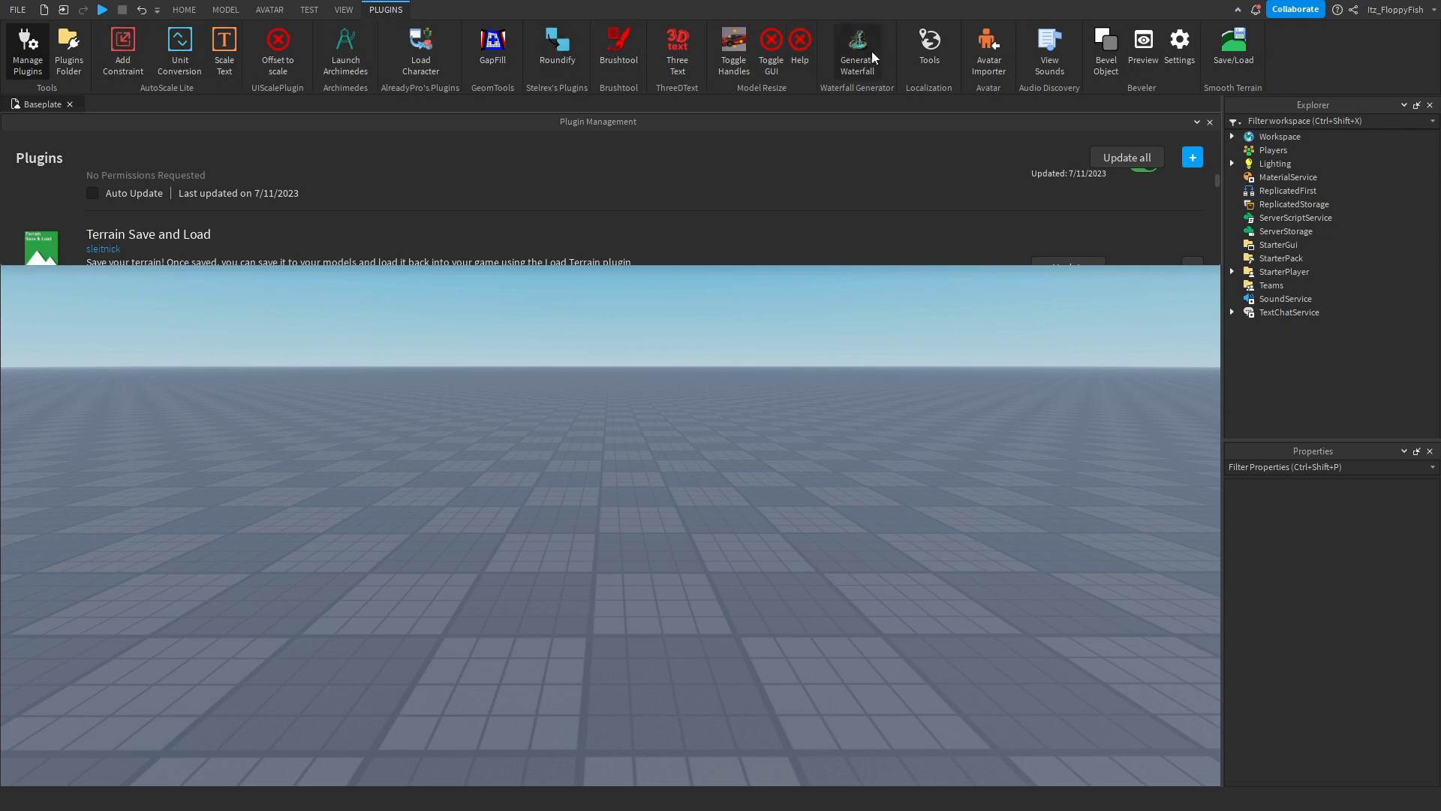
scroll(991, 192, up, 3)
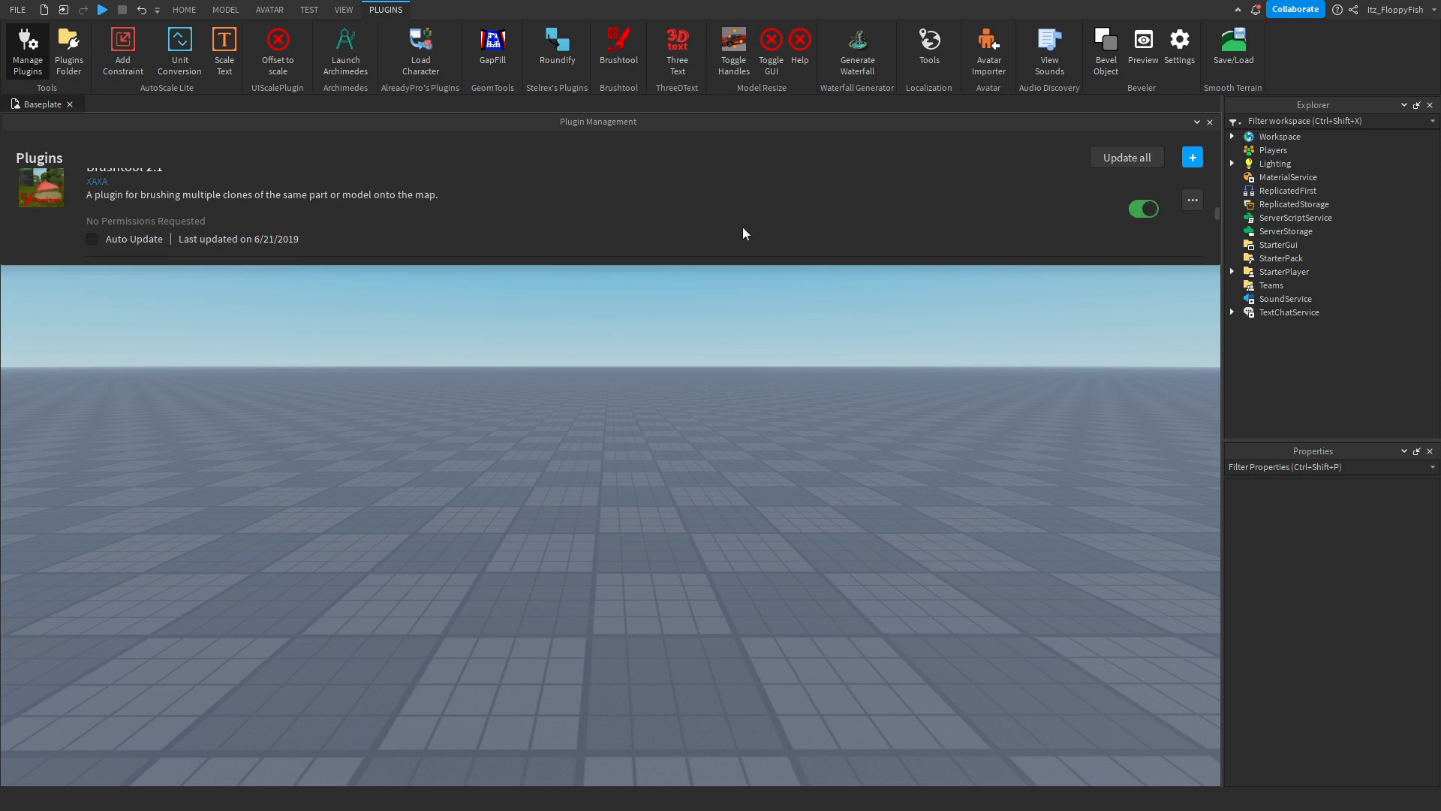
scroll(586, 225, down, 3)
scroll(450, 217, down, 3)
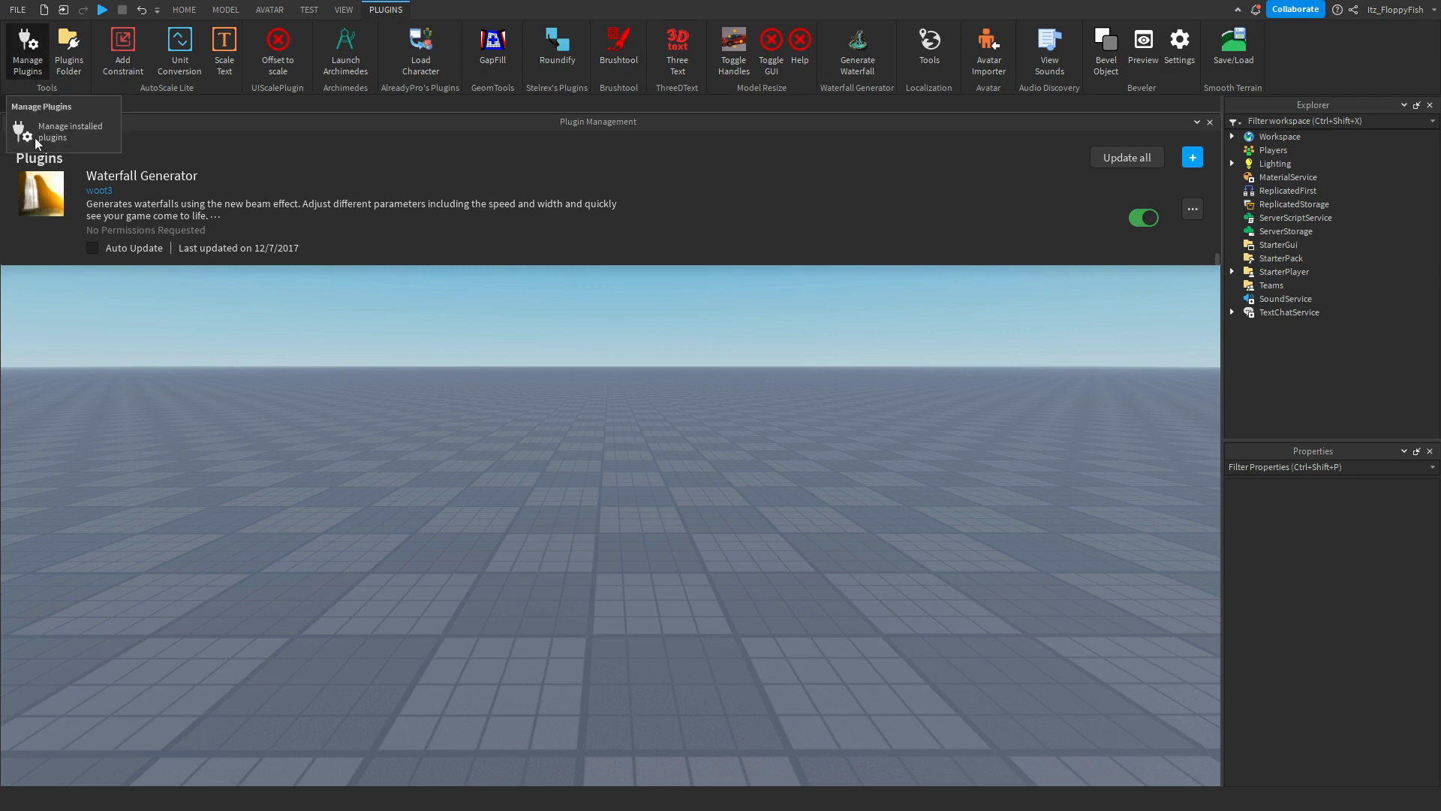
click(1213, 121)
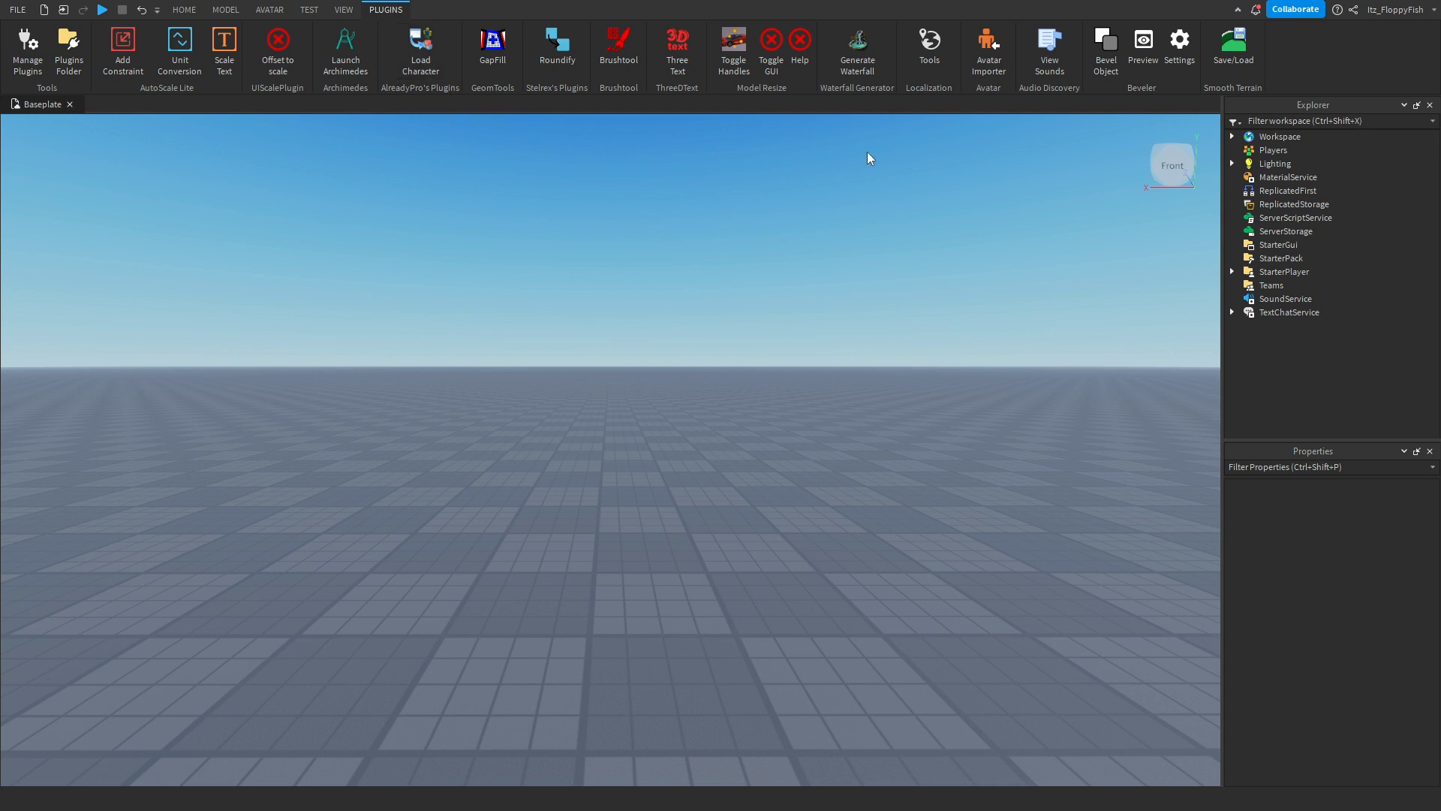
click(852, 62)
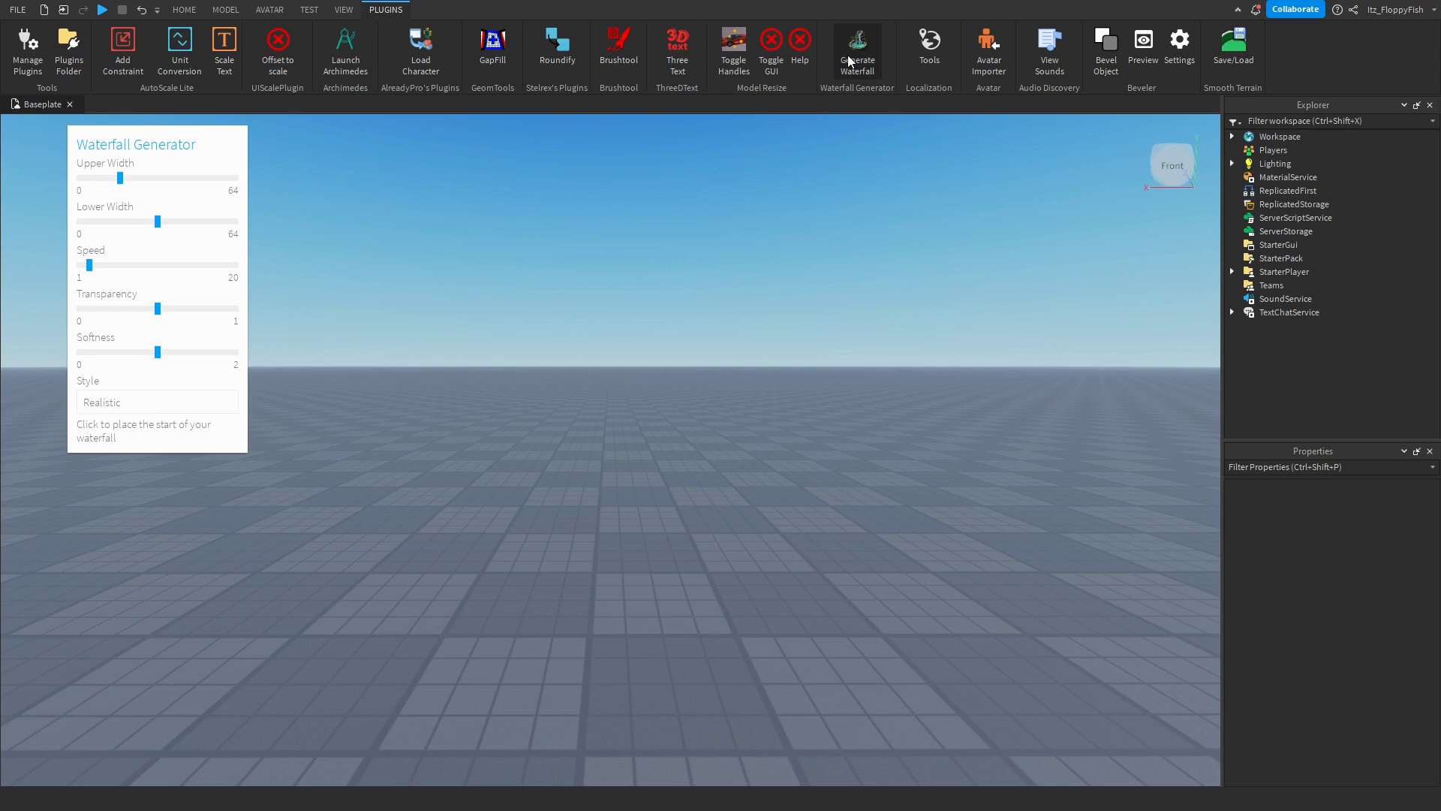
click(852, 63)
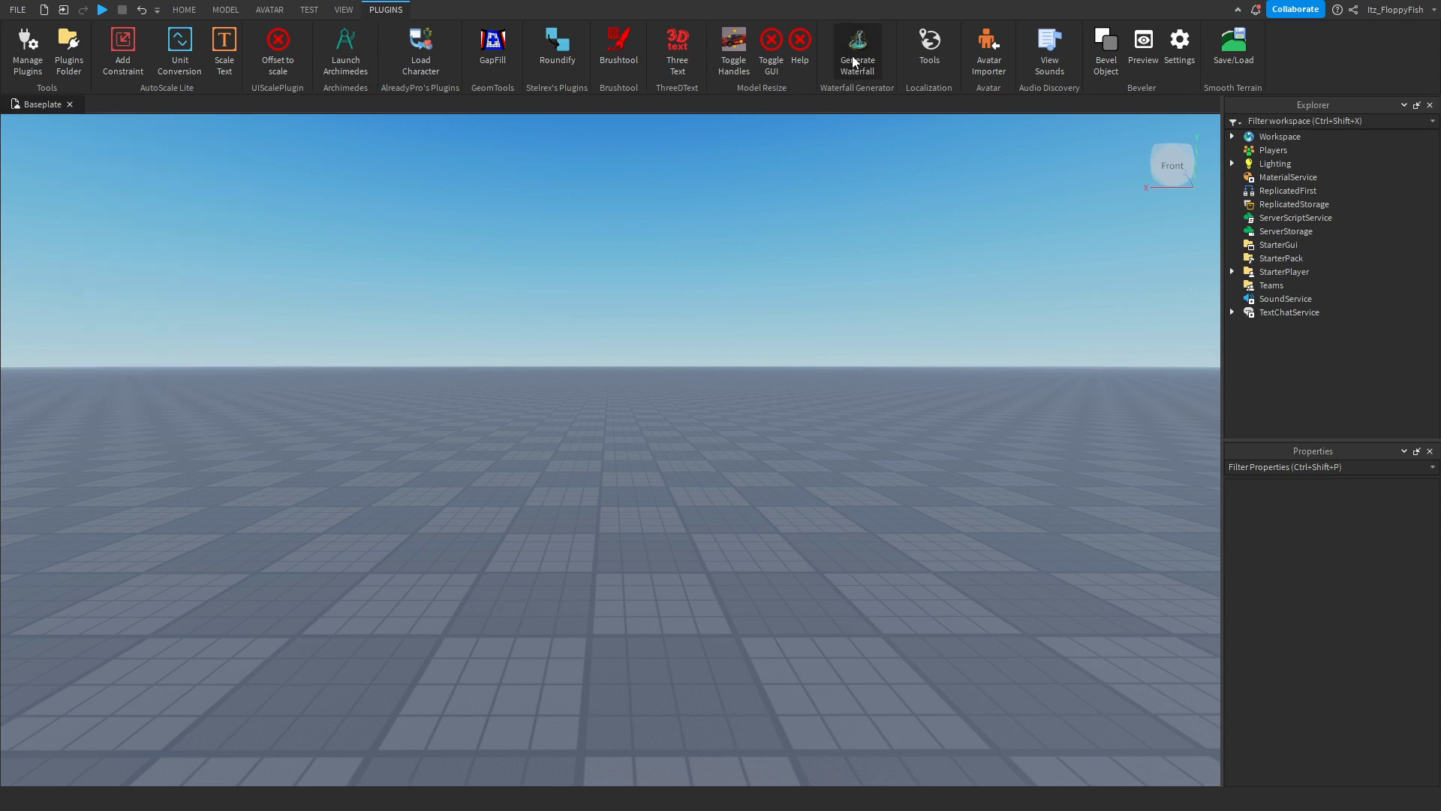
Insert a block part onto the baseplate and scale its height to 15 studs.
click(186, 9)
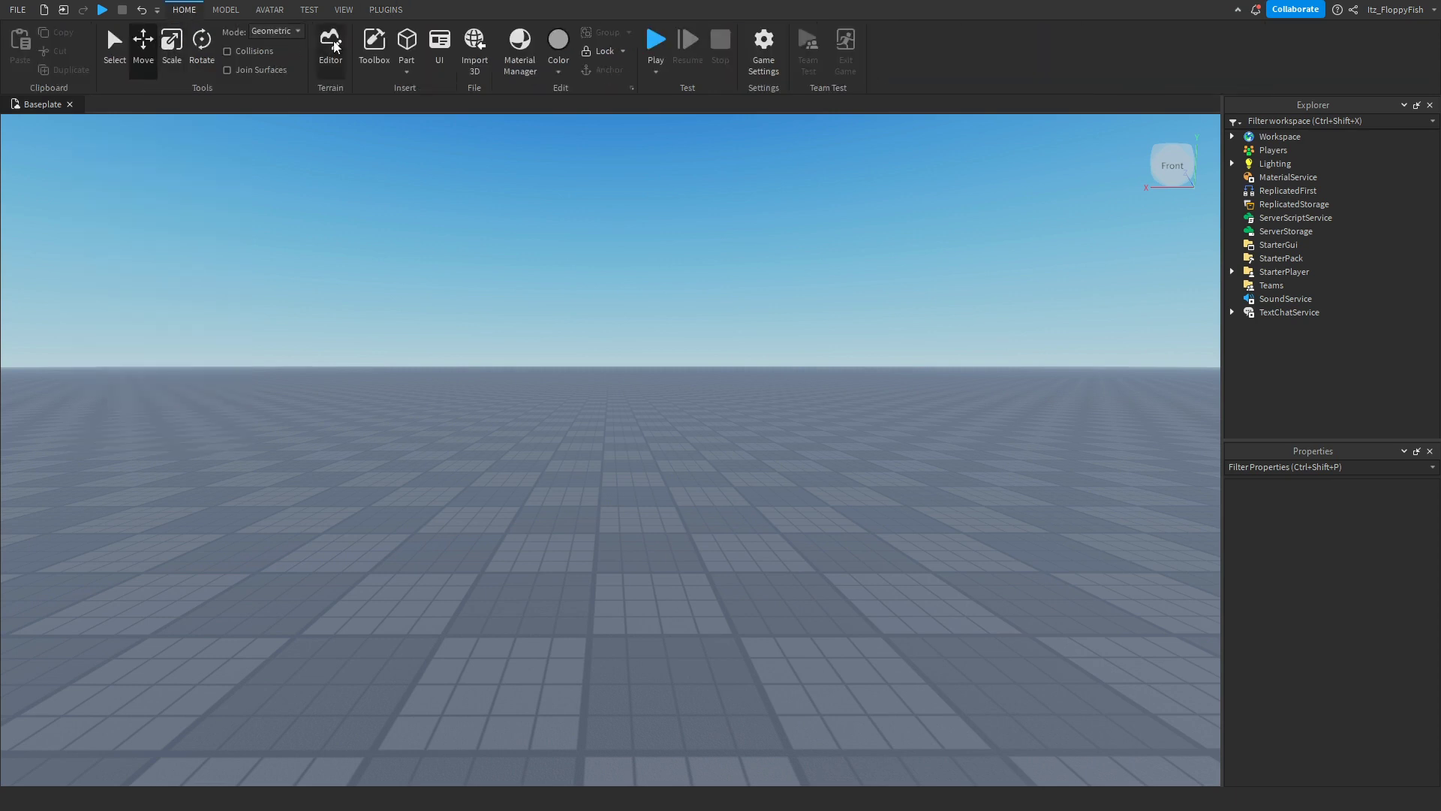
click(407, 42)
right_drag(584, 331, 585, 406)
key(e)
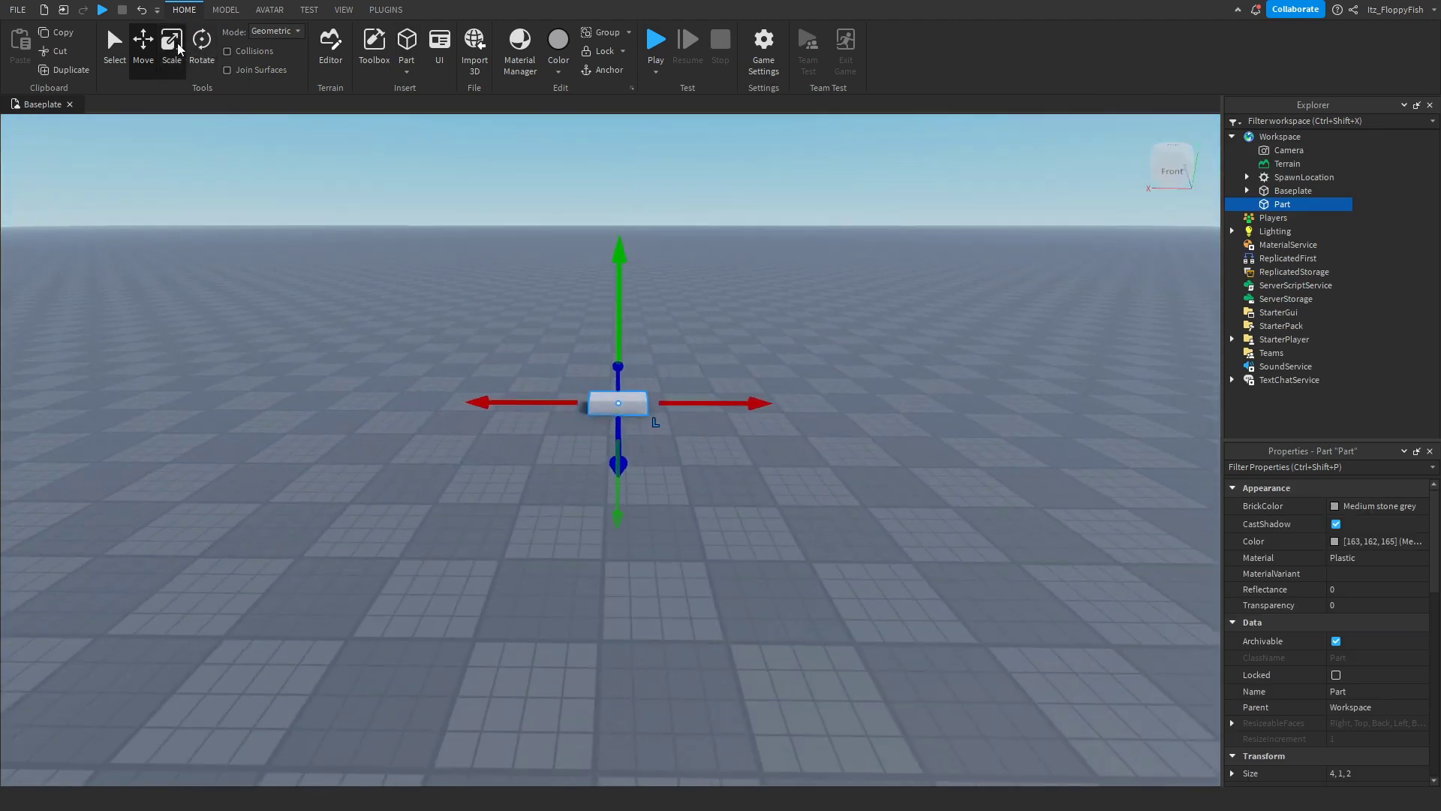
click(172, 54)
key(e)
drag(620, 456, 611, 280)
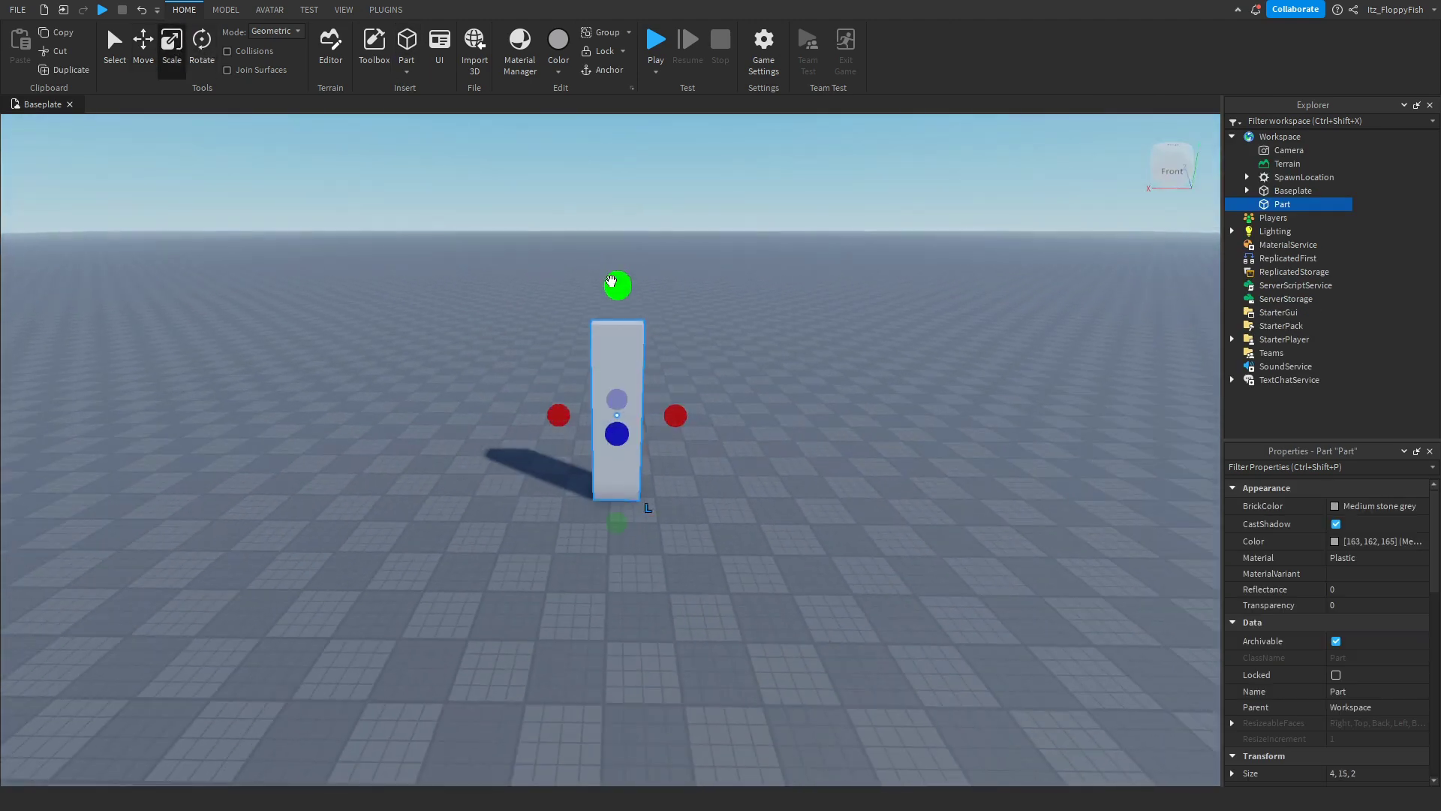
Scale the block to about 12.4 studs wide and 7.1 studs deep.
key(w)
drag(681, 410, 744, 398)
right_drag(659, 417, 508, 483)
drag(518, 460, 459, 448)
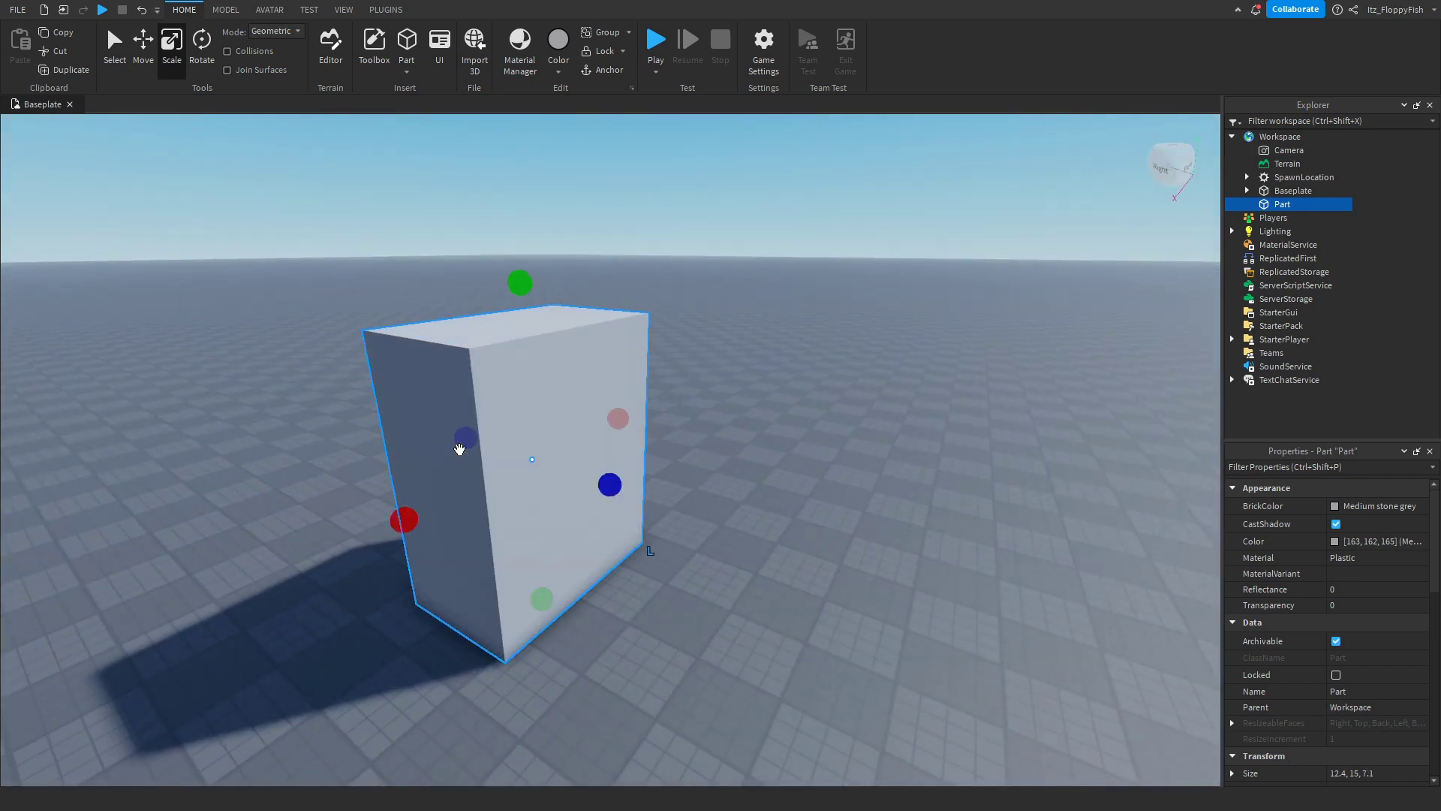
Colour the block Dark stone grey and set its material to Slate.
key(d)
right_drag(457, 453, 601, 427)
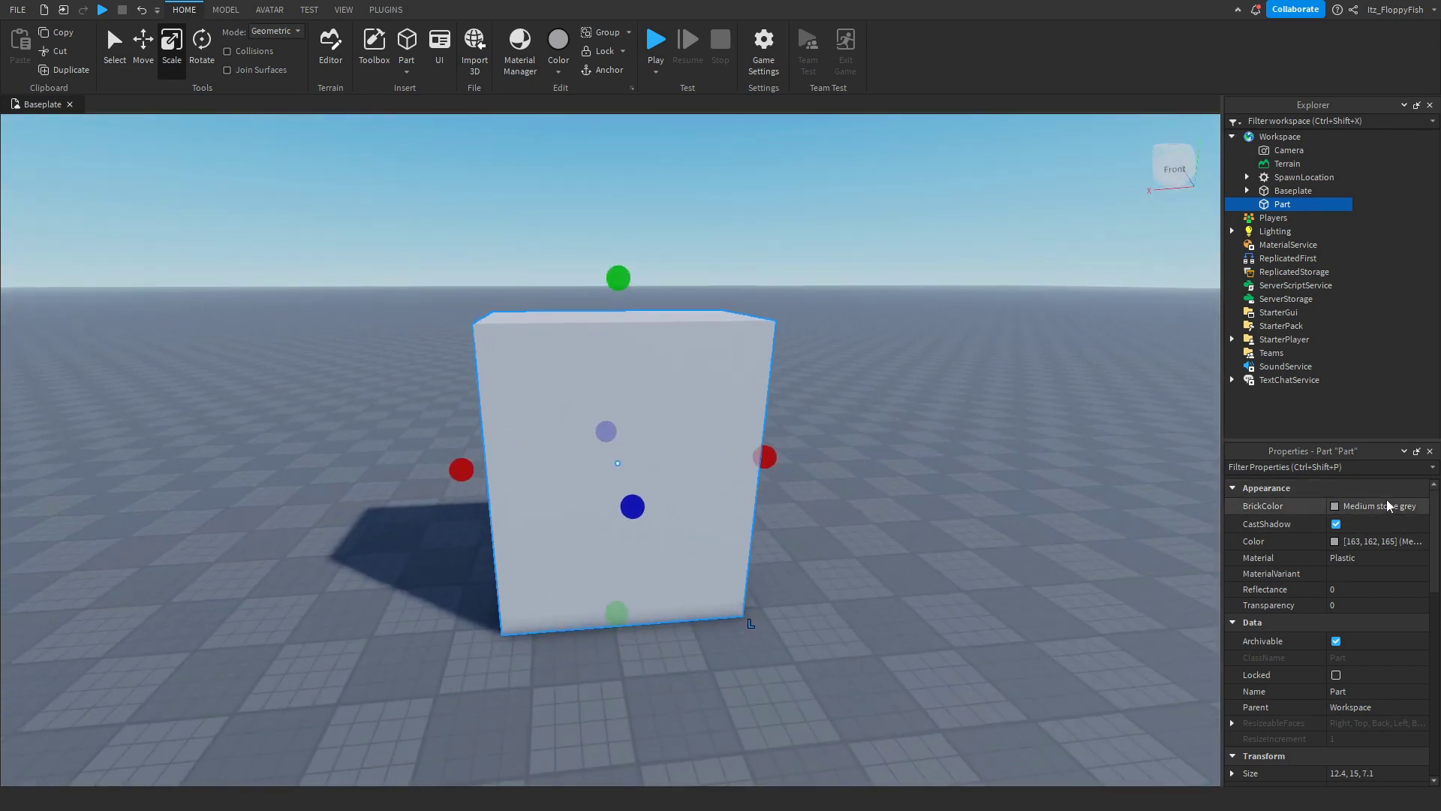
click(1388, 505)
click(1212, 766)
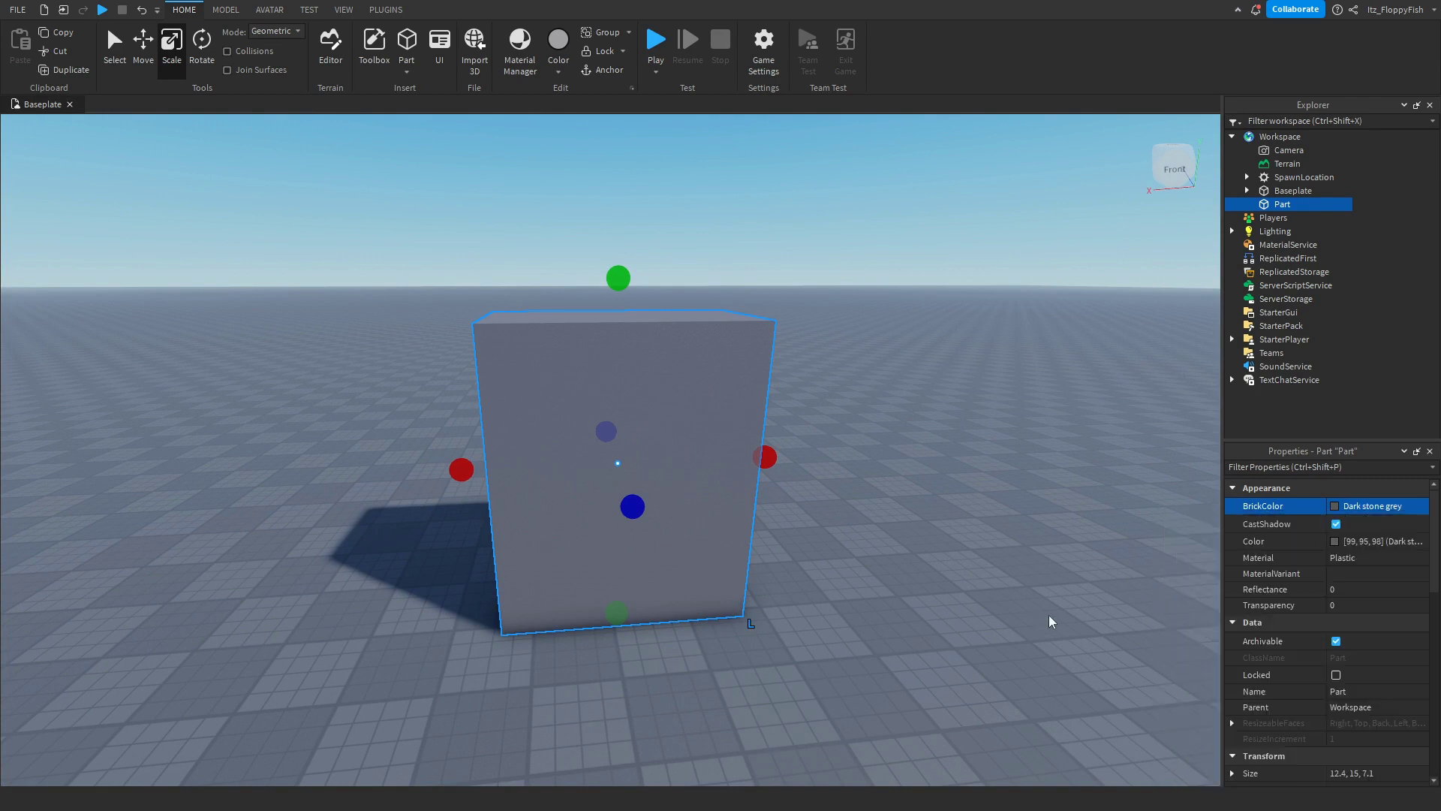
click(1403, 559)
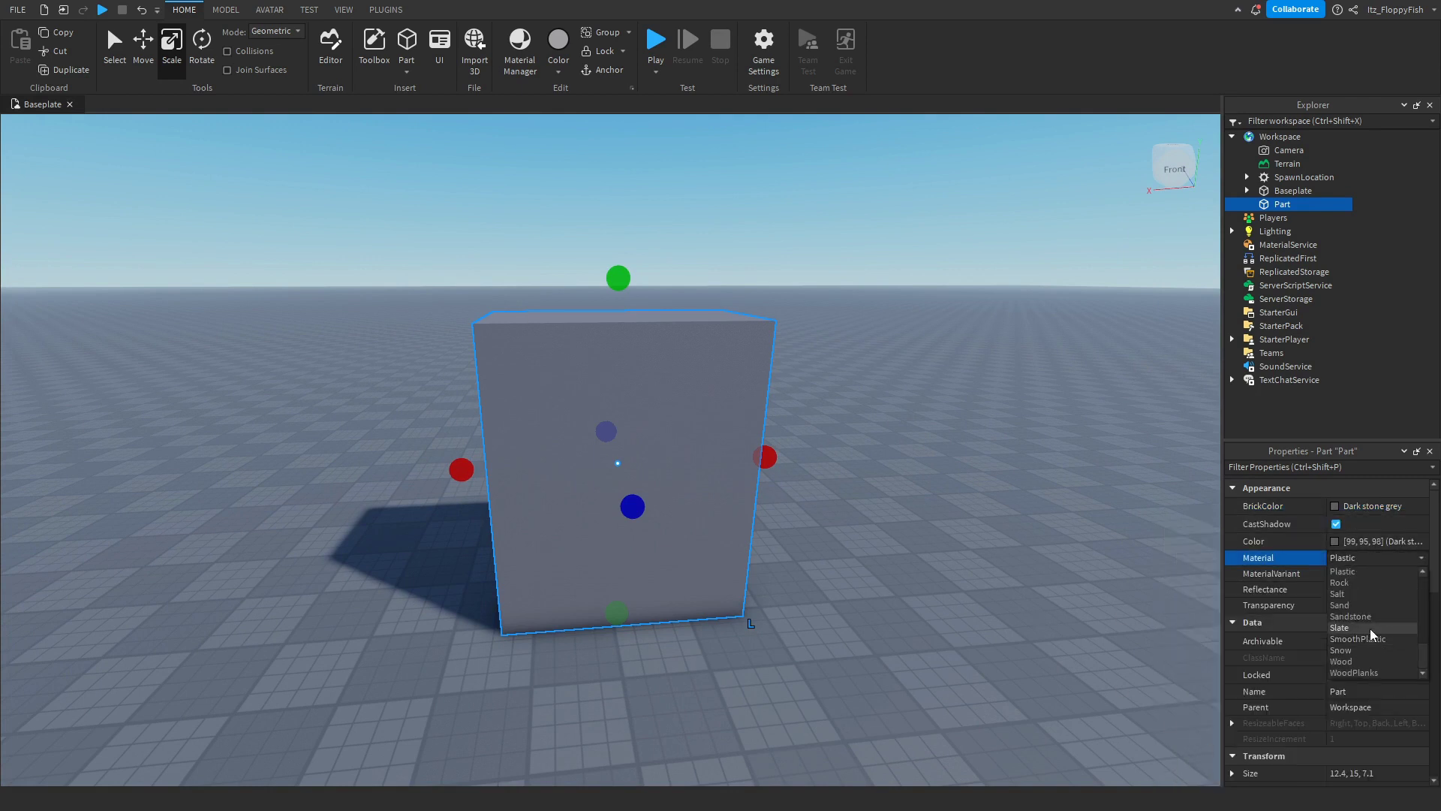
click(1371, 629)
click(836, 583)
scroll(837, 583, up, 5)
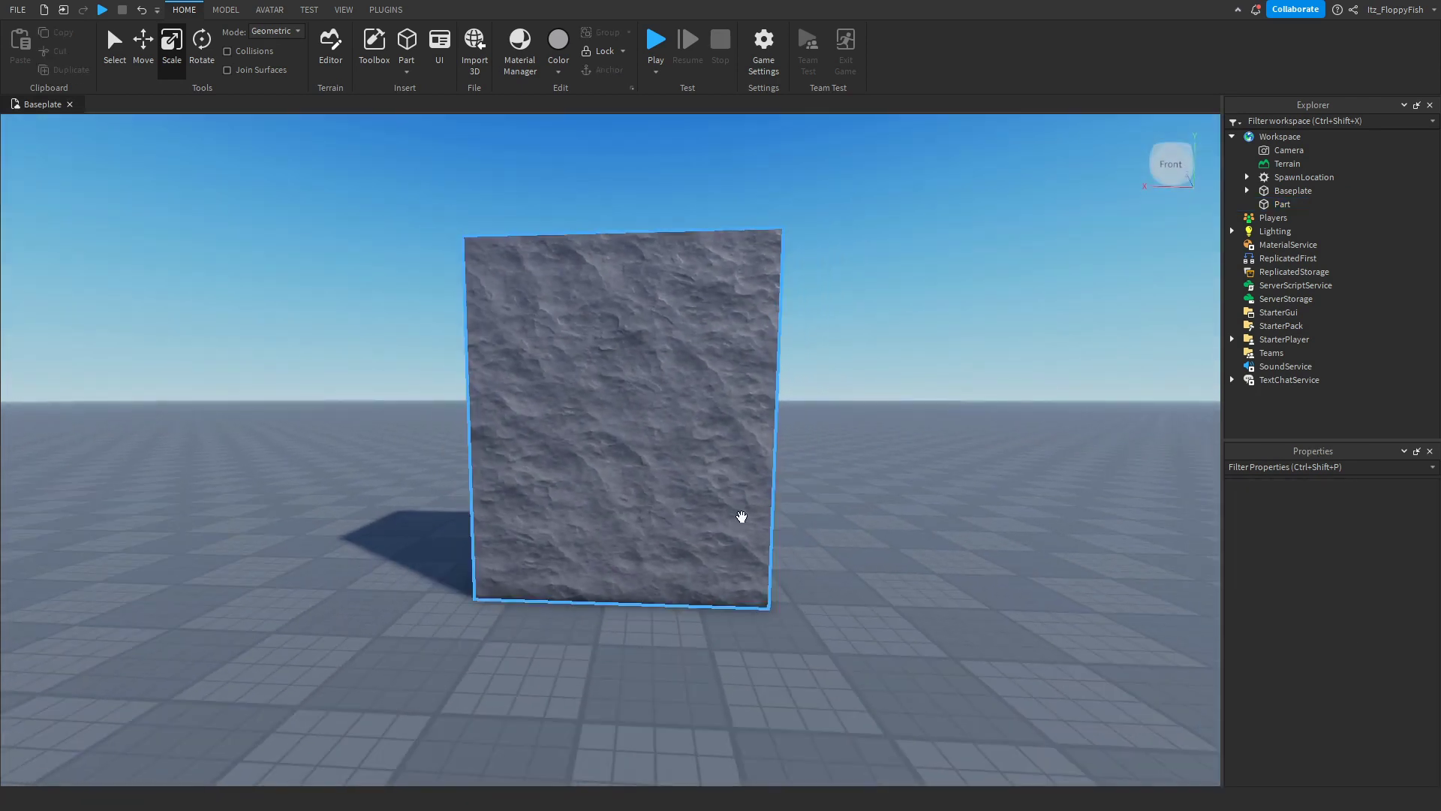
Set the Waterfall Generator's Speed and Upper Width to about mid-range and place a waterfall from the block to the ground.
right_drag(742, 516, 736, 515)
key(s)
key(e)
key(w)
key(q)
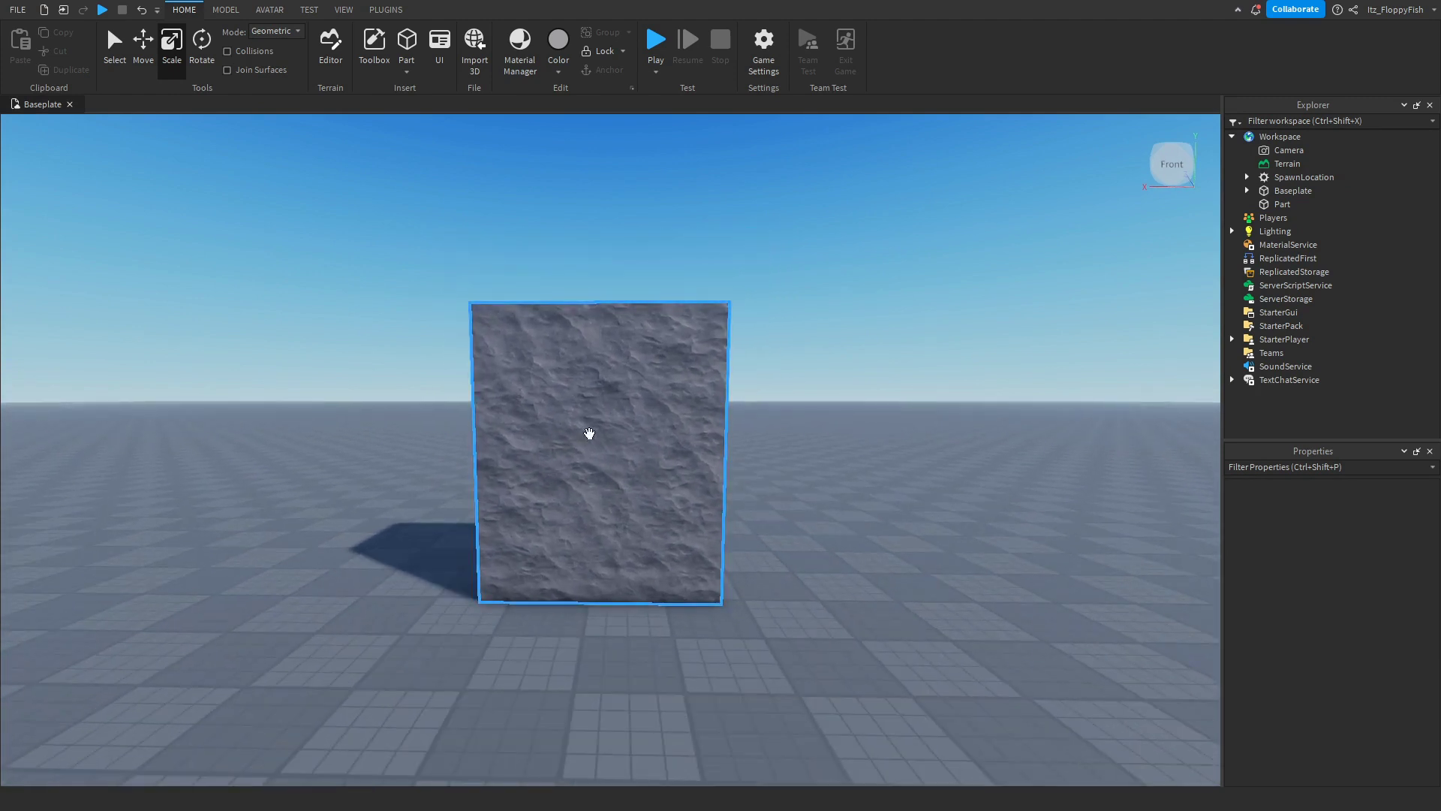
click(386, 10)
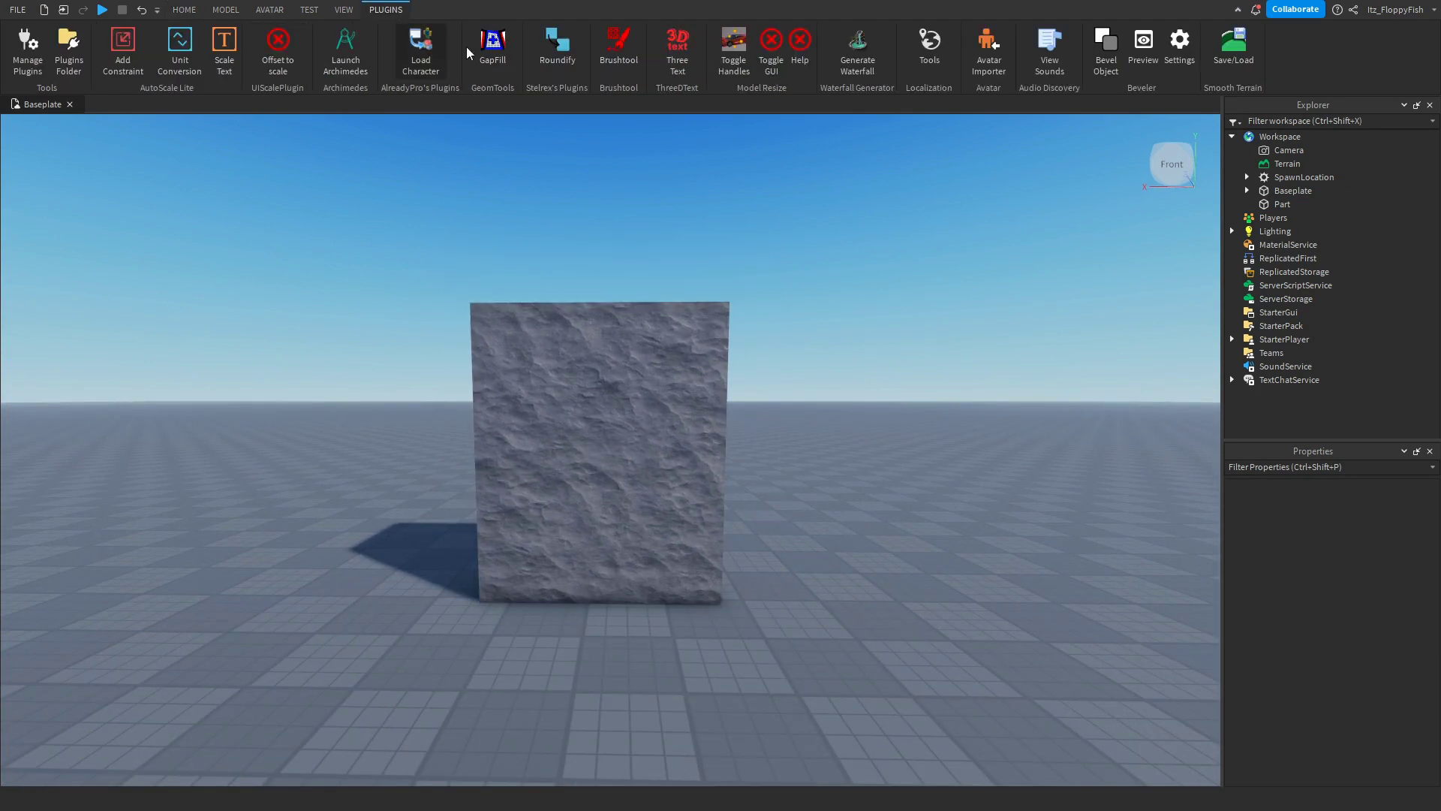
click(856, 54)
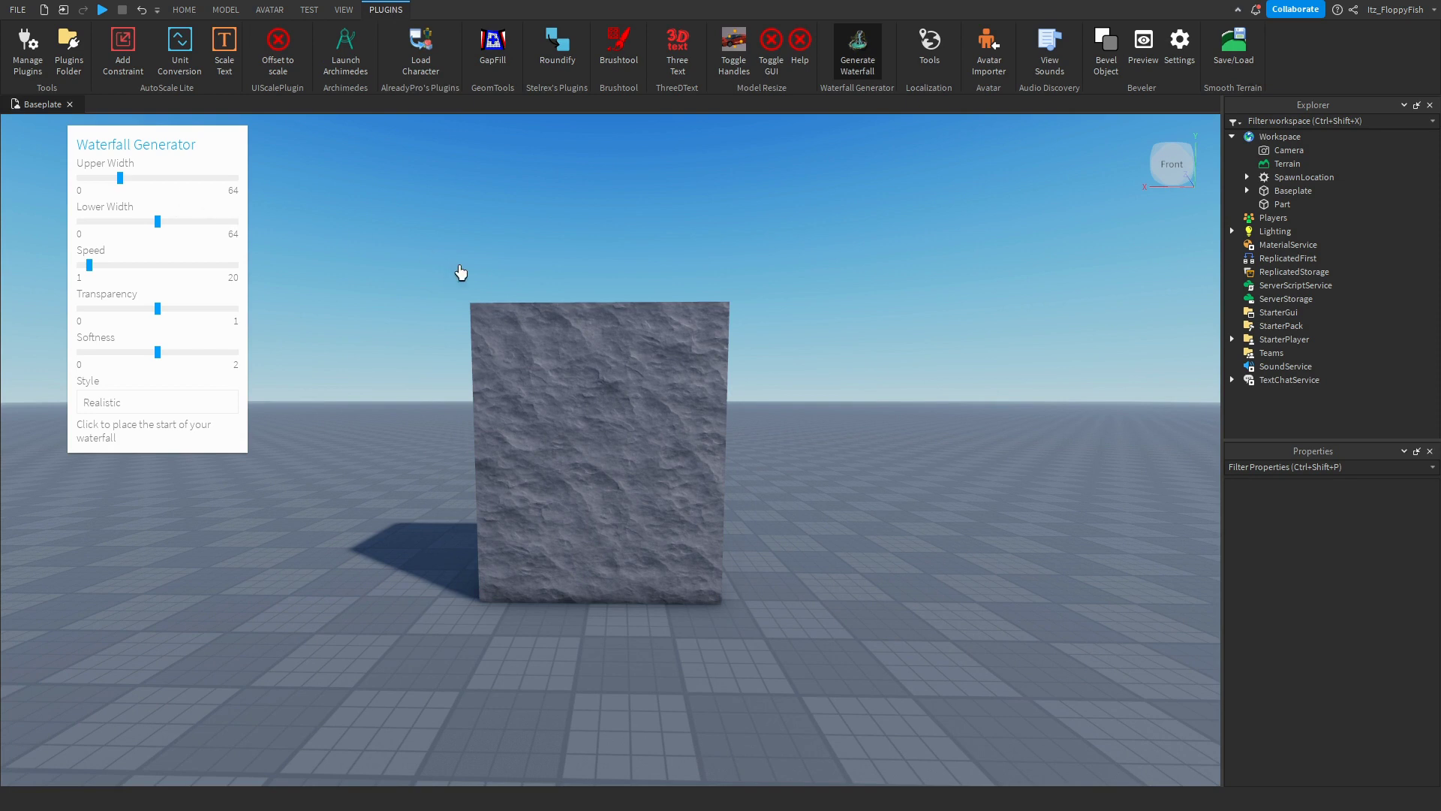
drag(89, 265, 157, 265)
drag(122, 178, 156, 221)
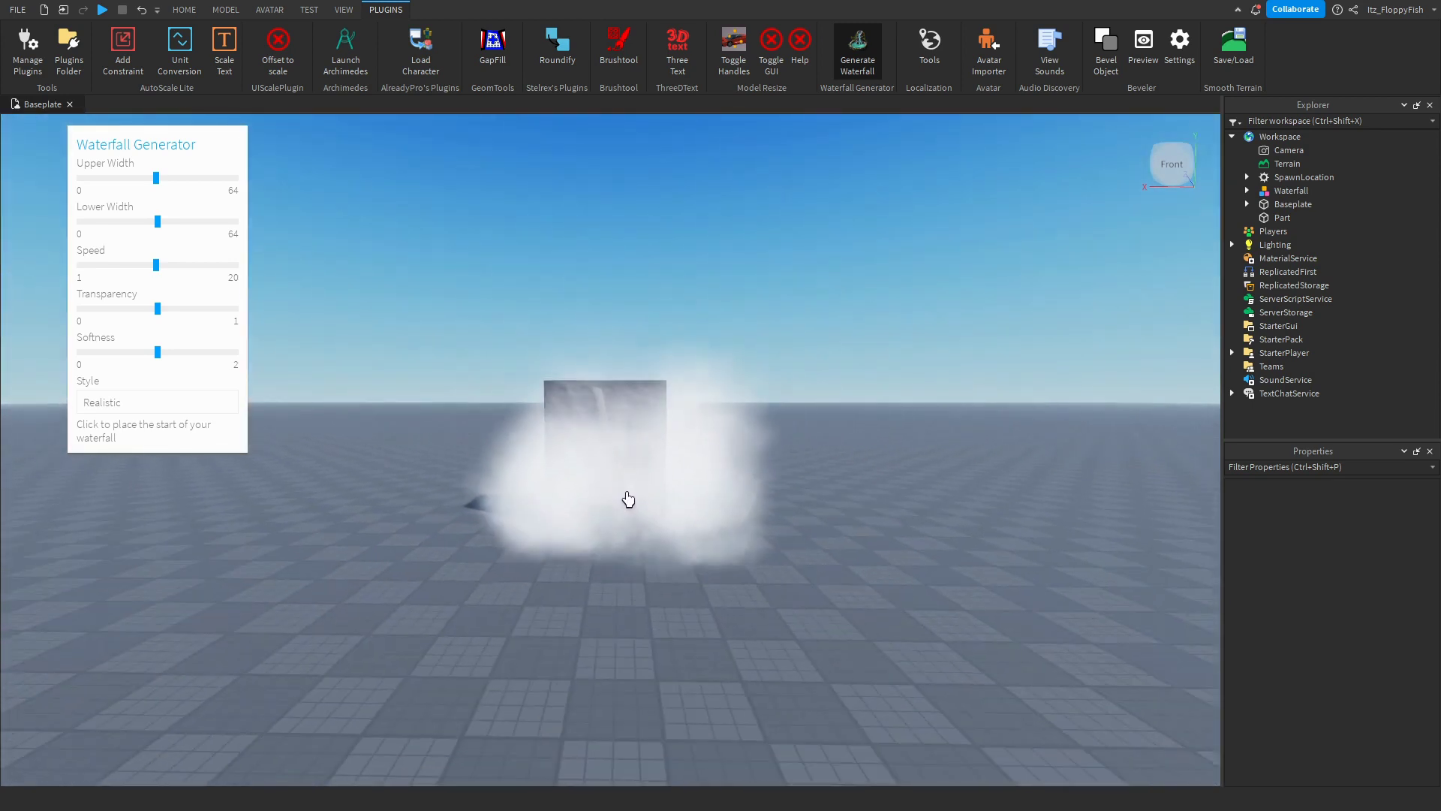
Inspect the oversized waterfall, and try a lower Upper Width before returning it to about mid-range.
middle_drag(627, 492, 628, 727)
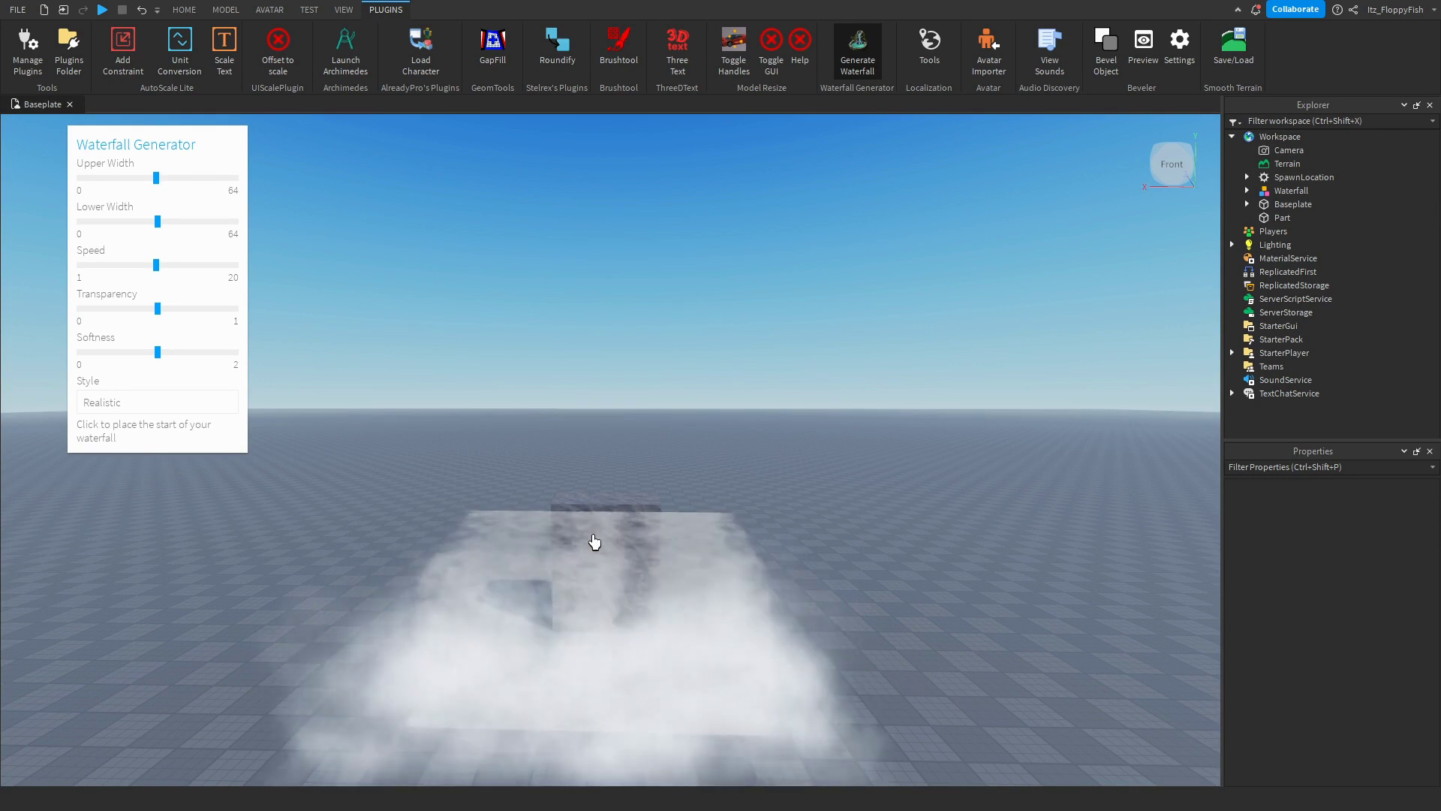
right_drag(595, 542, 596, 538)
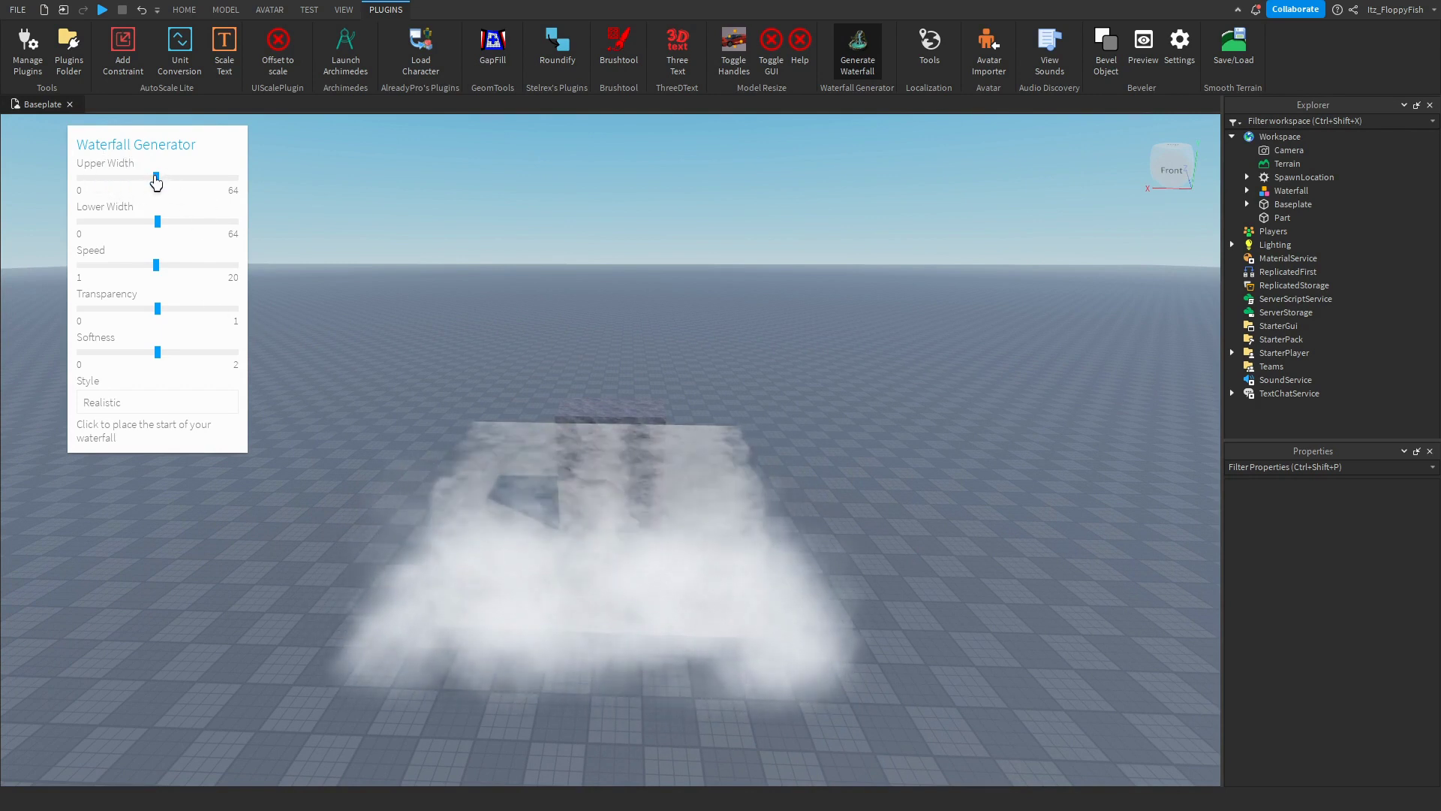
drag(156, 183, 115, 188)
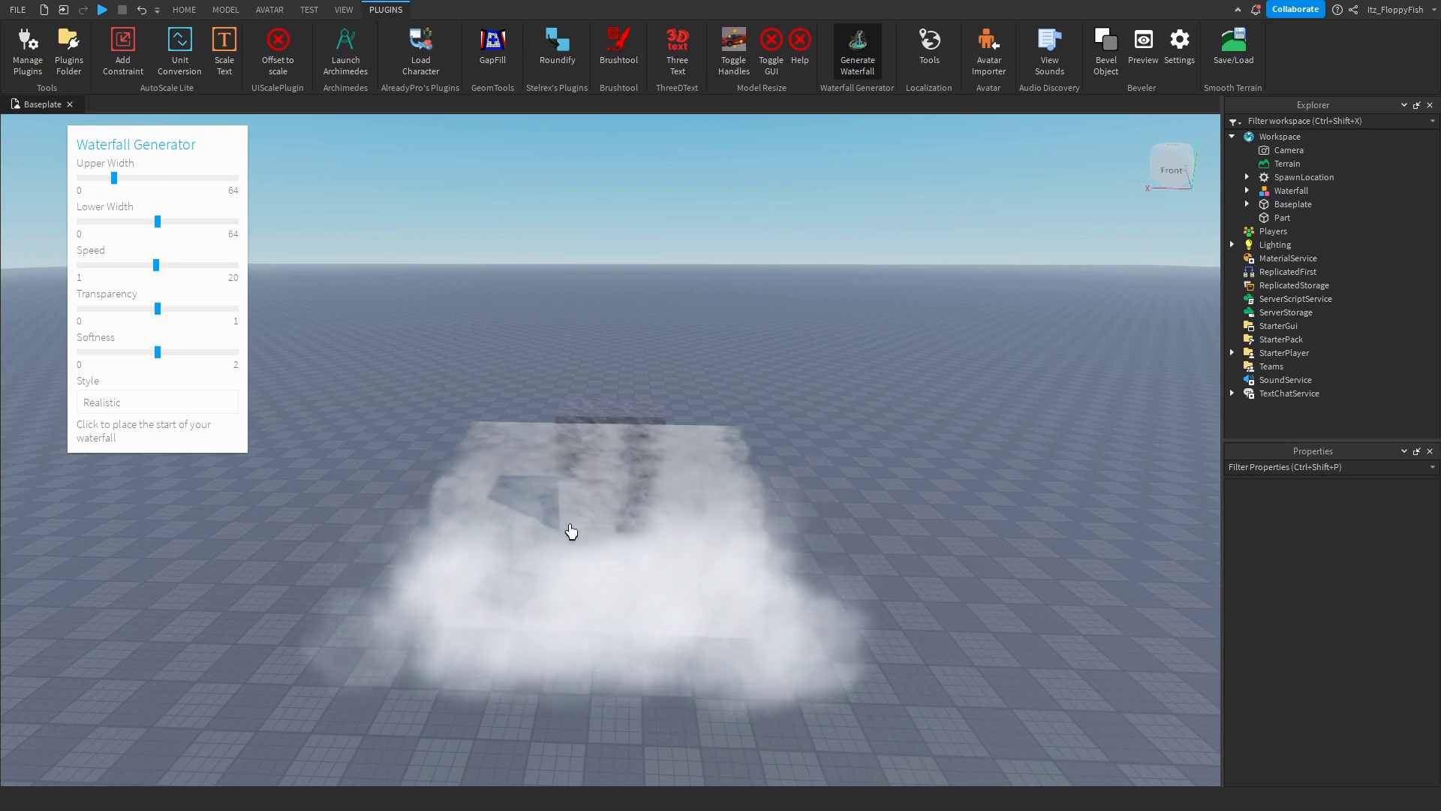
drag(116, 188, 160, 198)
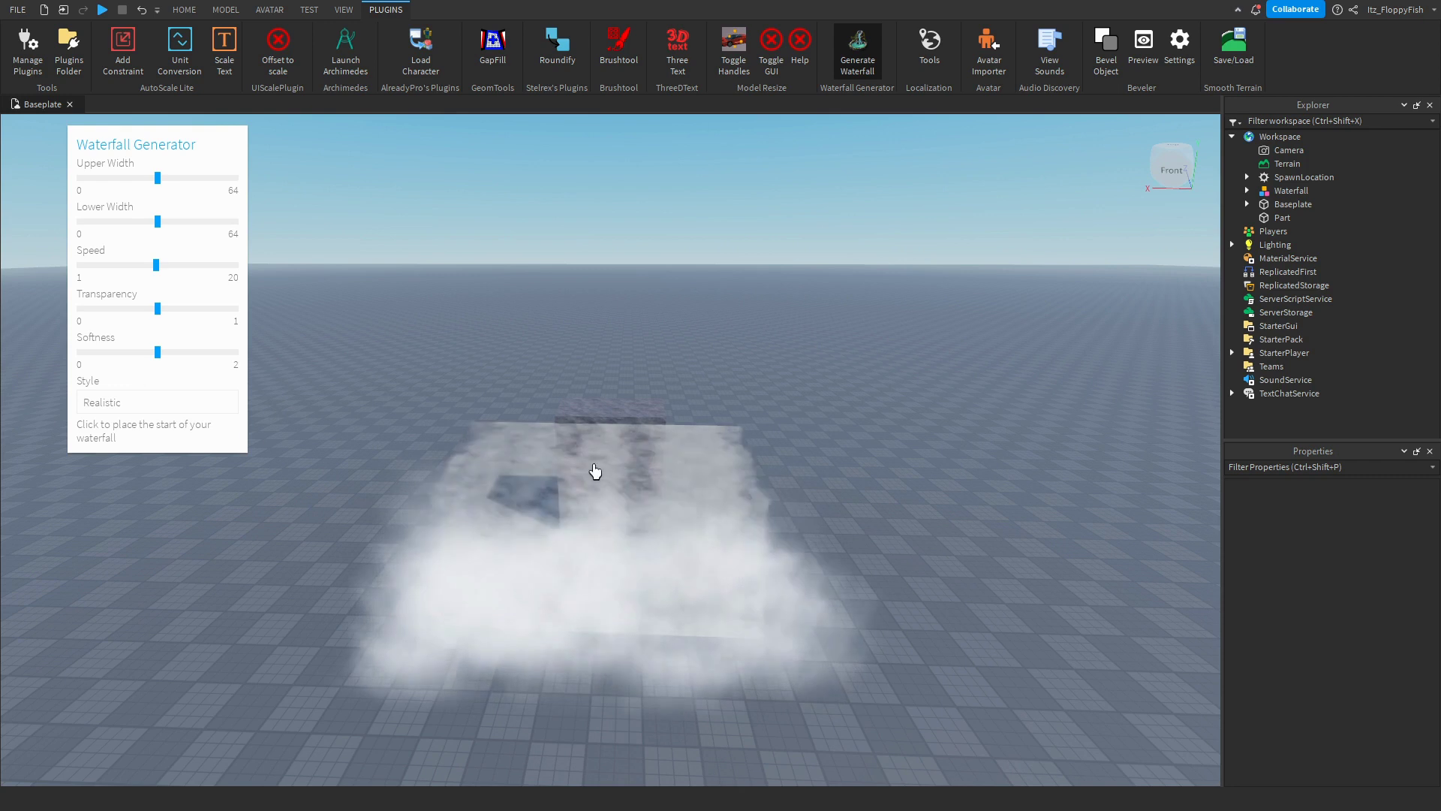
Undo the placed waterfalls so that only the block remains on the baseplate.
key(ctrl+z)
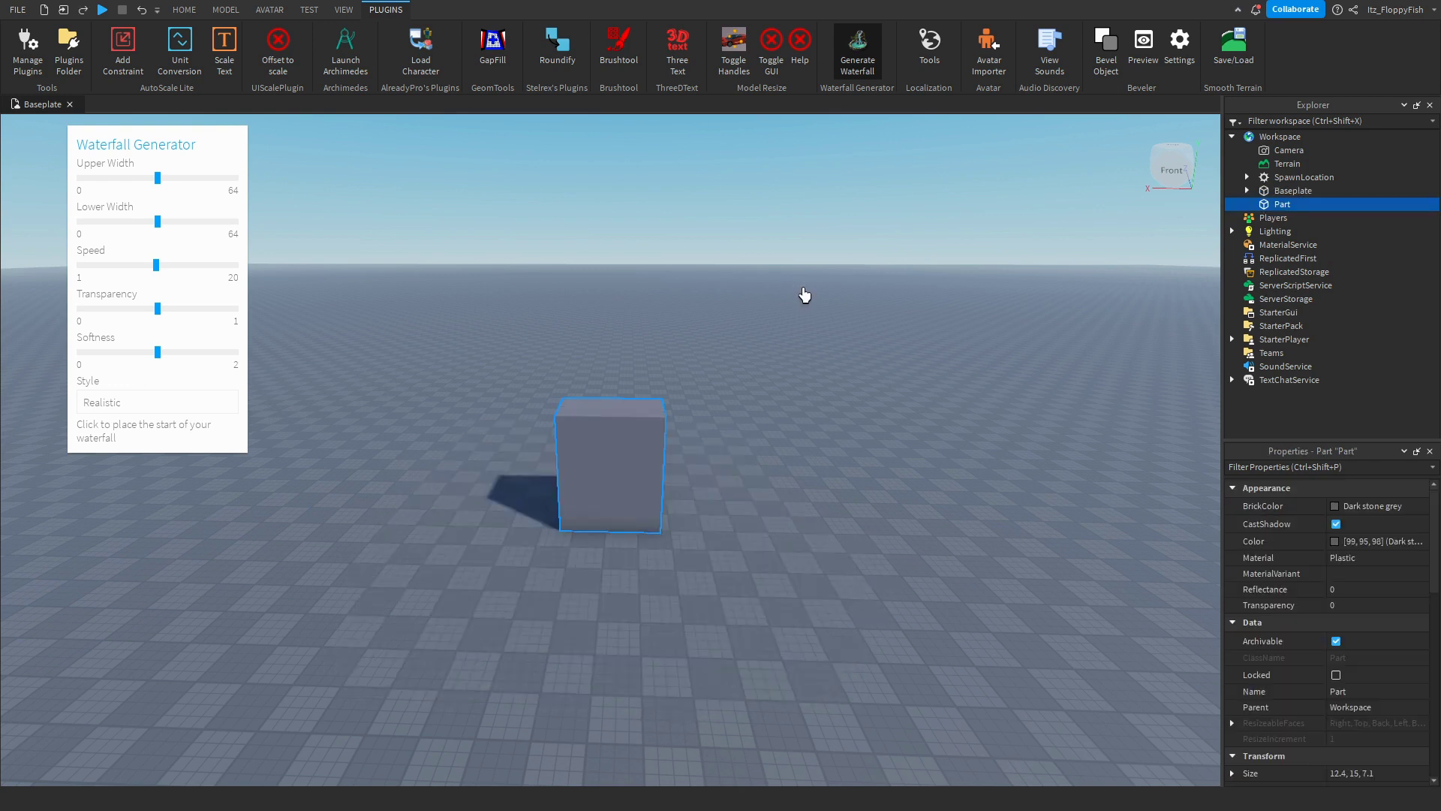
click(84, 10)
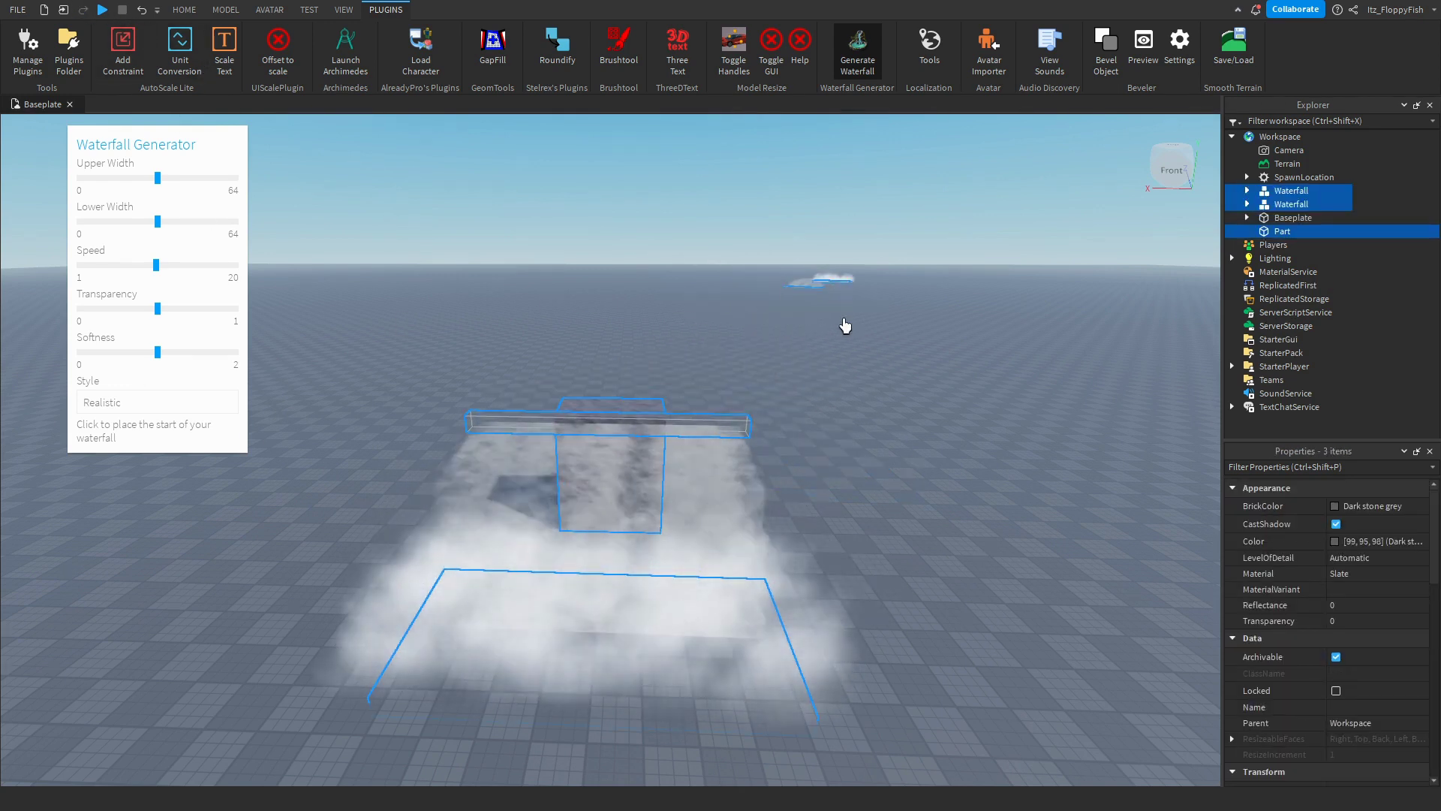
key(ctrl+z)
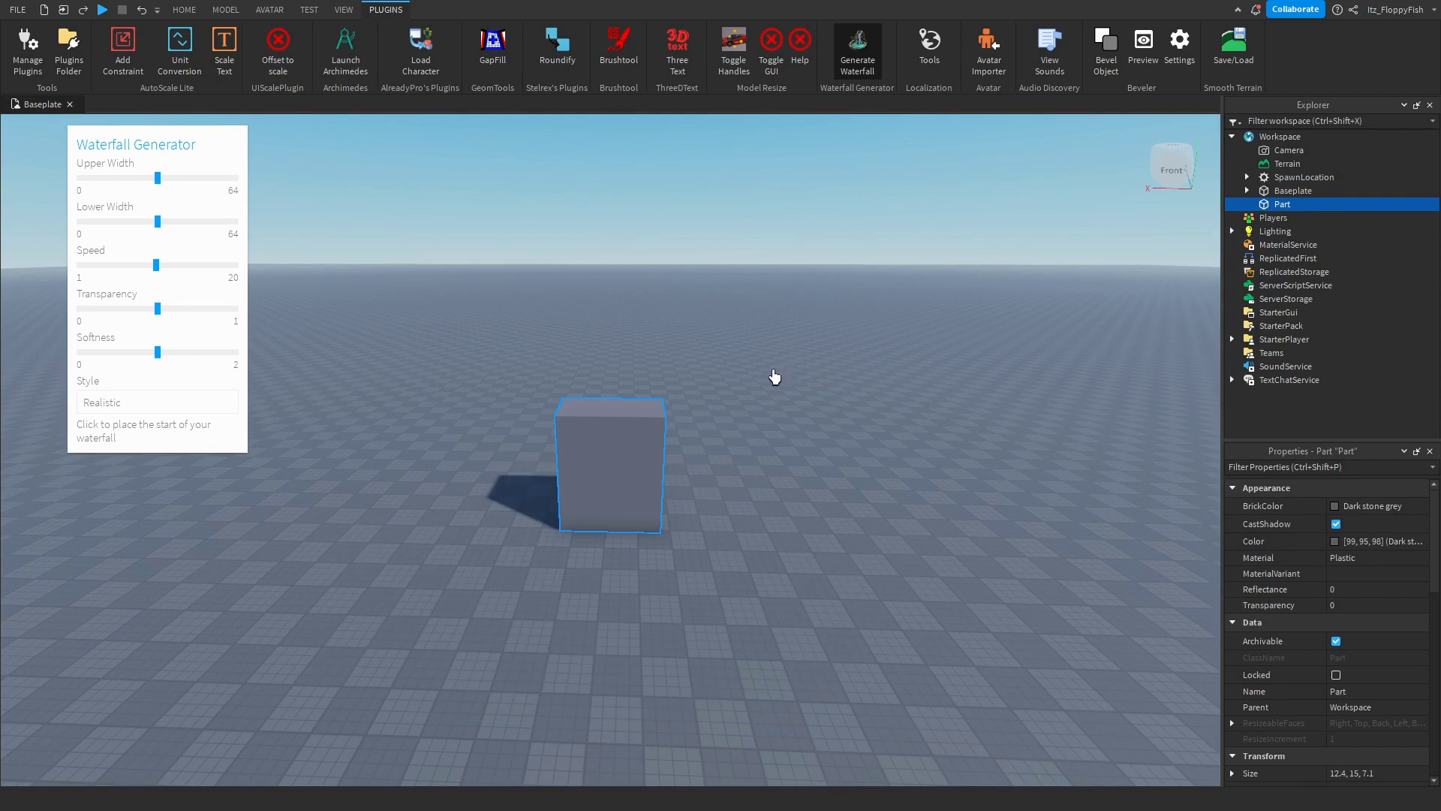
Select the block and set its material back to Slate.
click(184, 9)
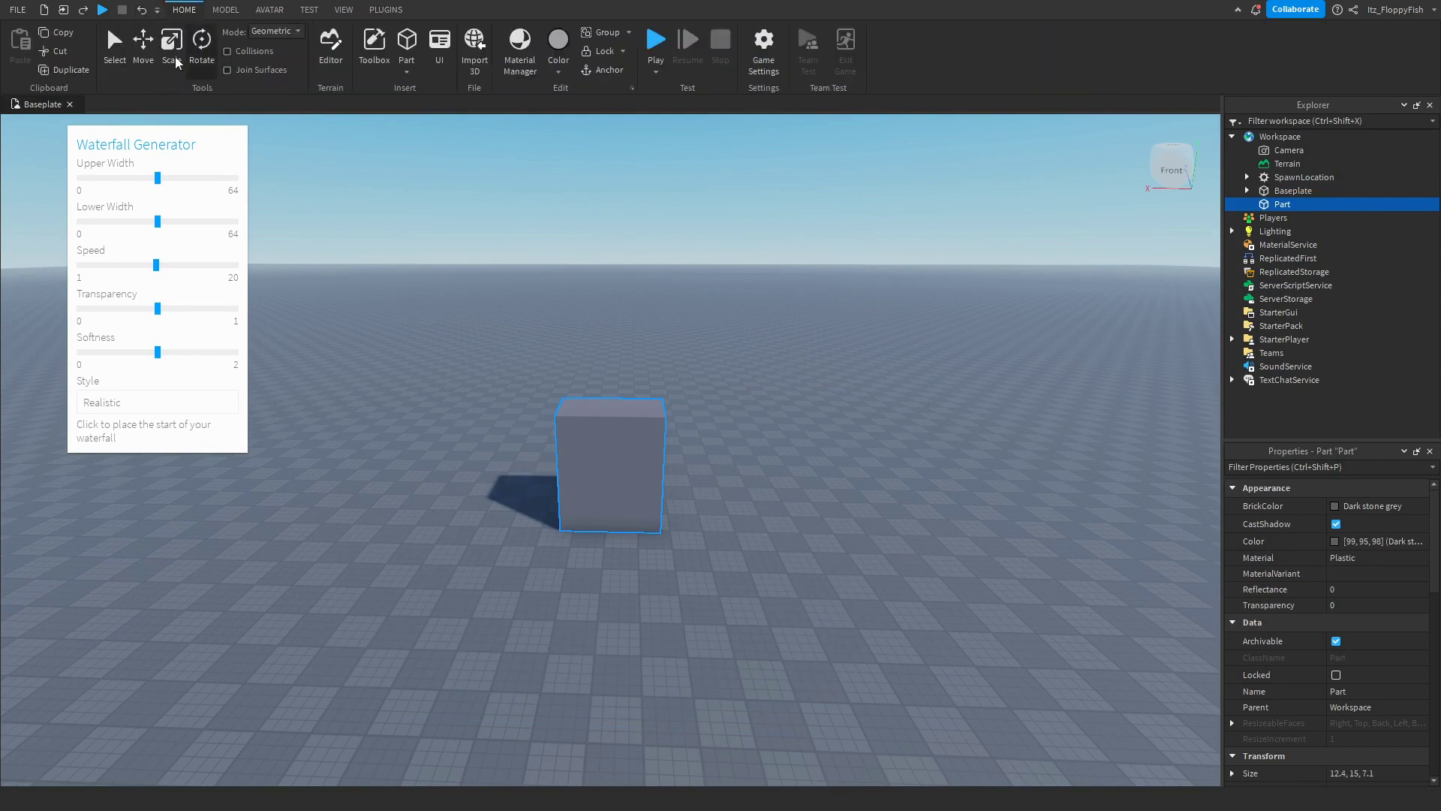
click(171, 42)
click(772, 361)
click(638, 466)
click(1370, 557)
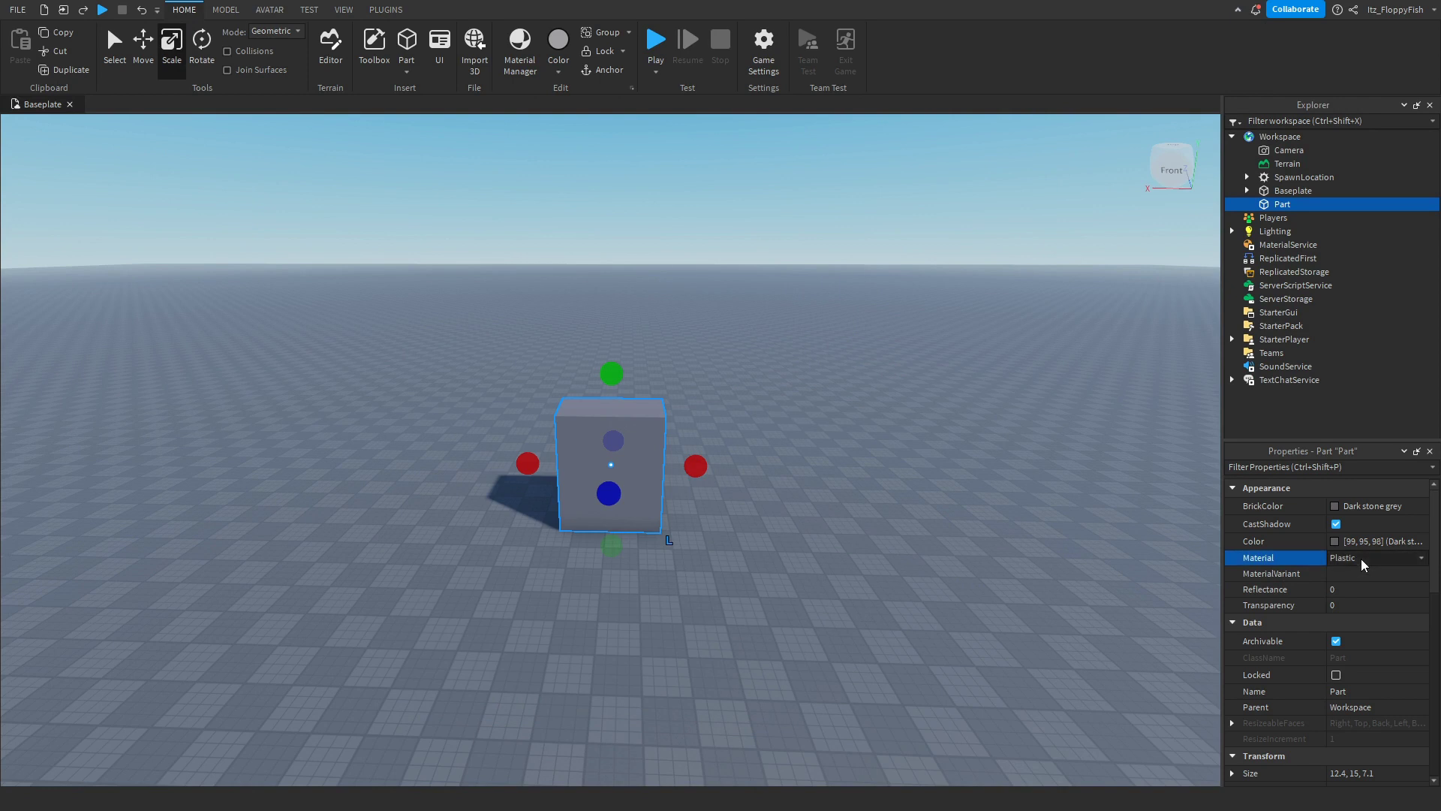
click(1370, 558)
click(1360, 629)
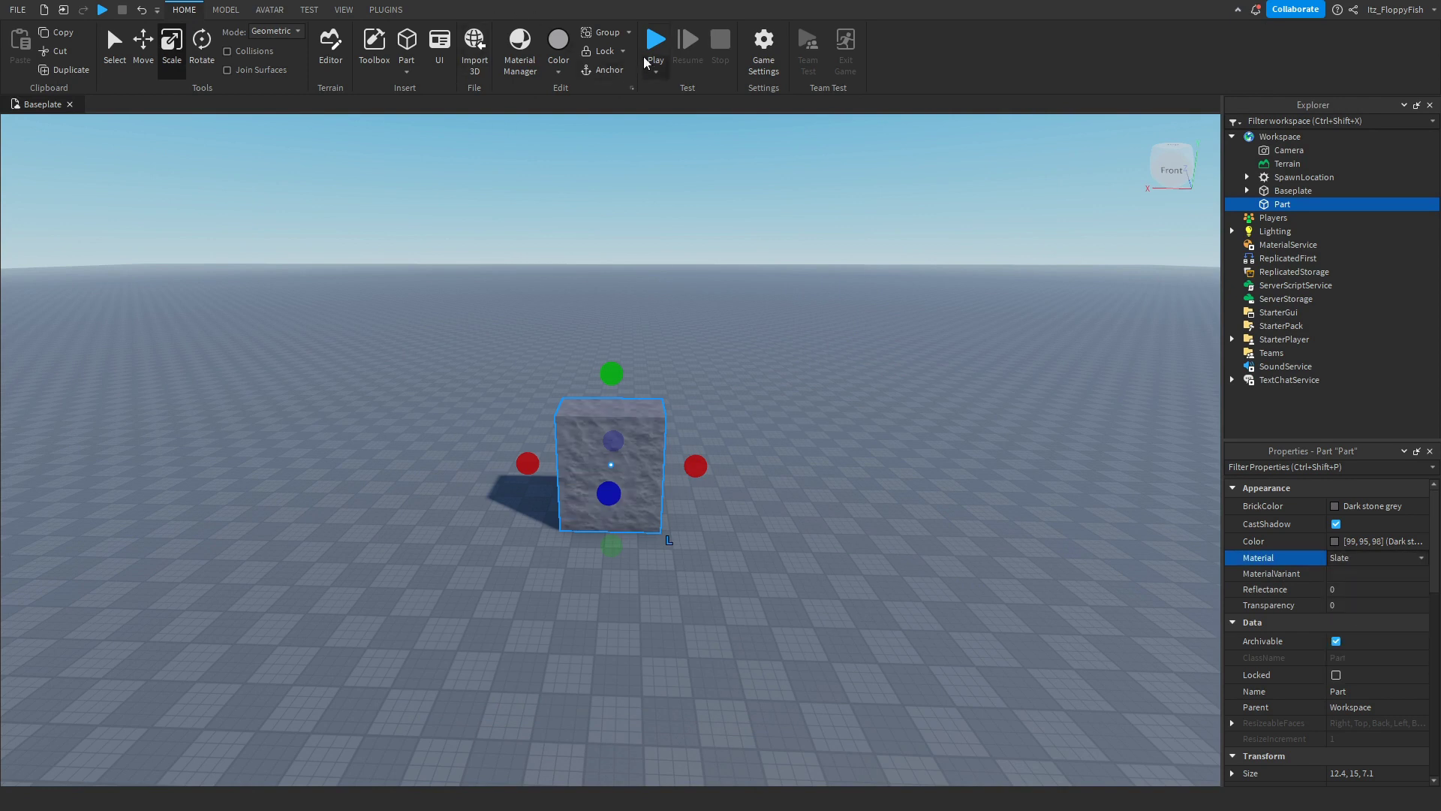
Set the Waterfall Generator's Upper Width and Lower Width to about 9 and Speed to about 5, with the Realistic style.
click(385, 10)
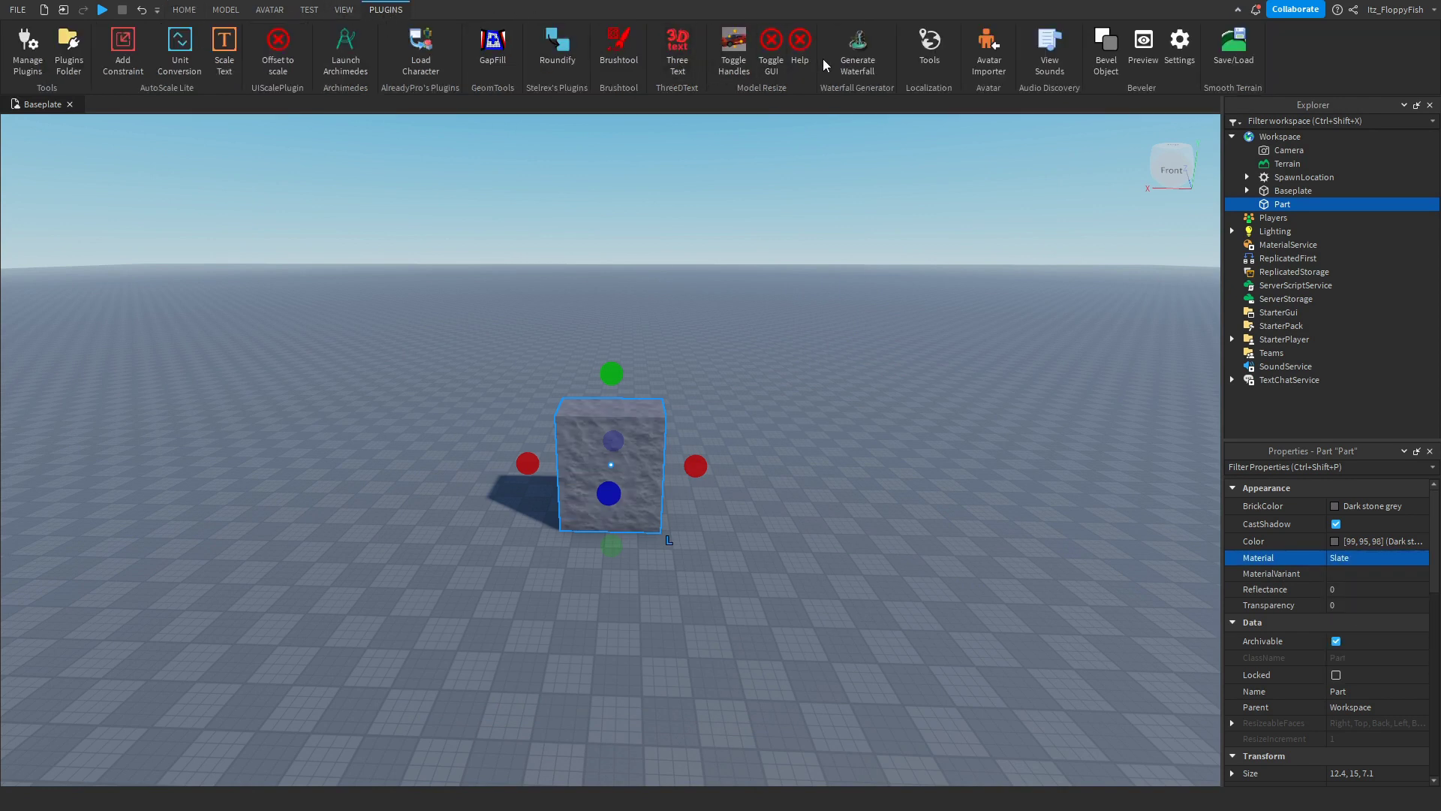
click(857, 52)
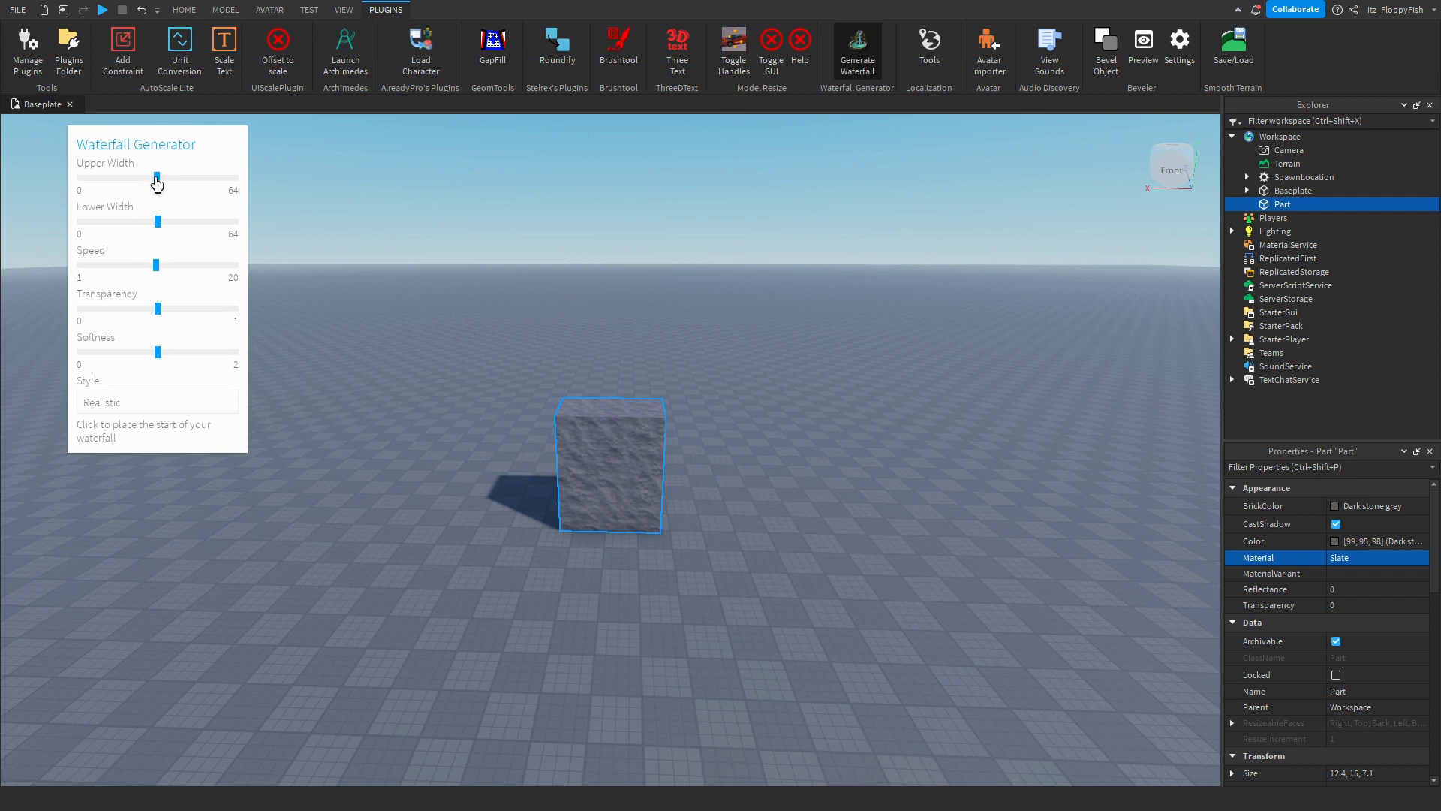
drag(157, 180, 101, 182)
drag(156, 223, 99, 223)
drag(155, 267, 116, 268)
click(86, 407)
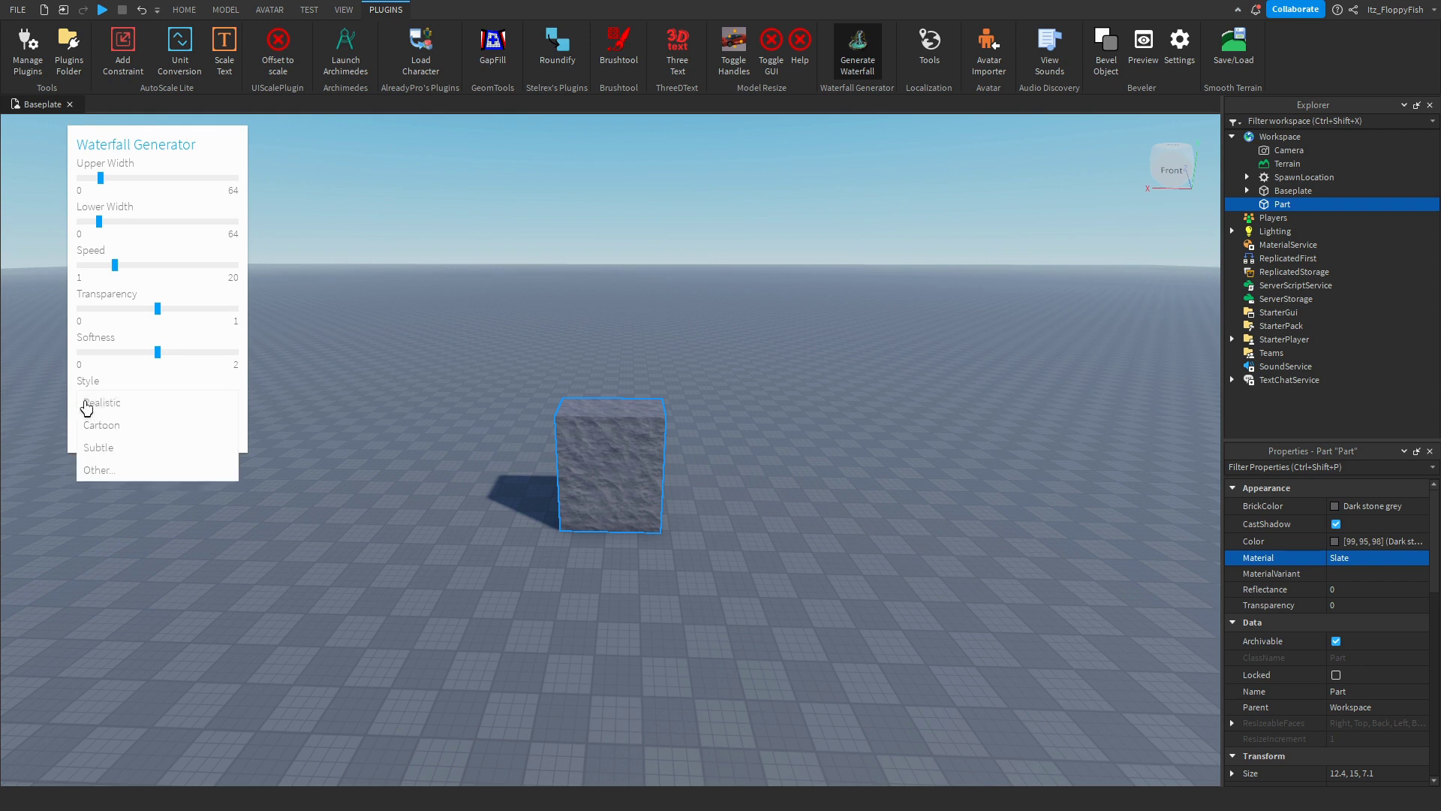
click(159, 405)
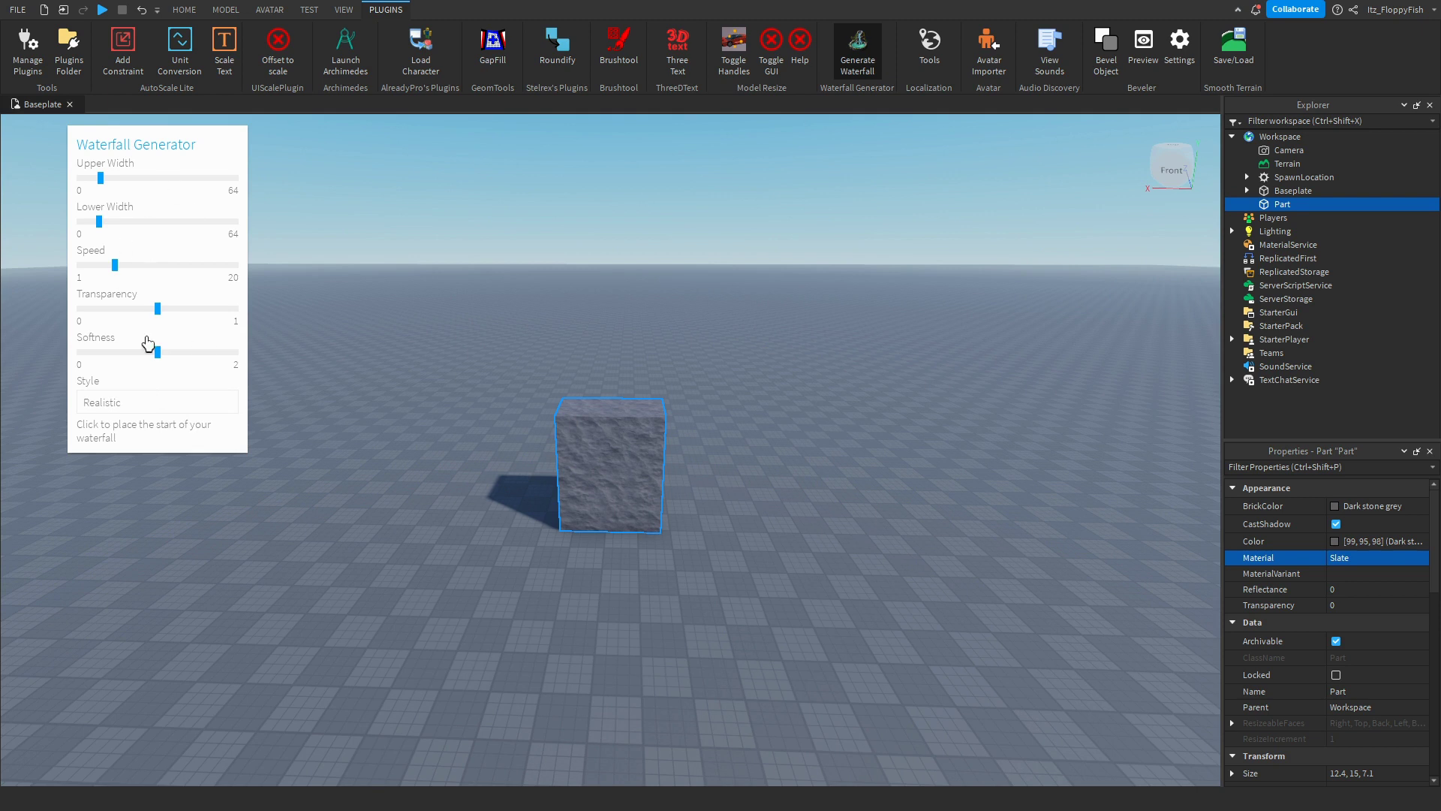
Replace the trial waterfall on the block's front face with a wider one, using an Upper Width and Lower Width of about 14.
click(608, 428)
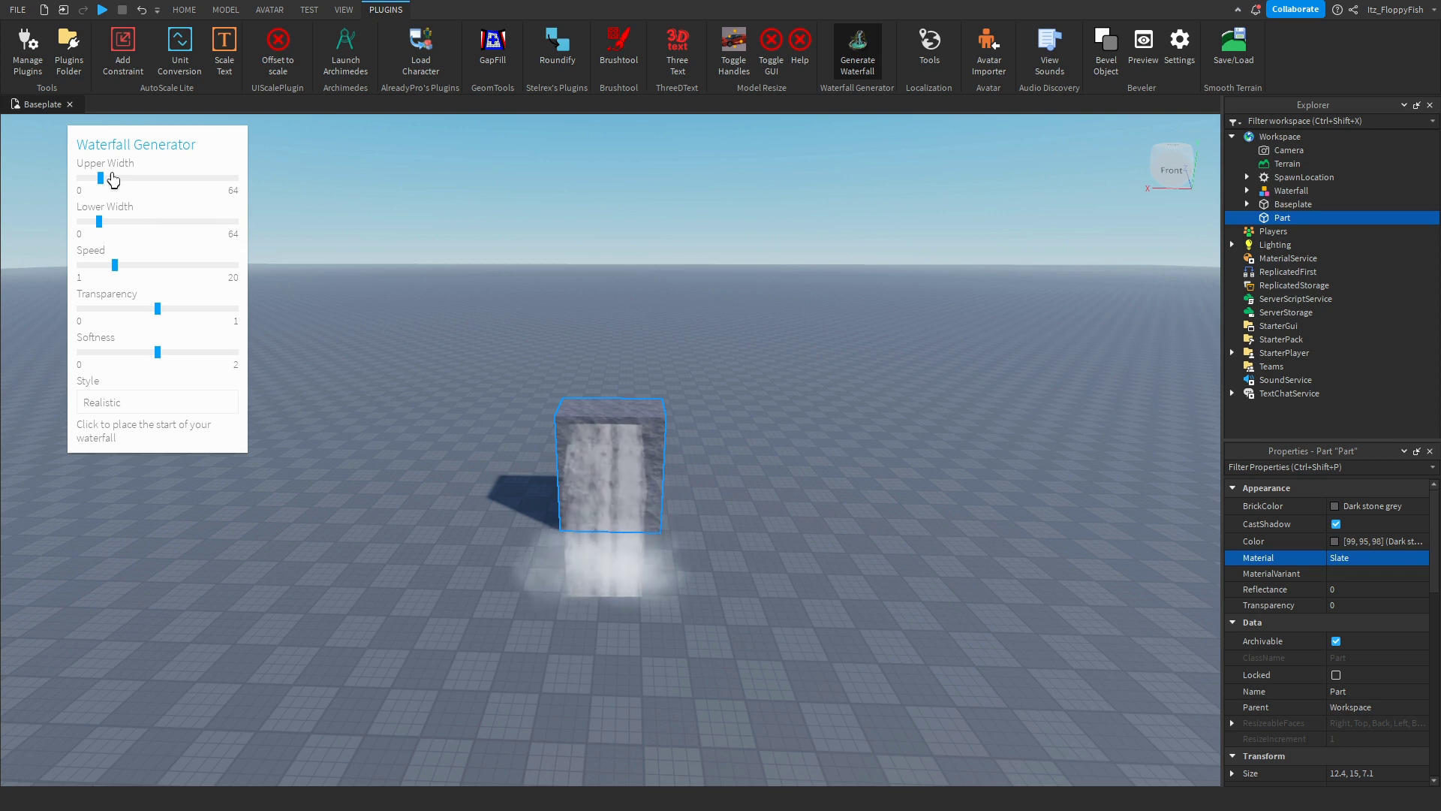
drag(105, 185, 113, 229)
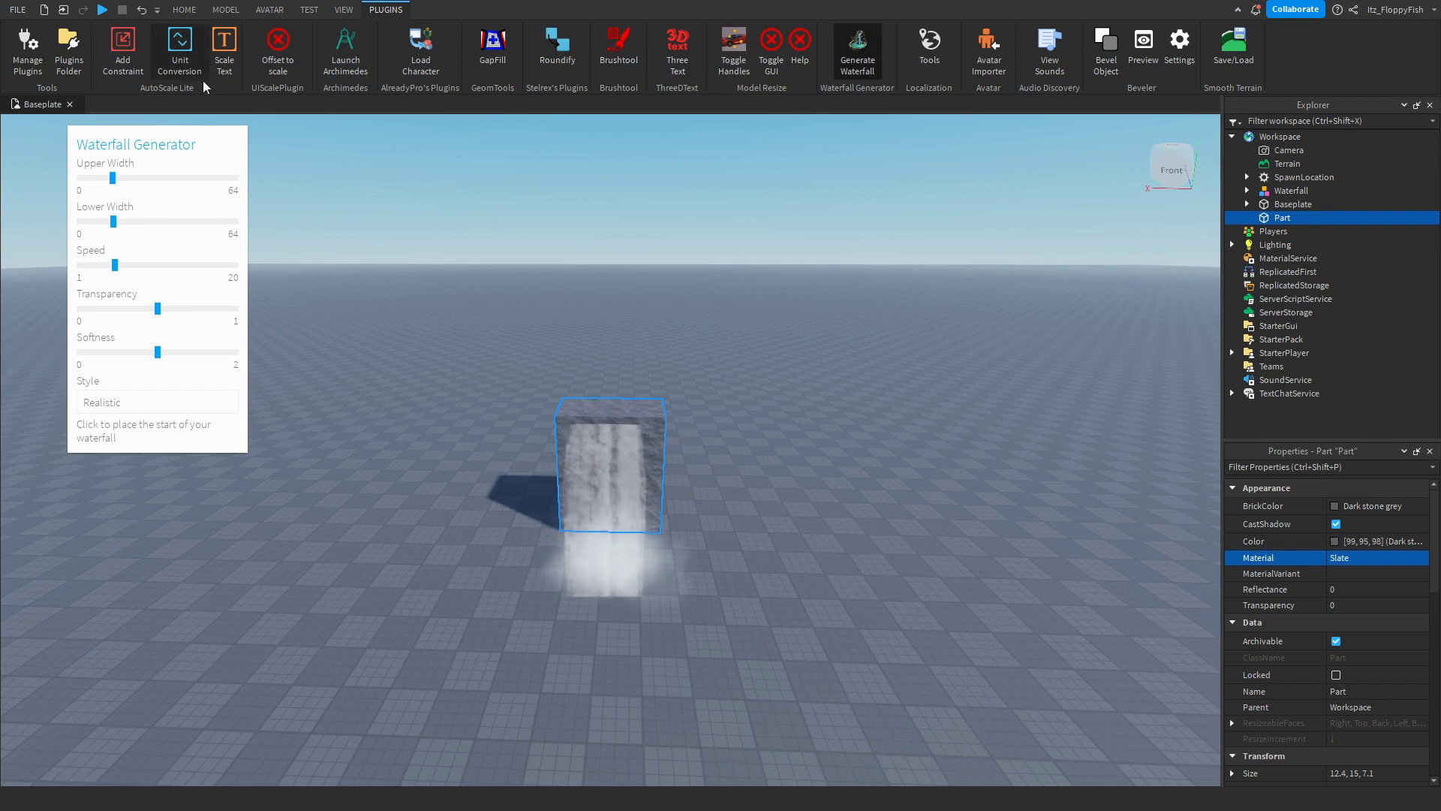
click(141, 11)
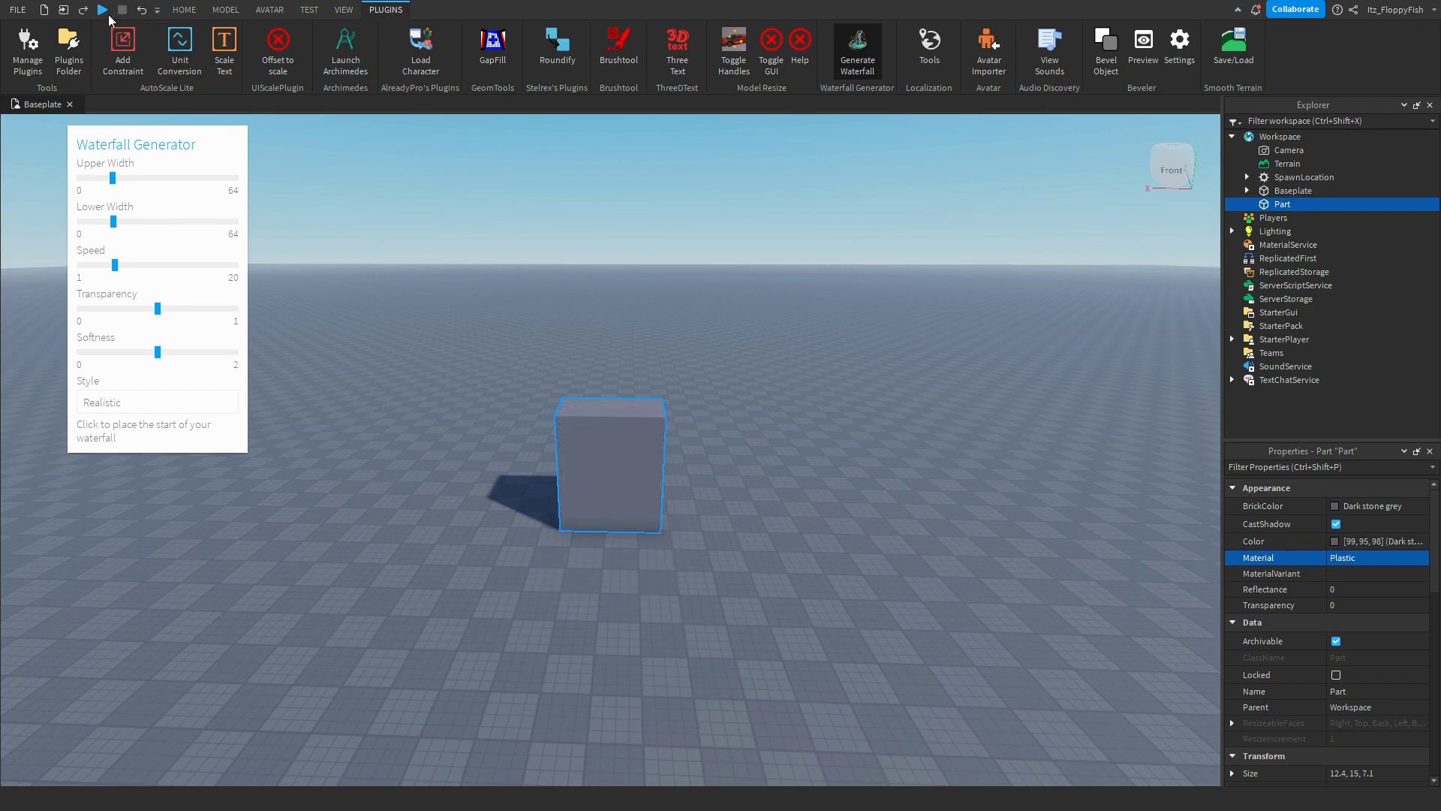
click(604, 431)
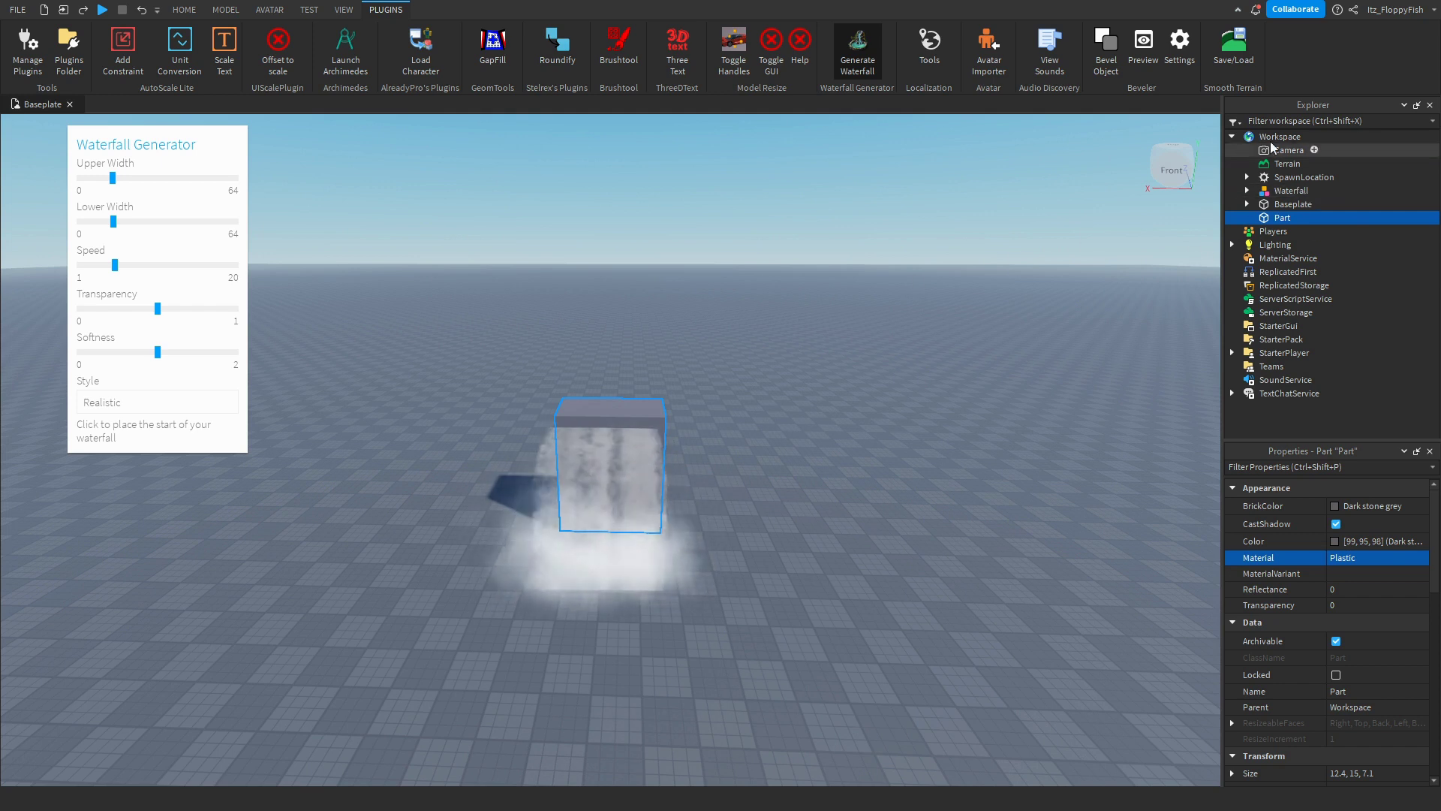
Move the waterfall model away from the block and back onto its front face, and delete it.
click(1305, 191)
click(183, 9)
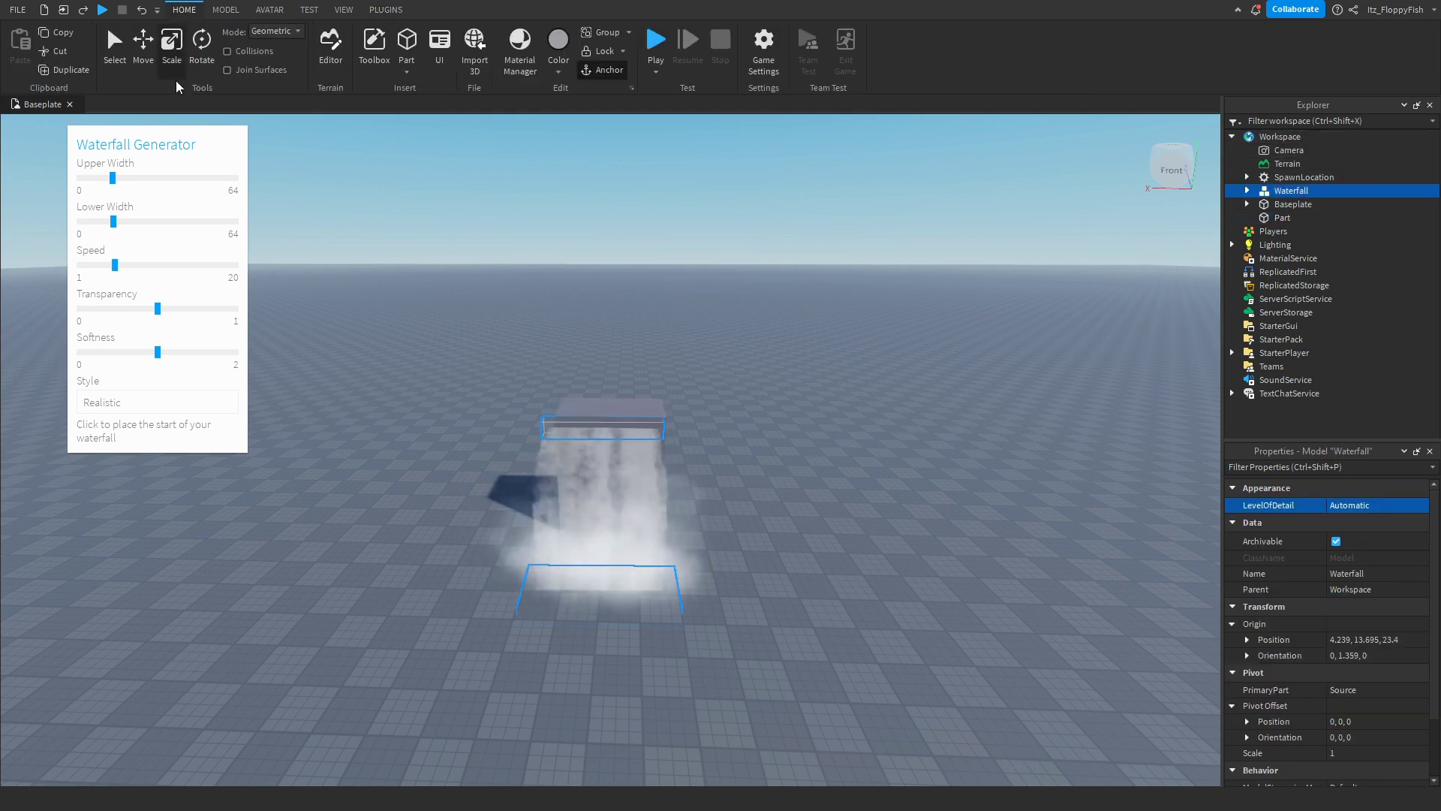
click(142, 51)
drag(743, 434, 1065, 437)
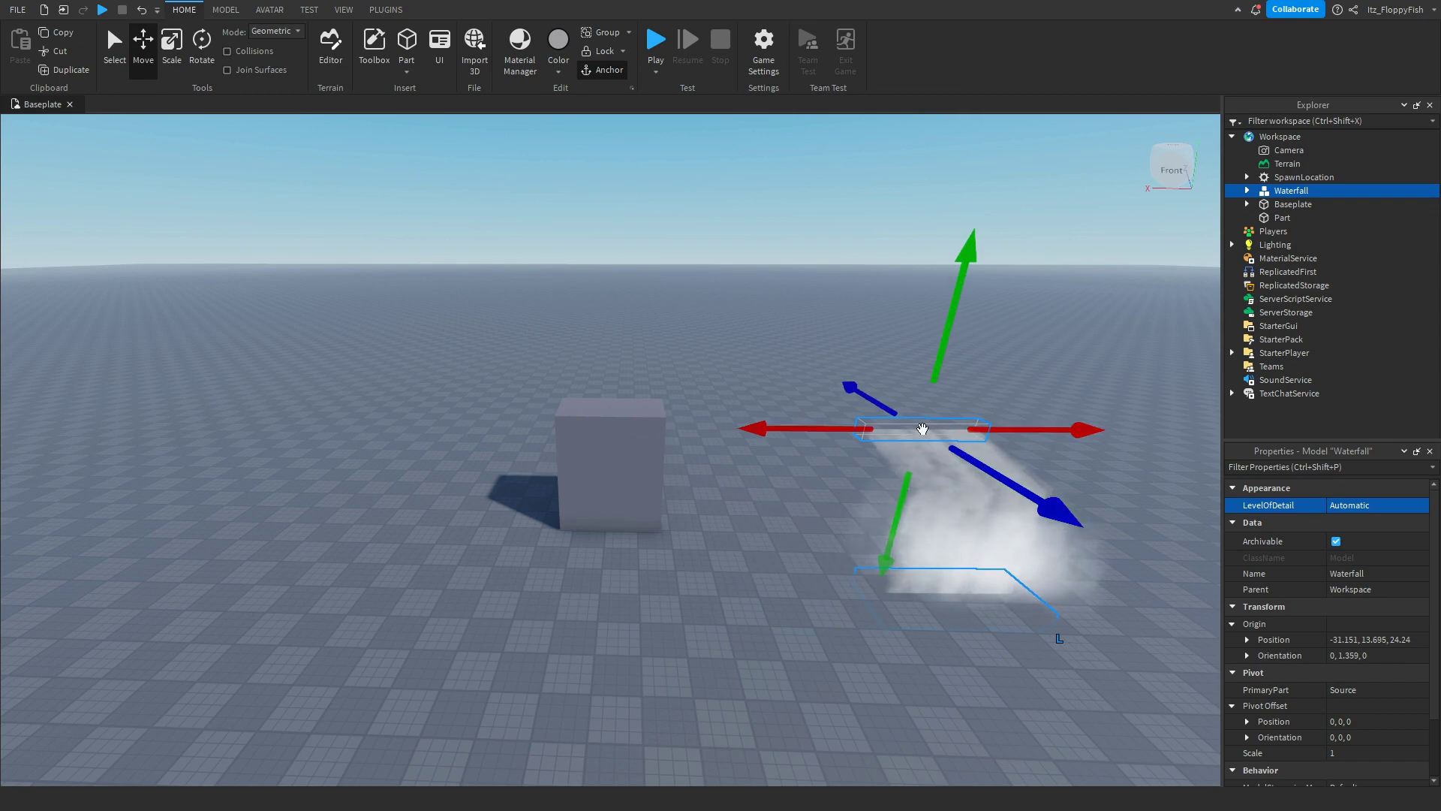
drag(887, 403, 610, 482)
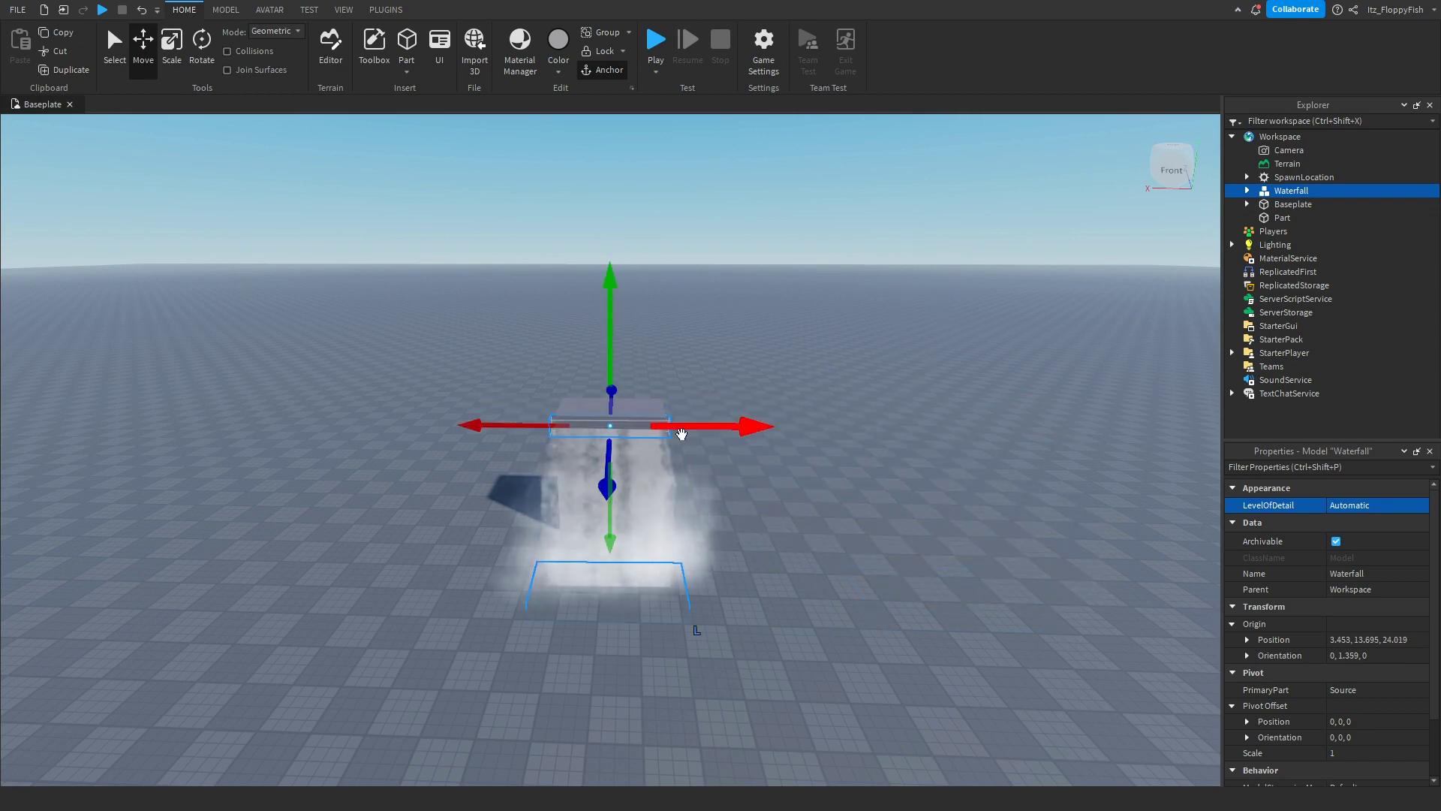
key(Delete)
Reopen the Waterfall Generator, set Speed to about 18, and place a waterfall from the block's front face down to the baseplate.
click(387, 10)
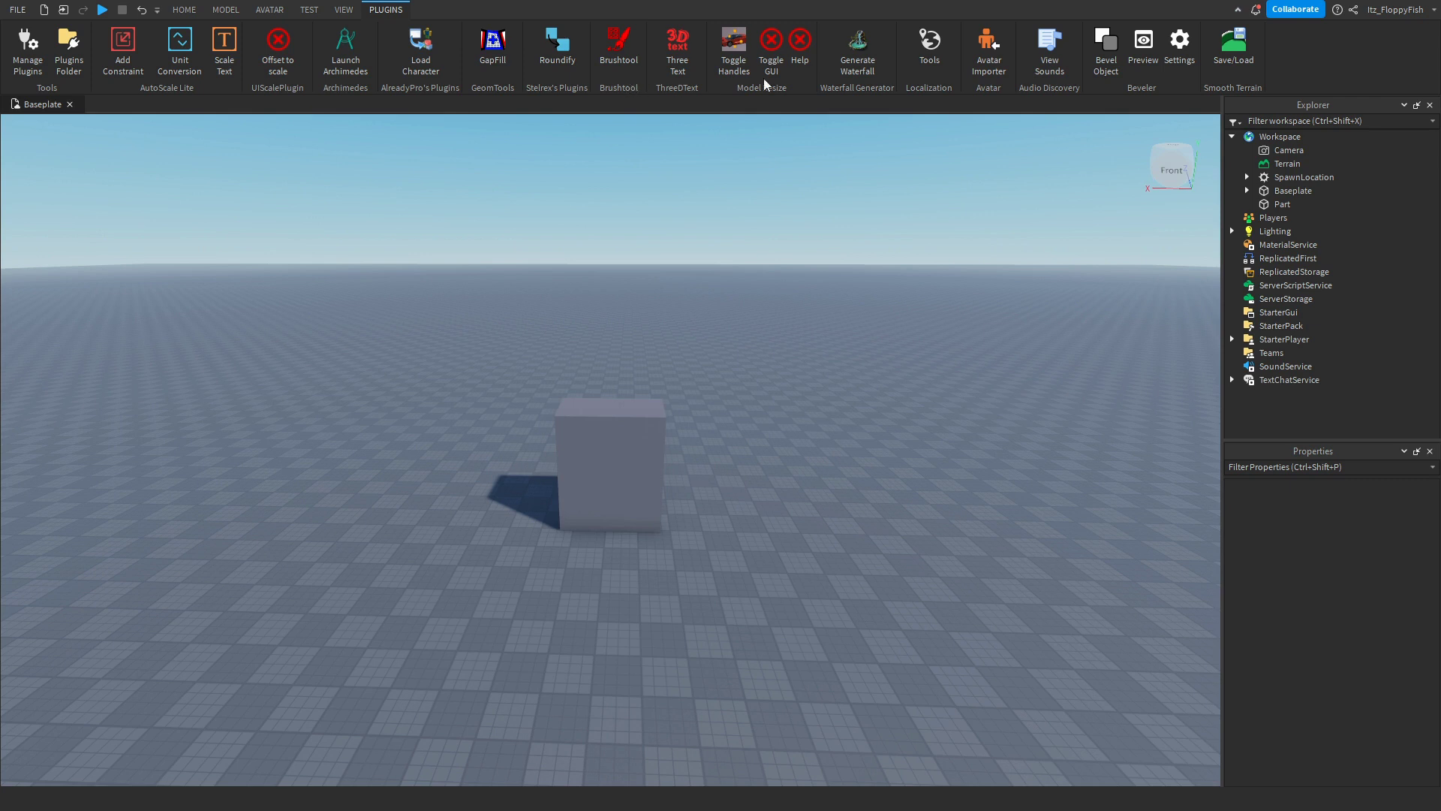
click(863, 71)
drag(118, 278, 217, 267)
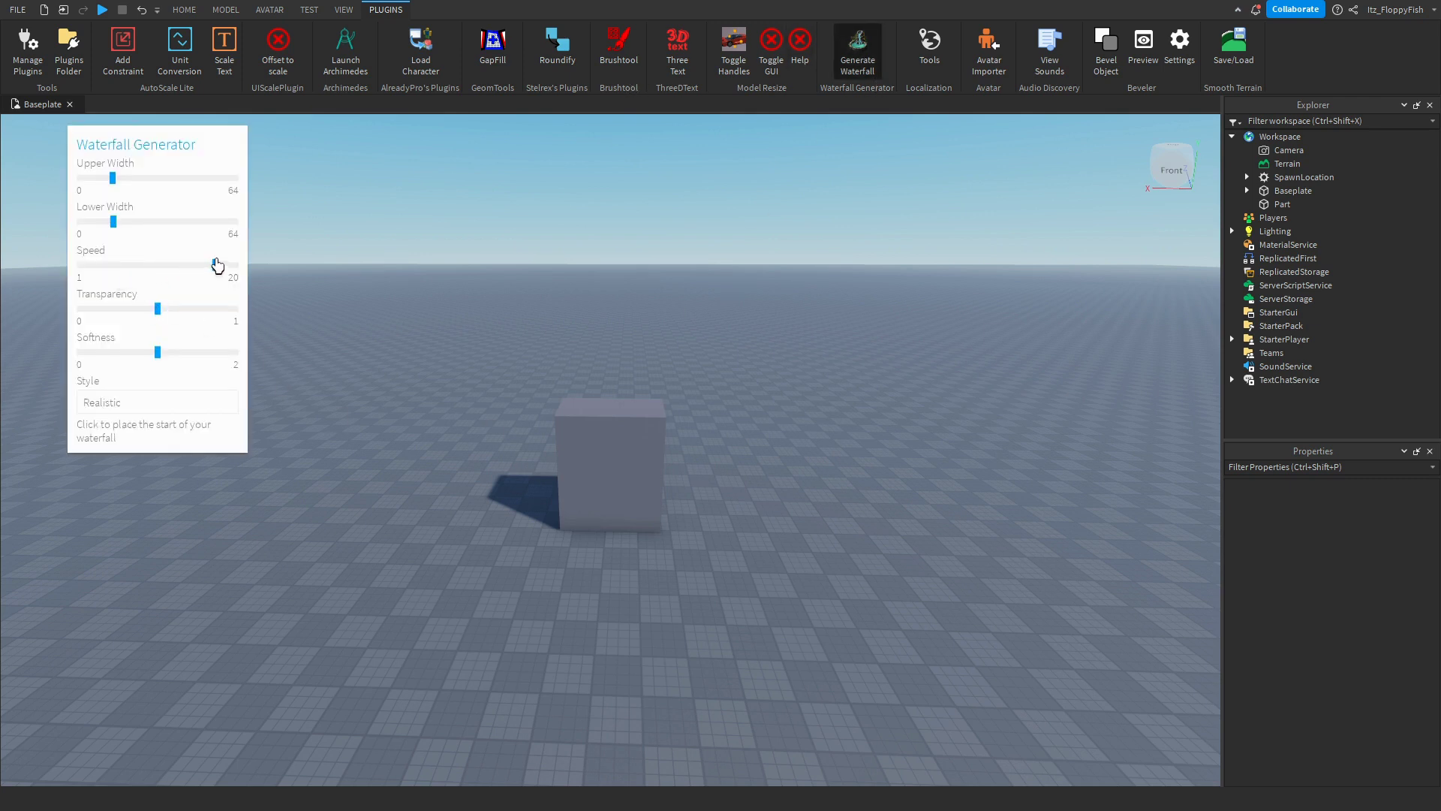
click(617, 441)
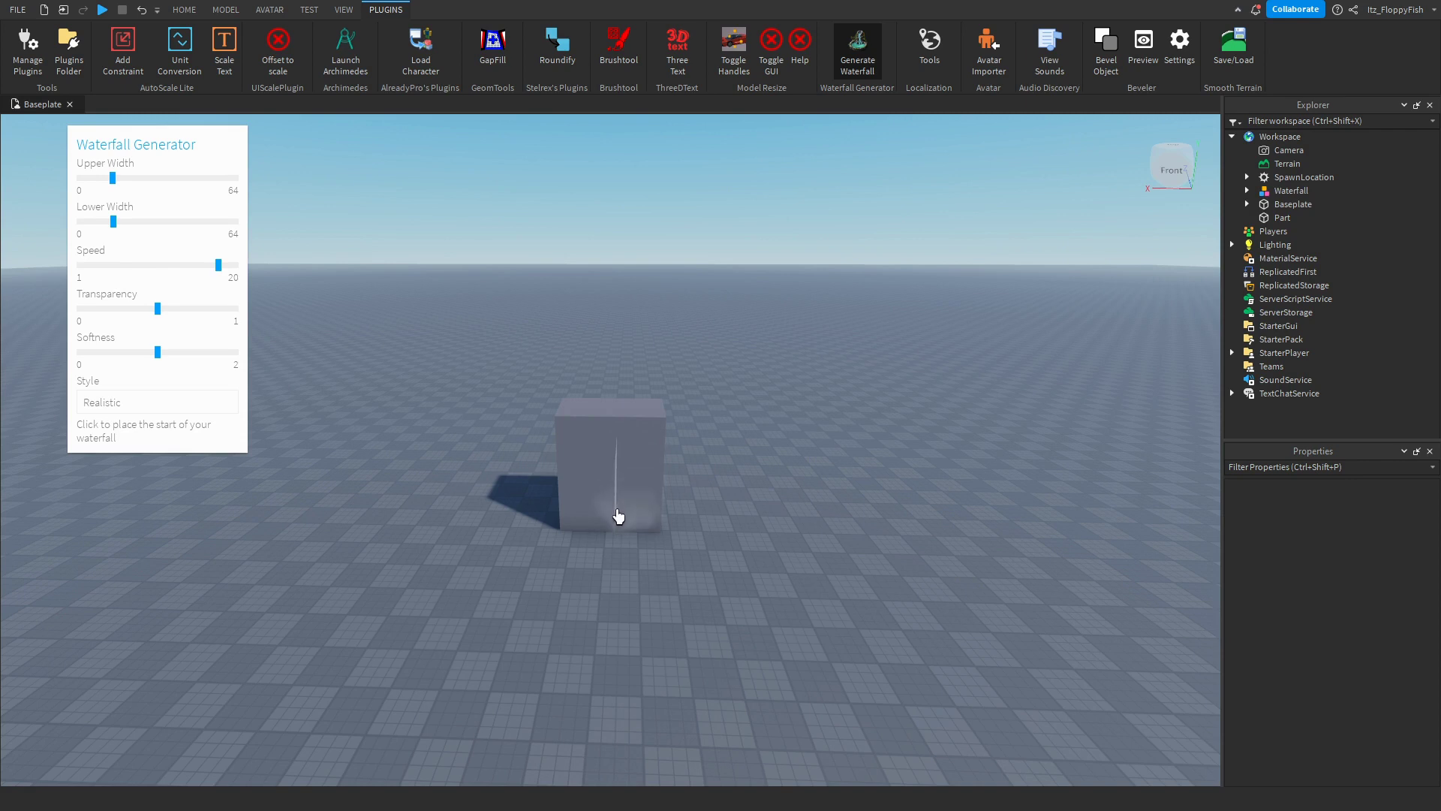
click(600, 628)
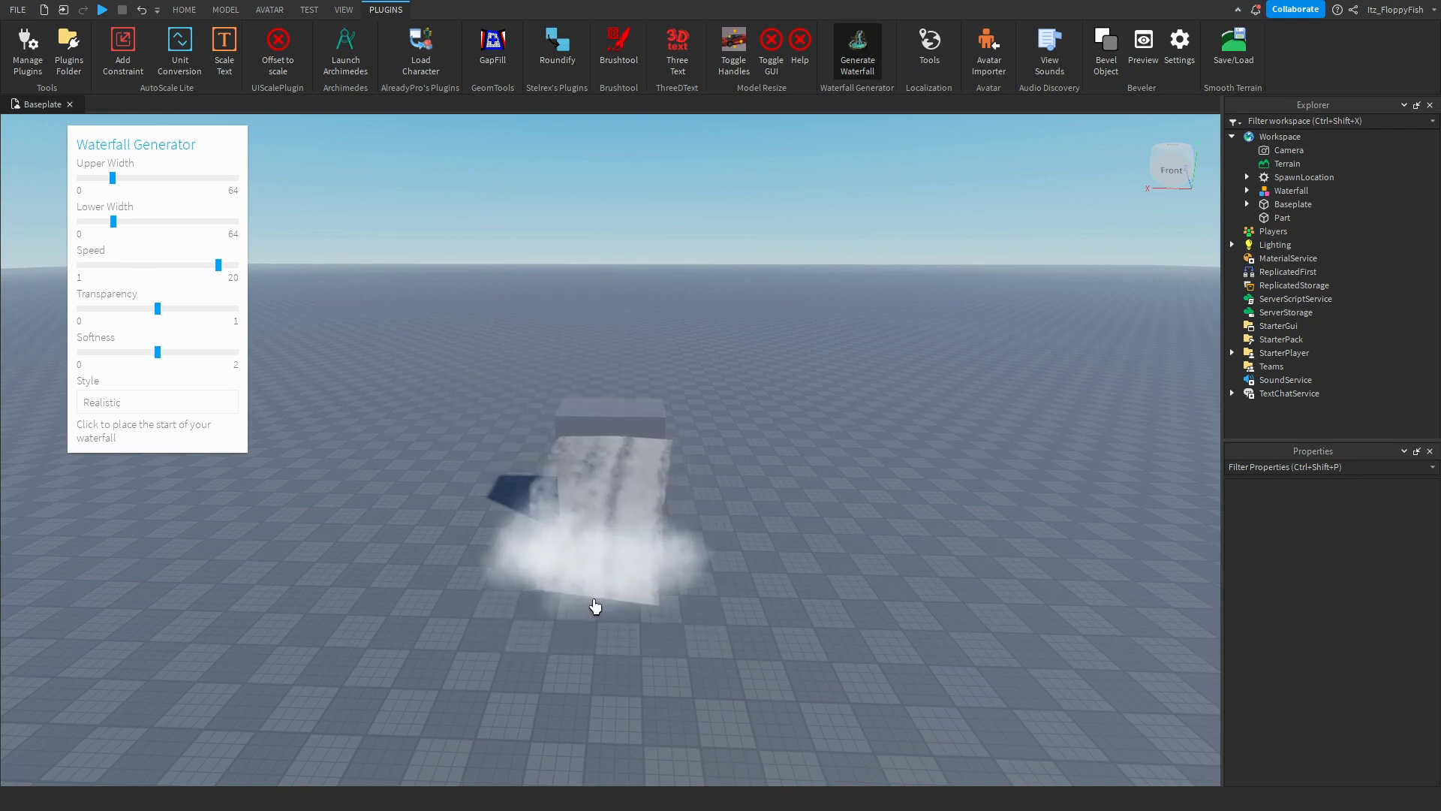
click(624, 604)
Replace the fast waterfall on the block's front face with one generated at Speed 1.
click(1285, 191)
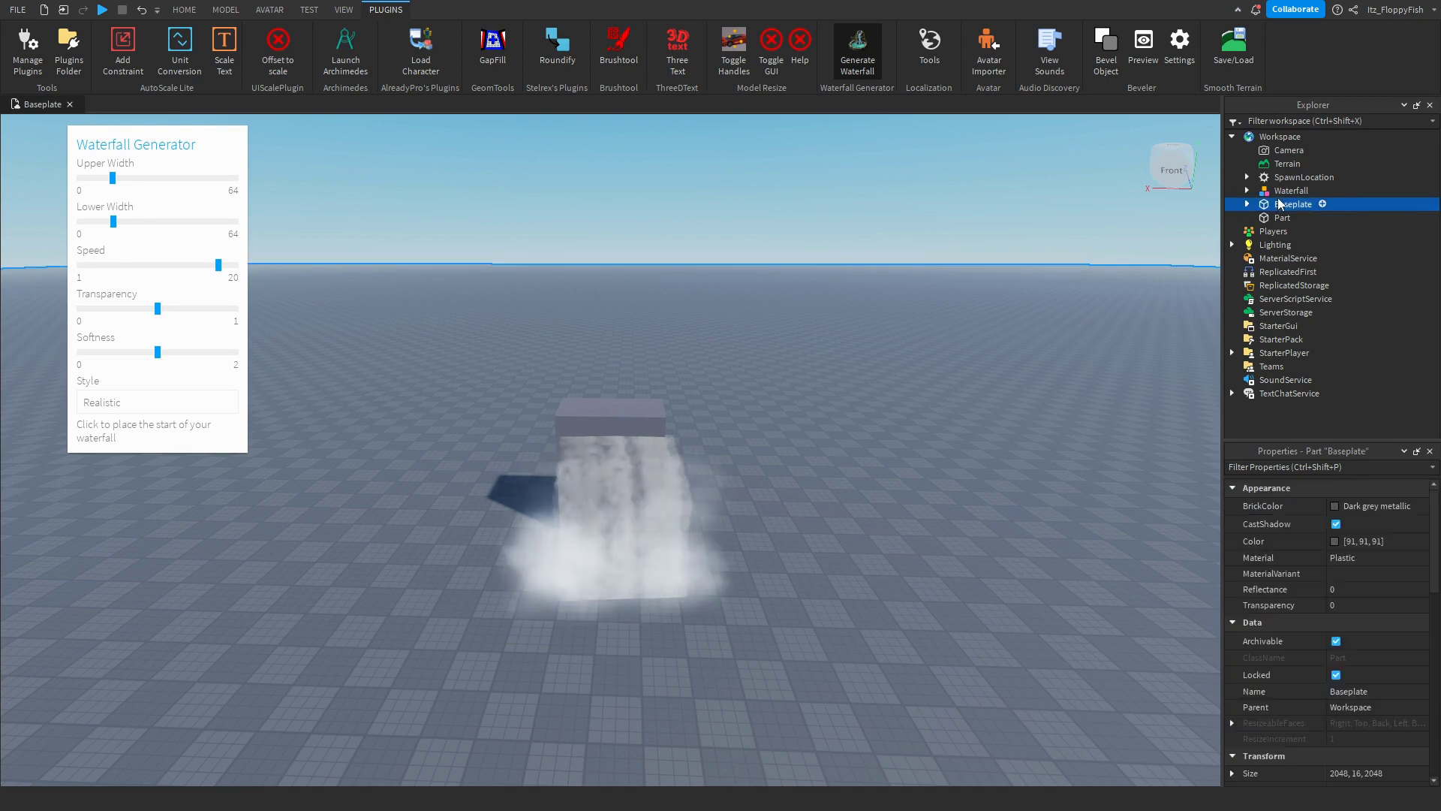
key(Delete)
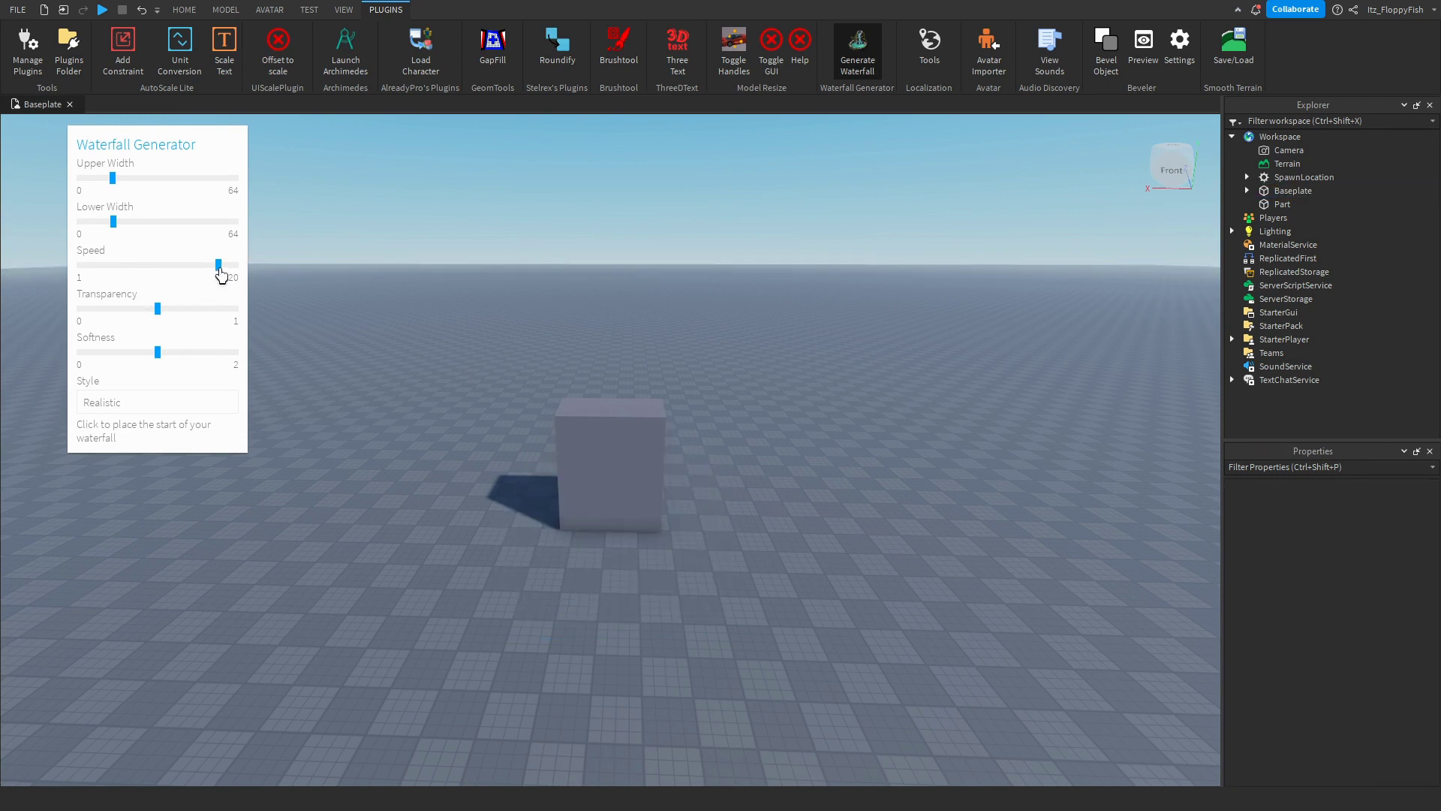
drag(219, 270, 73, 272)
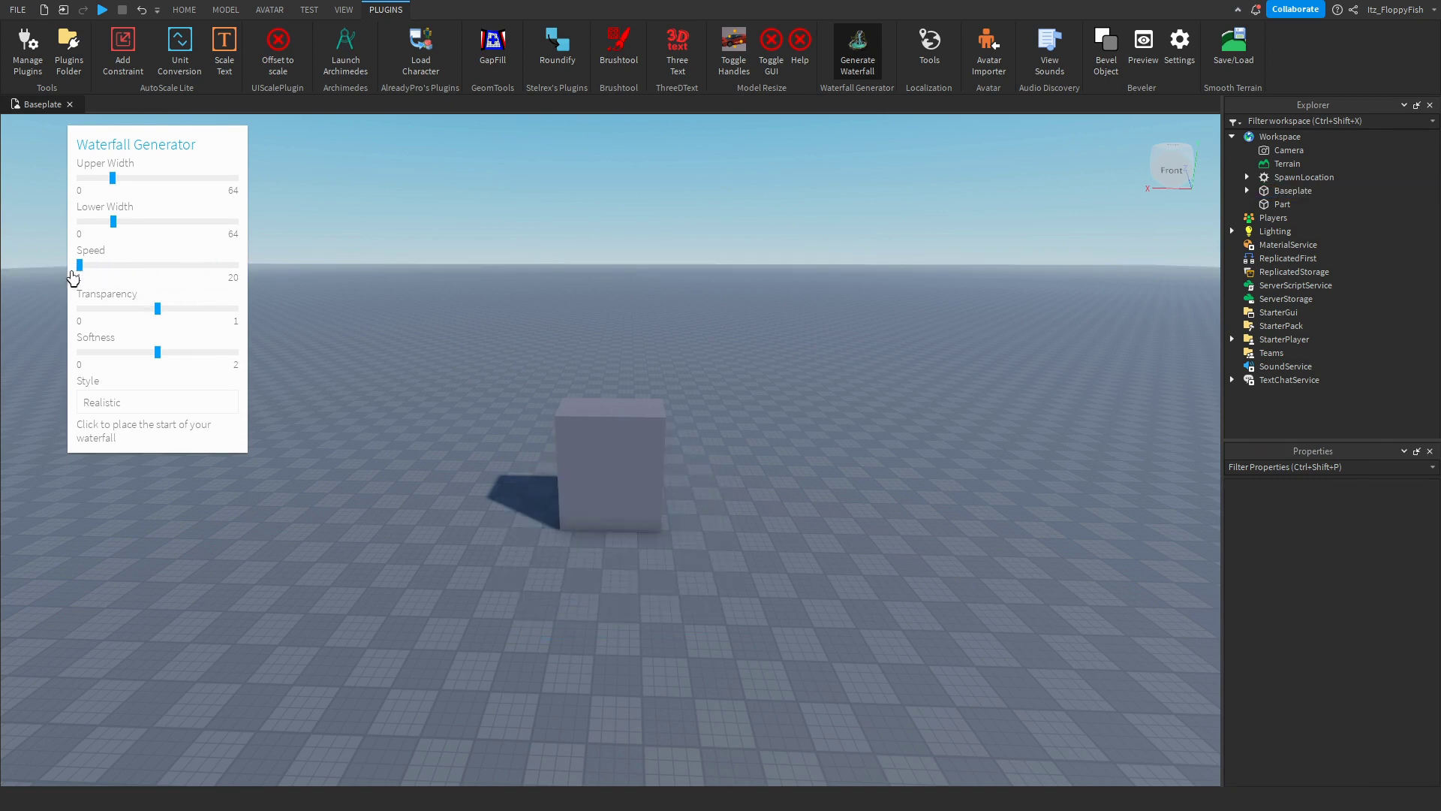
click(613, 430)
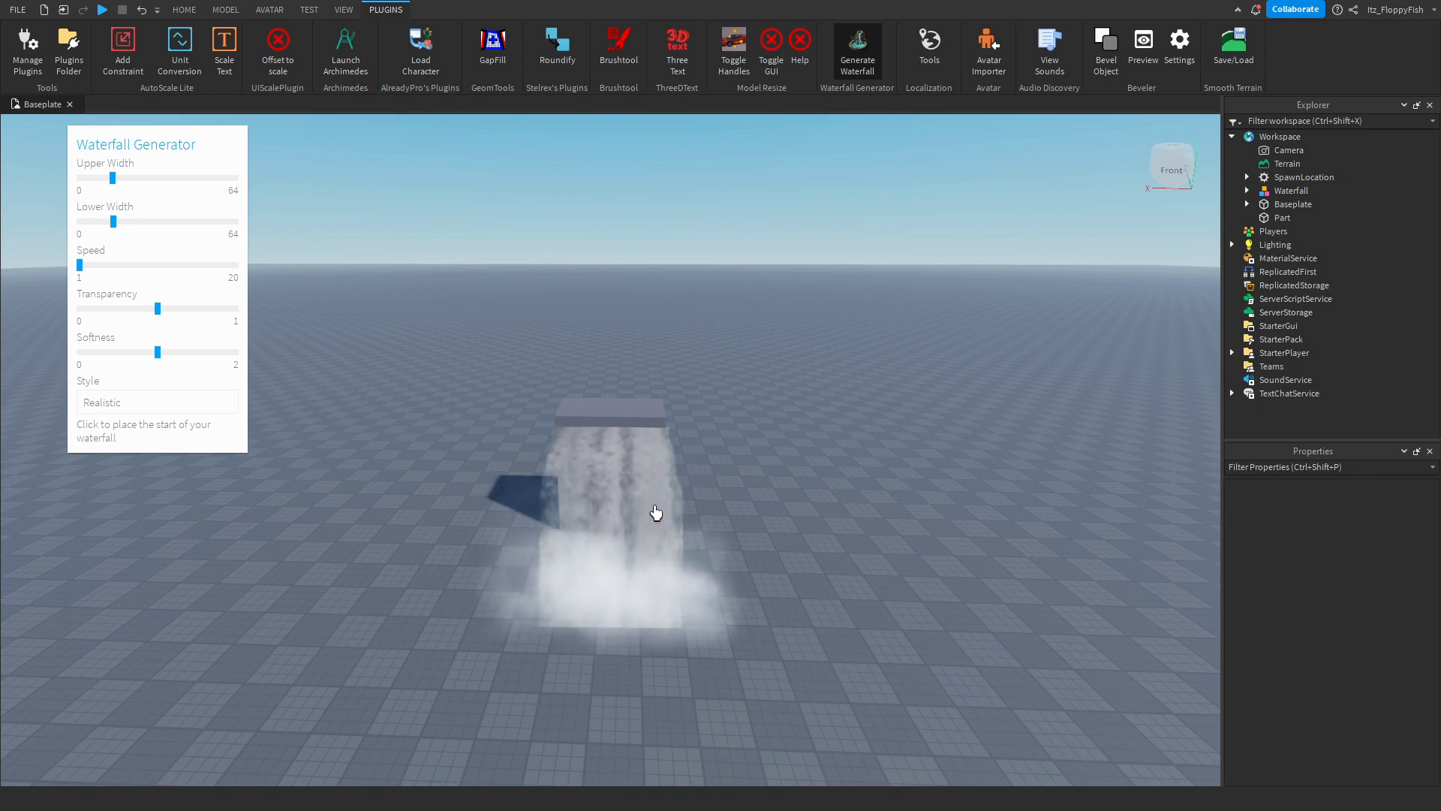
Inspect the Speed 1 waterfall's arc from the block's side, and delete the waterfall.
key(a)
right_drag(638, 565, 638, 564)
scroll(638, 565, up, 5)
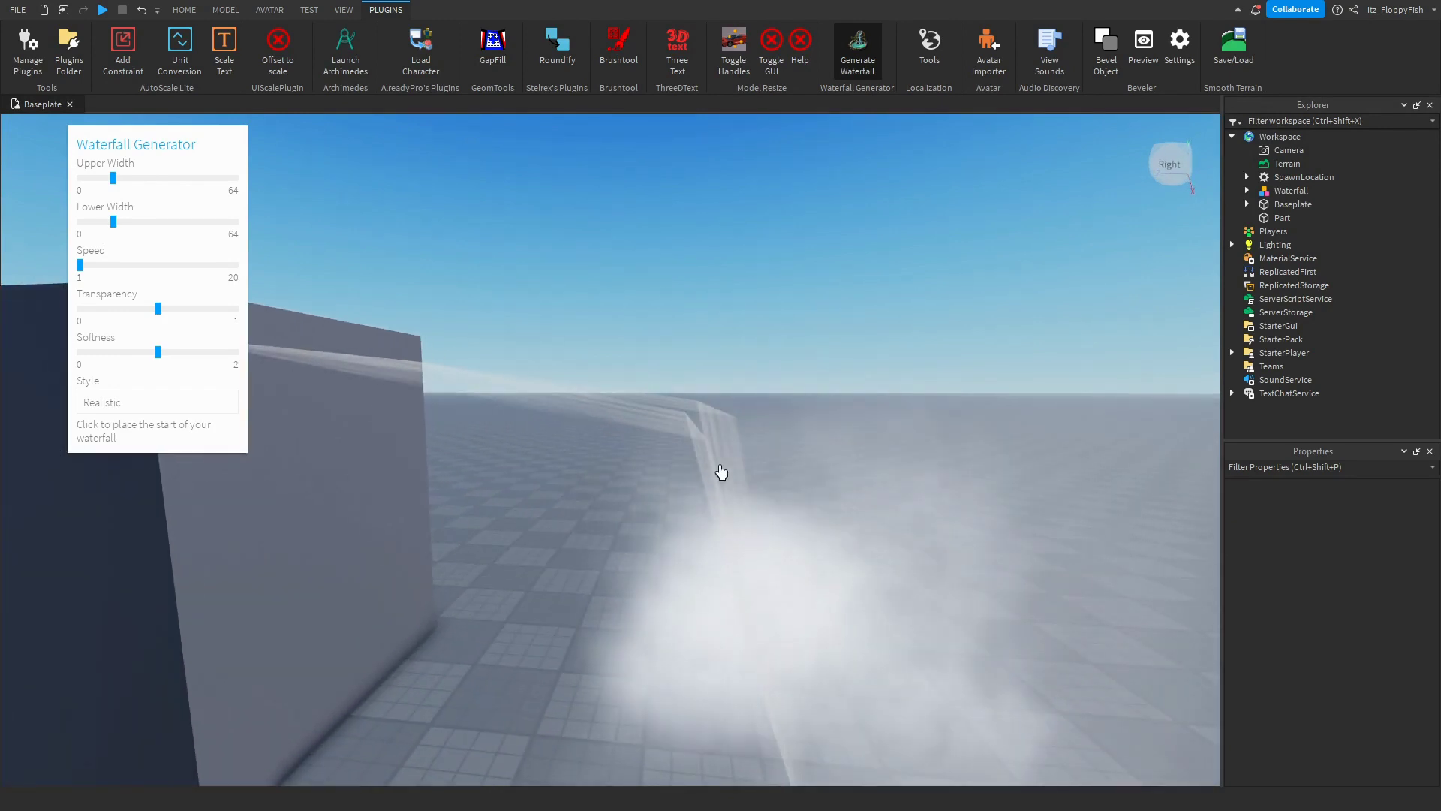
click(719, 476)
key(f)
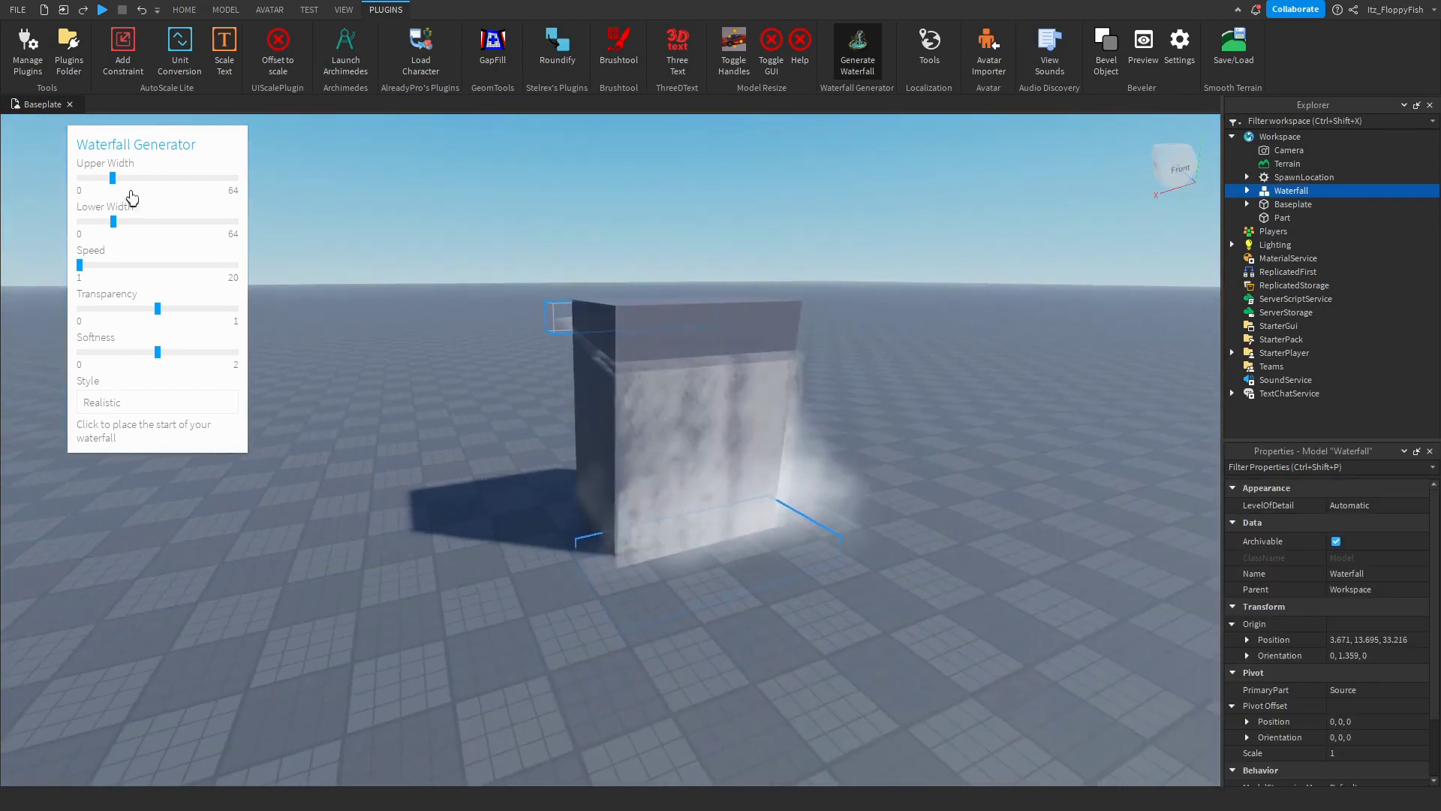
click(1281, 203)
click(1280, 192)
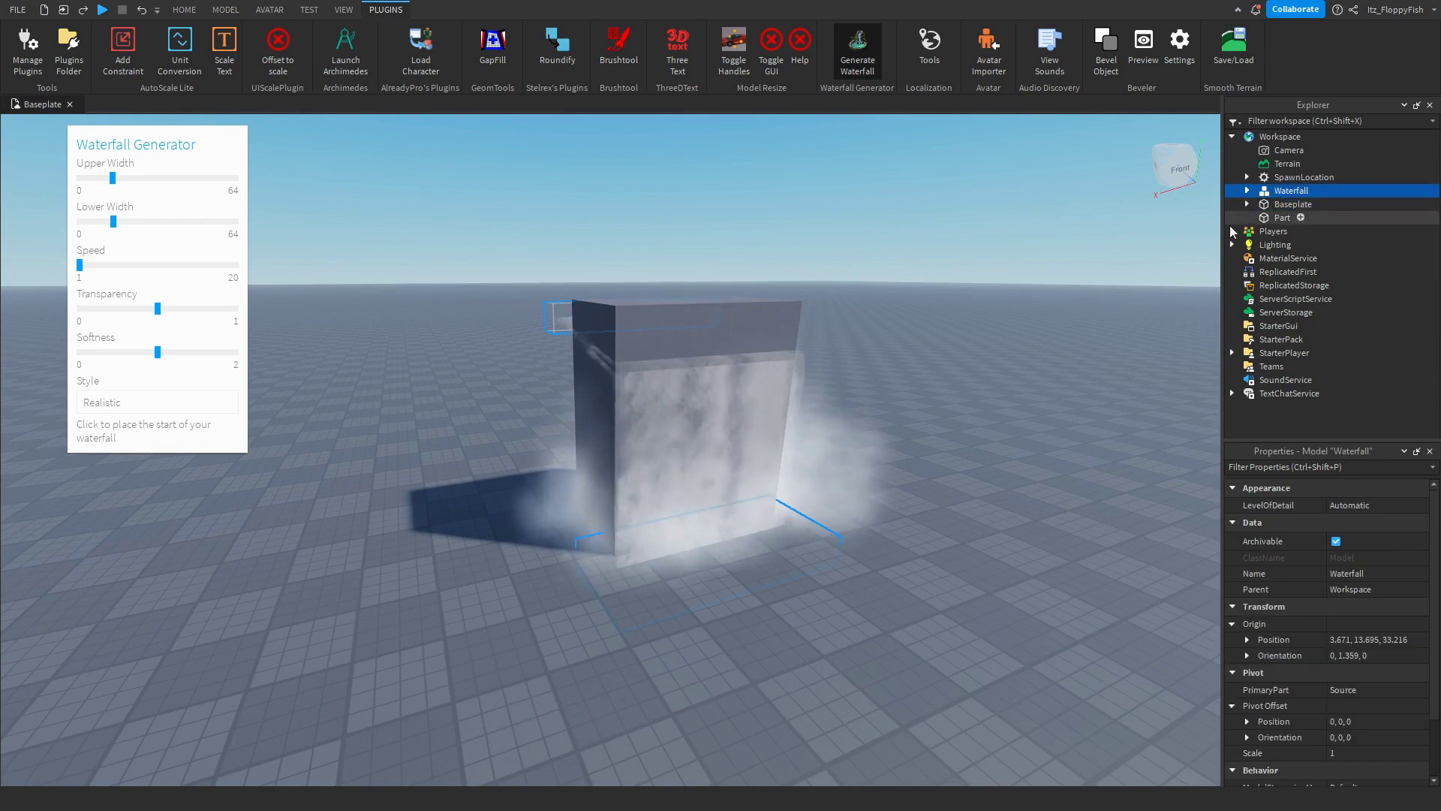
key(Delete)
Place a waterfall from the block's front face landing well out on the baseplate, and examine its arc from the side.
right_drag(840, 480, 737, 428)
click(738, 428)
click(719, 709)
mouse_move(719, 708)
mouse_down()
mouse_move(720, 668)
mouse_move(744, 714)
mouse_up()
right_drag(744, 714, 746, 712)
scroll(745, 712, down, 3)
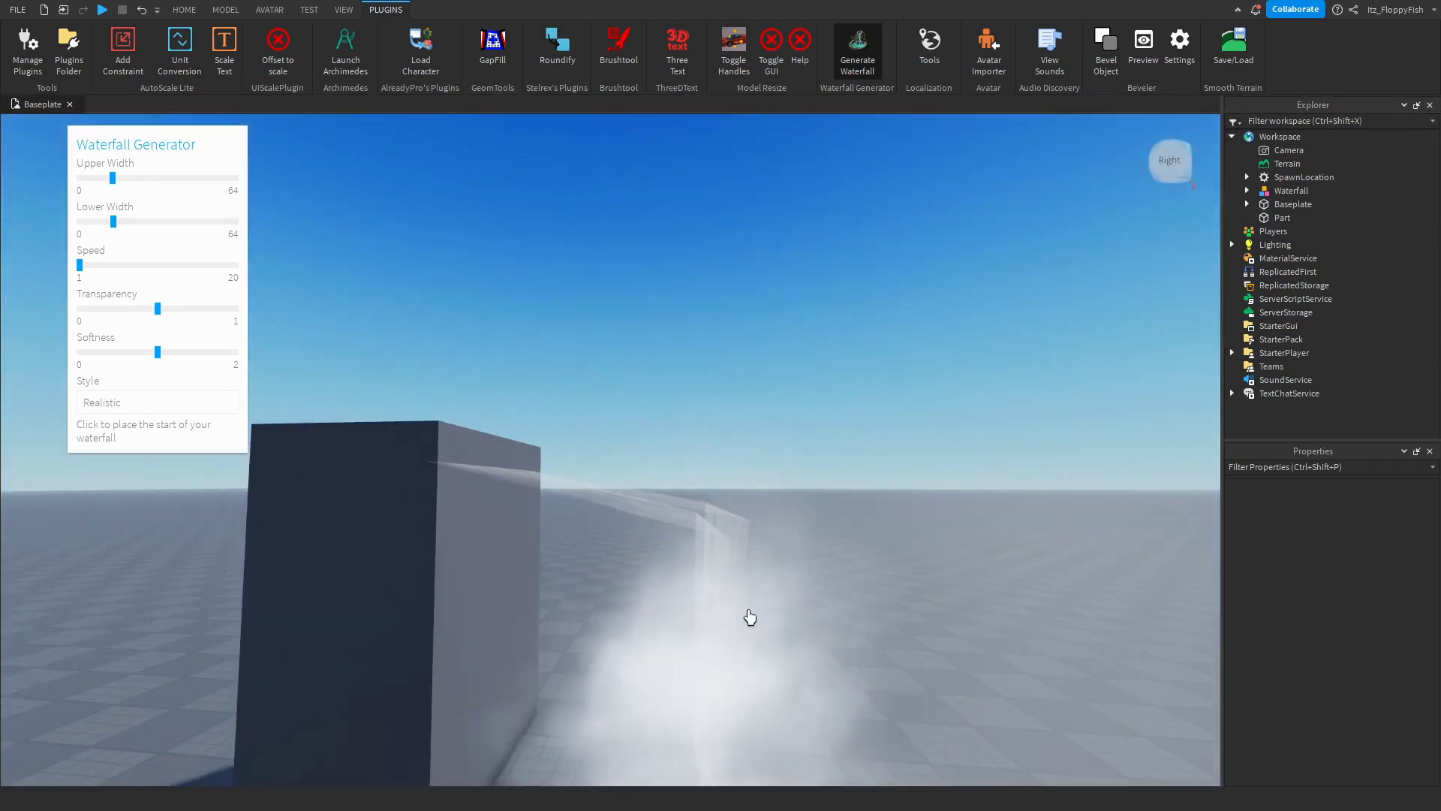
scroll(692, 538, down, 4)
right_drag(691, 537, 714, 502)
key(e)
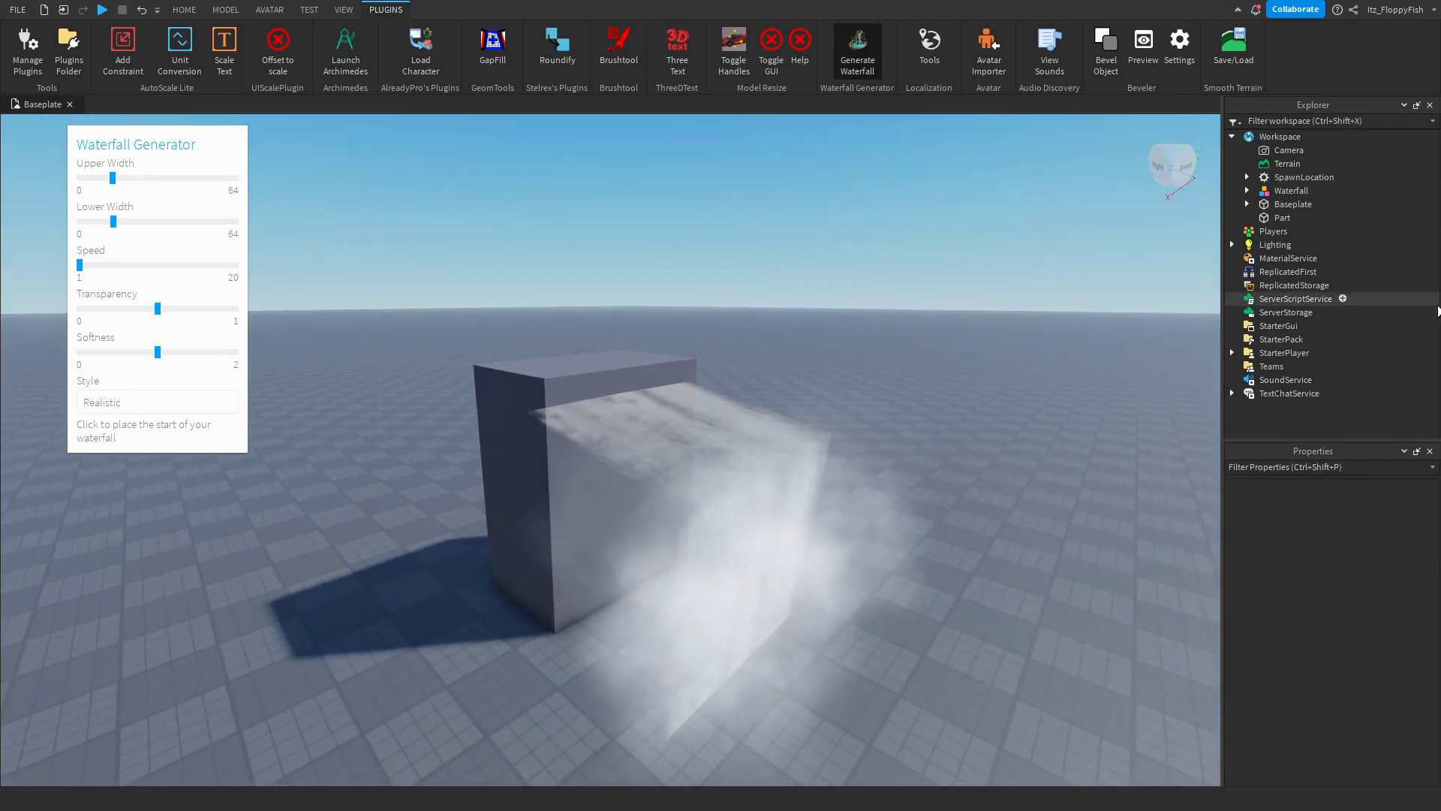
Replace the far-reaching waterfall with one that starts near the front face's upper edge and lands close to the block's base.
click(1268, 192)
key(Delete)
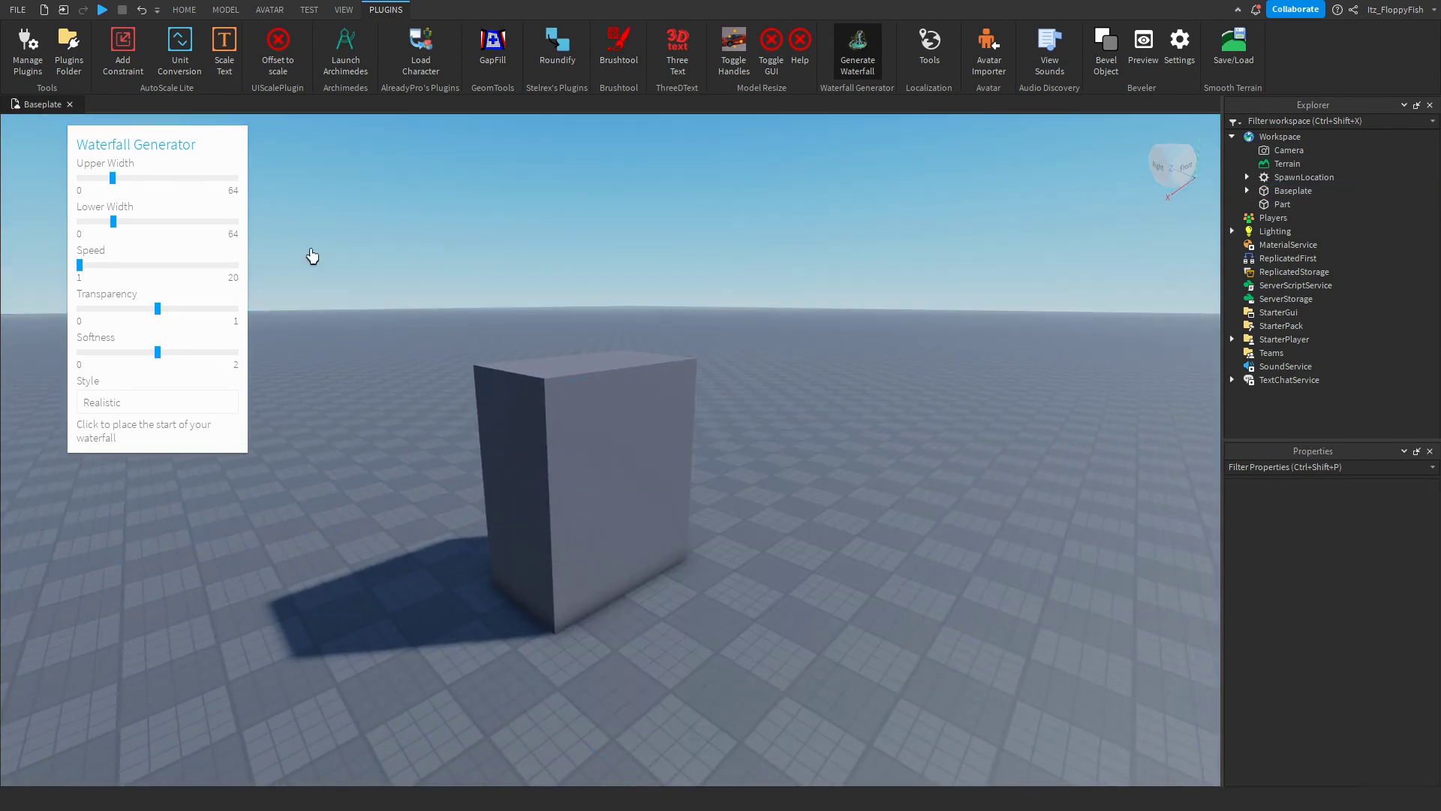
right_drag(583, 456, 663, 366)
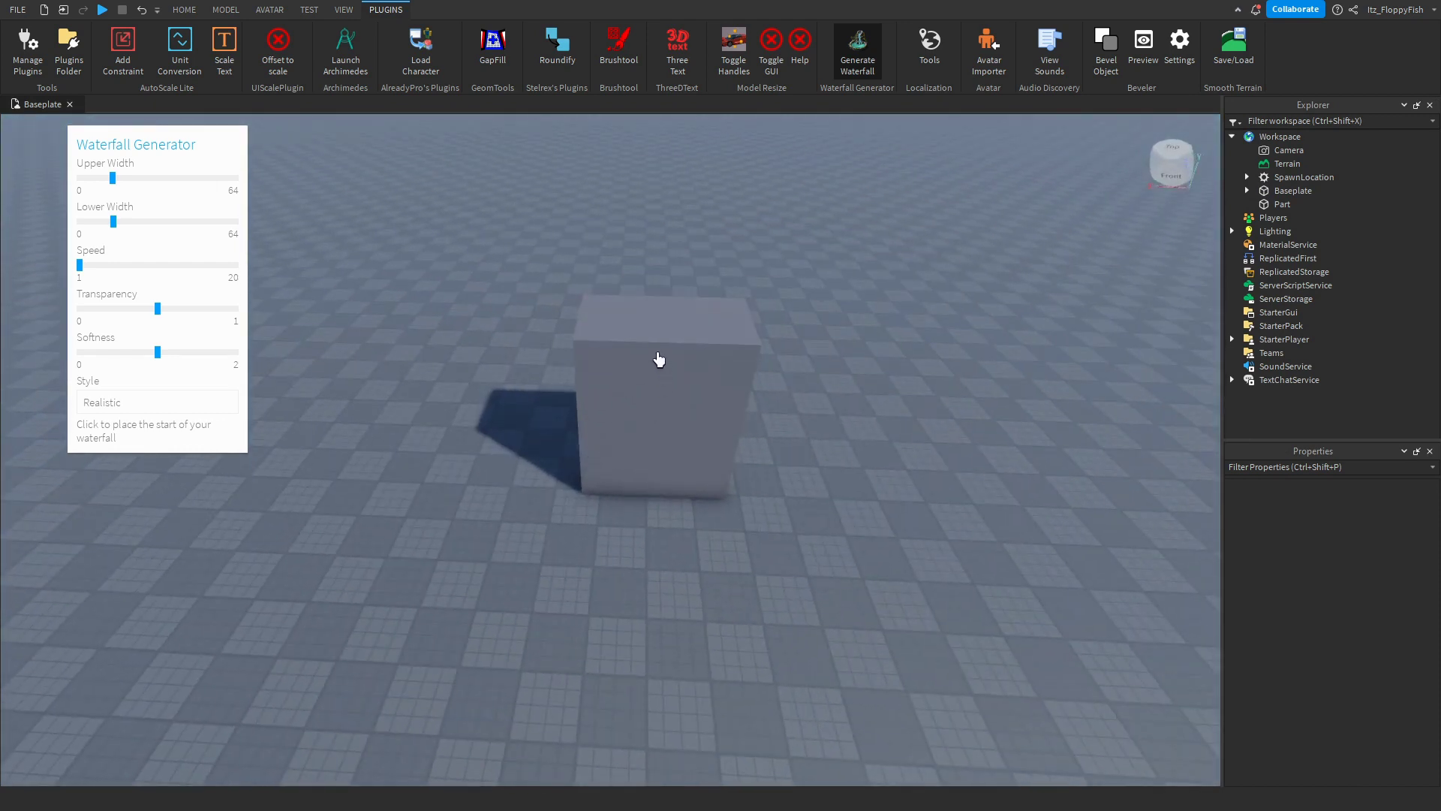
click(659, 361)
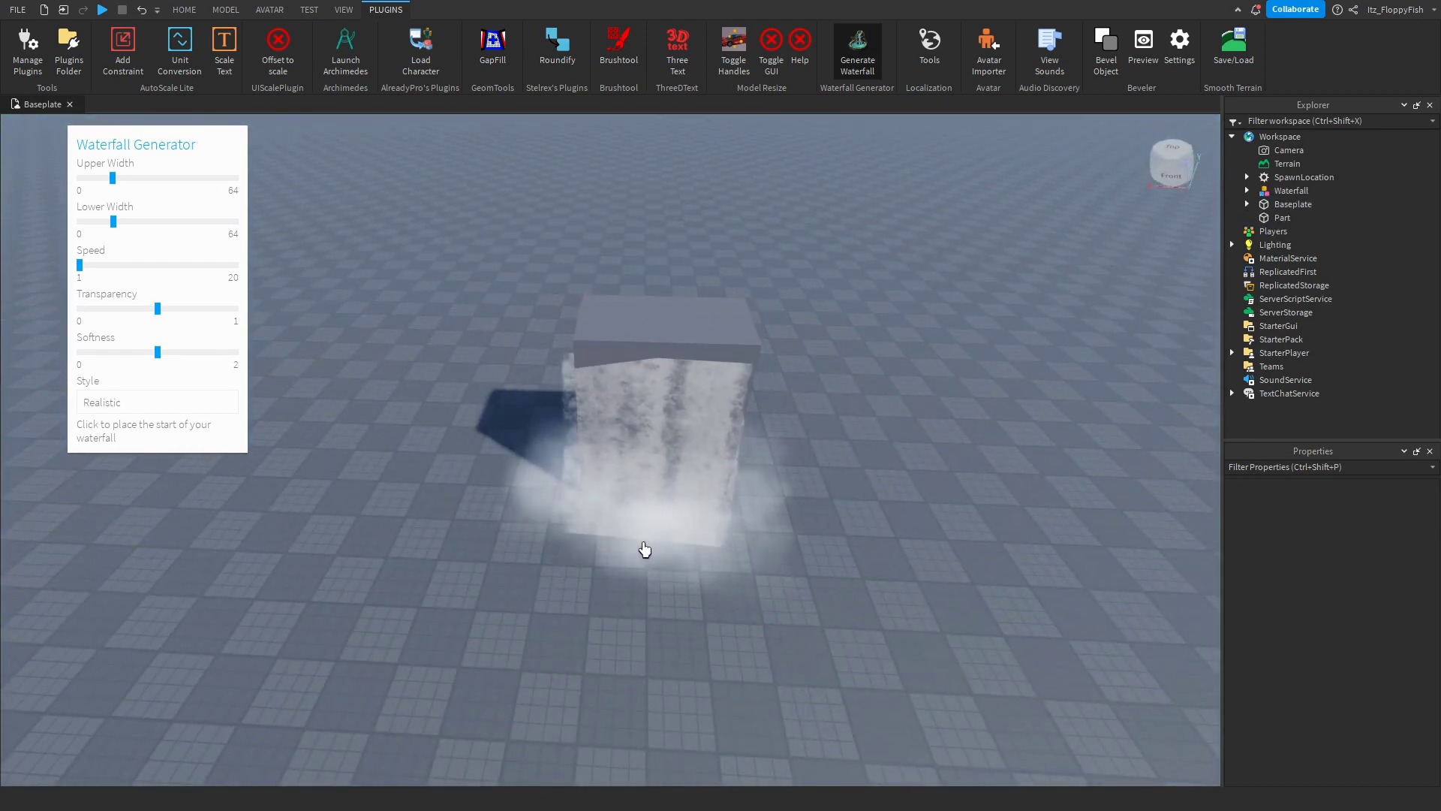
right_drag(647, 545, 628, 570)
Examine from the side how closely the waterfall follows the block's front face, and delete the waterfall.
key(w)
key(a)
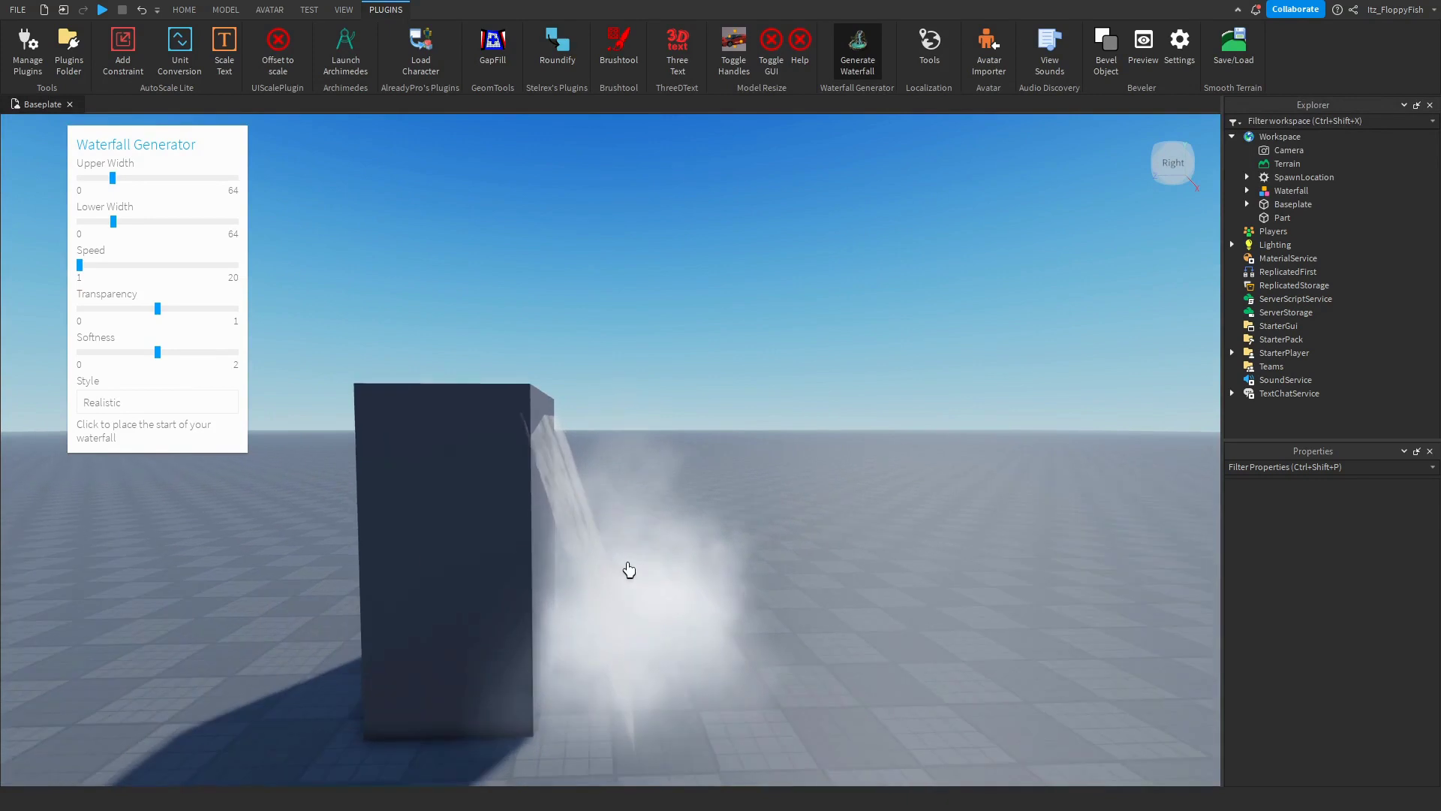
key(q)
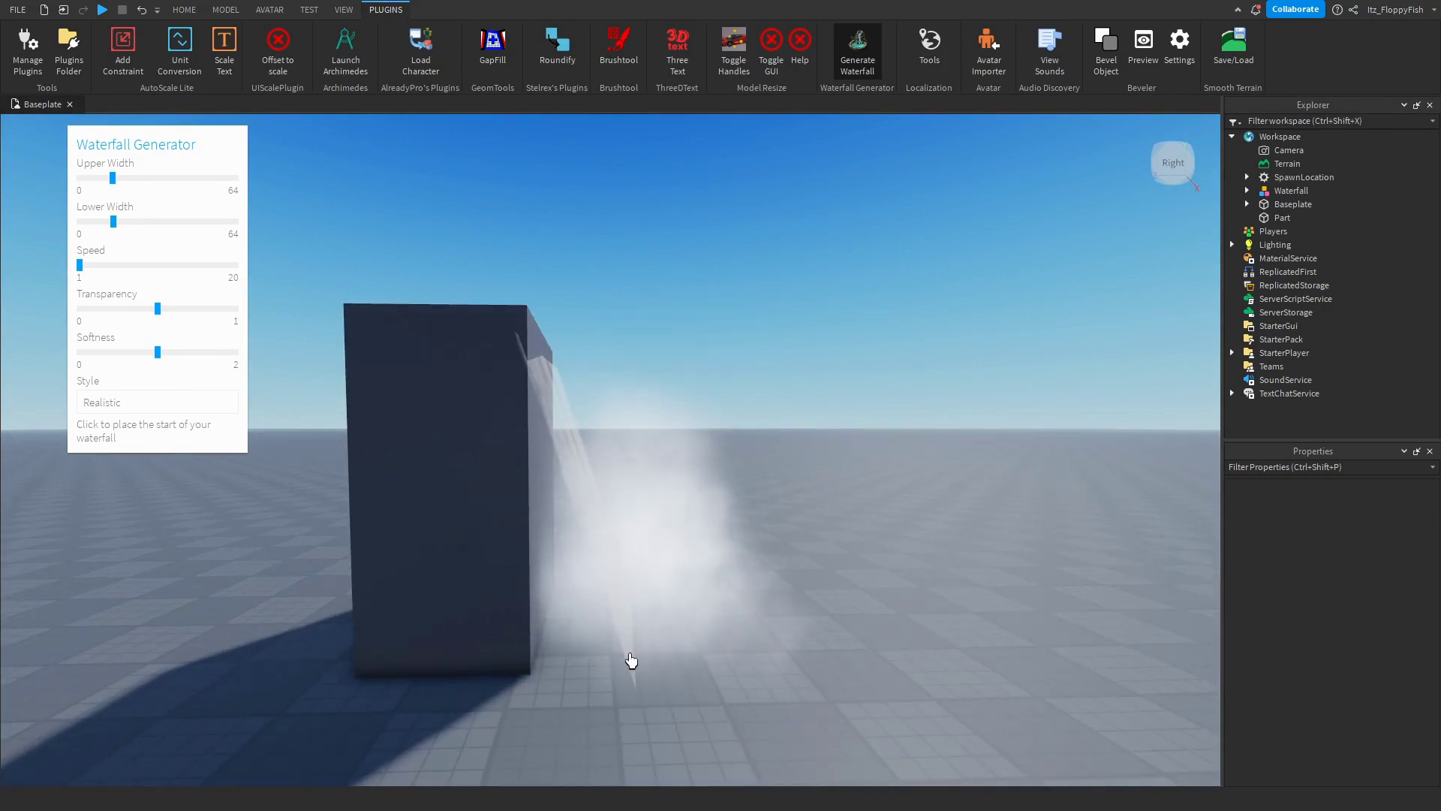
click(582, 518)
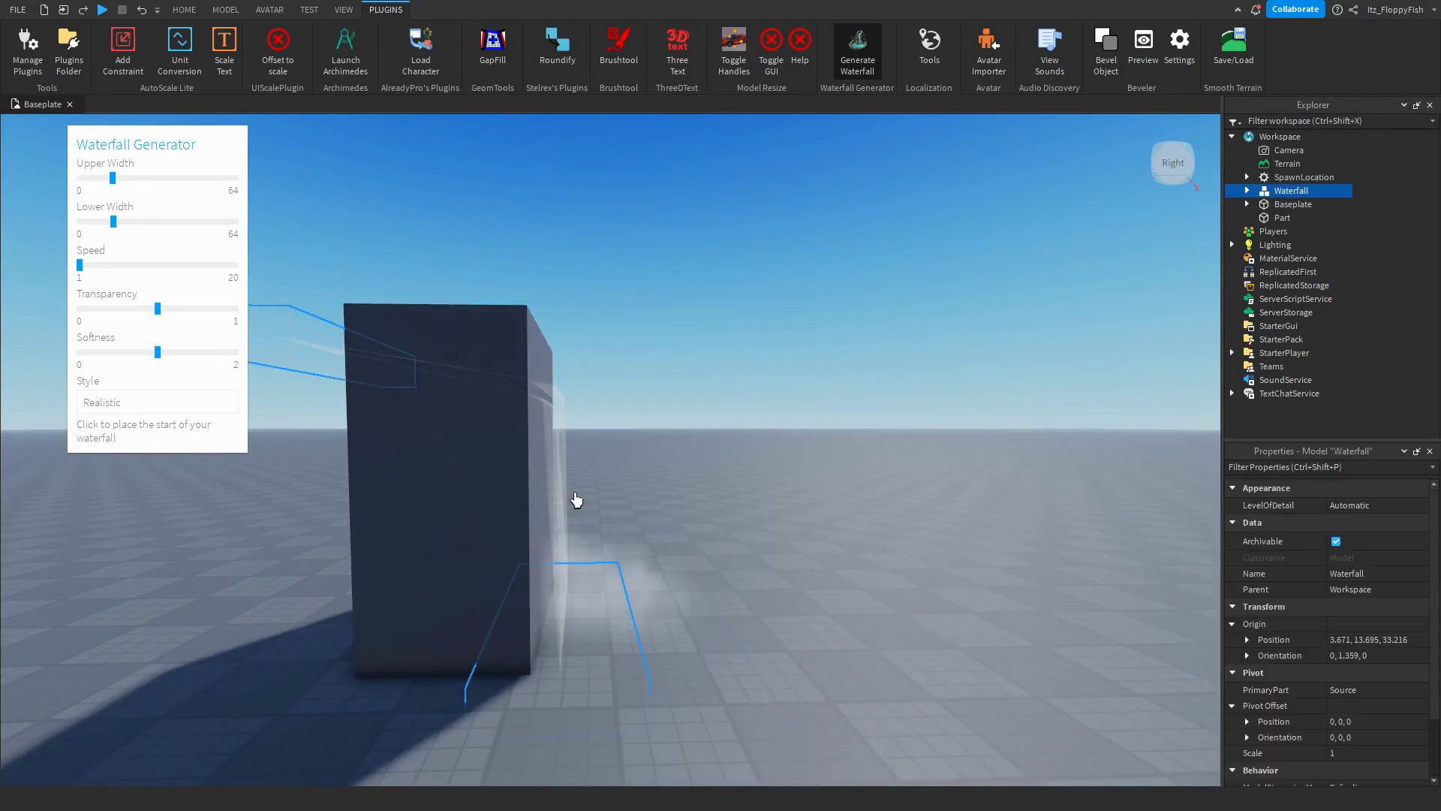
click(1270, 207)
click(1275, 195)
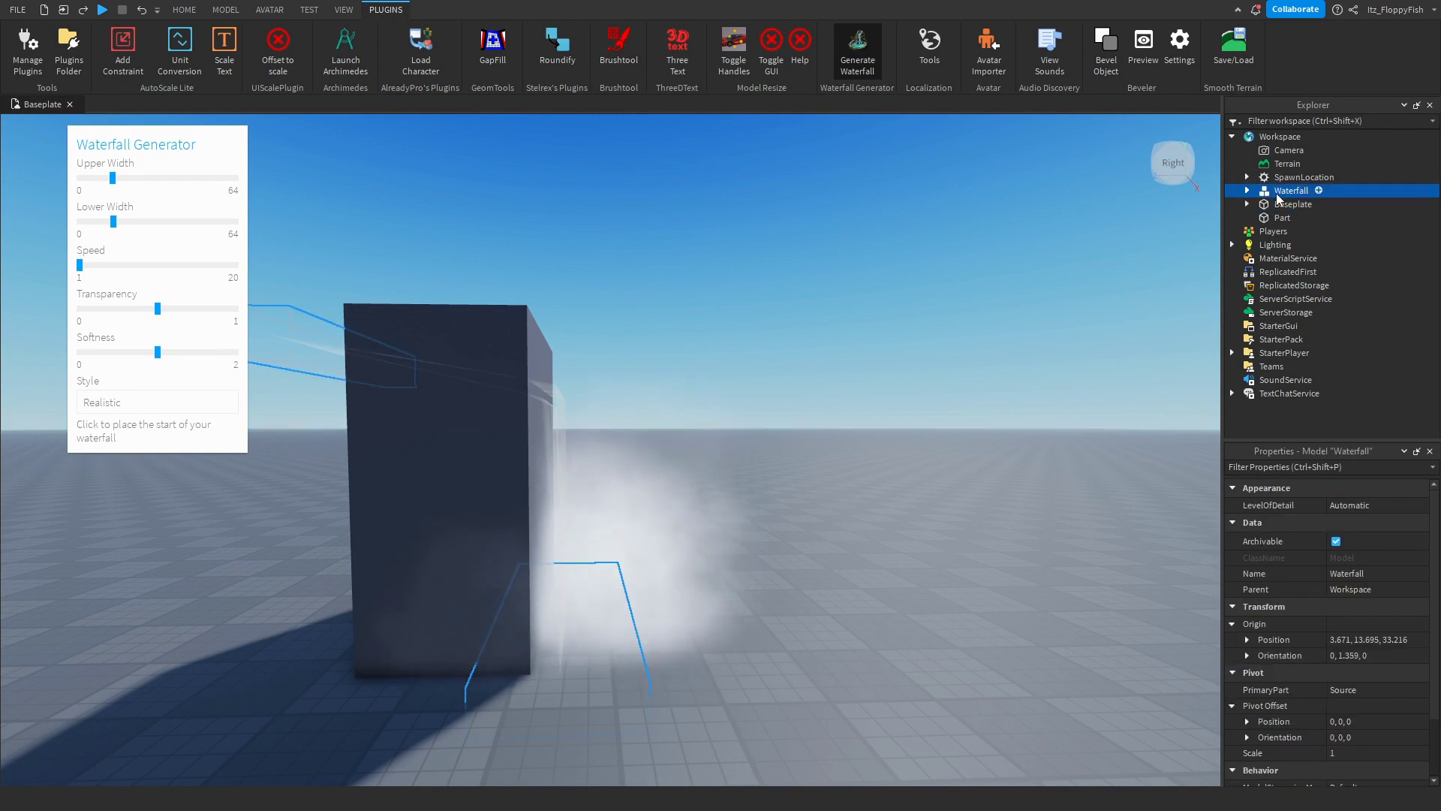
key(Delete)
key(Delete)
Set the waterfall style to Cartoon and place a waterfall from the block's front face down to the baseplate.
right_drag(776, 386, 775, 386)
click(192, 400)
click(116, 434)
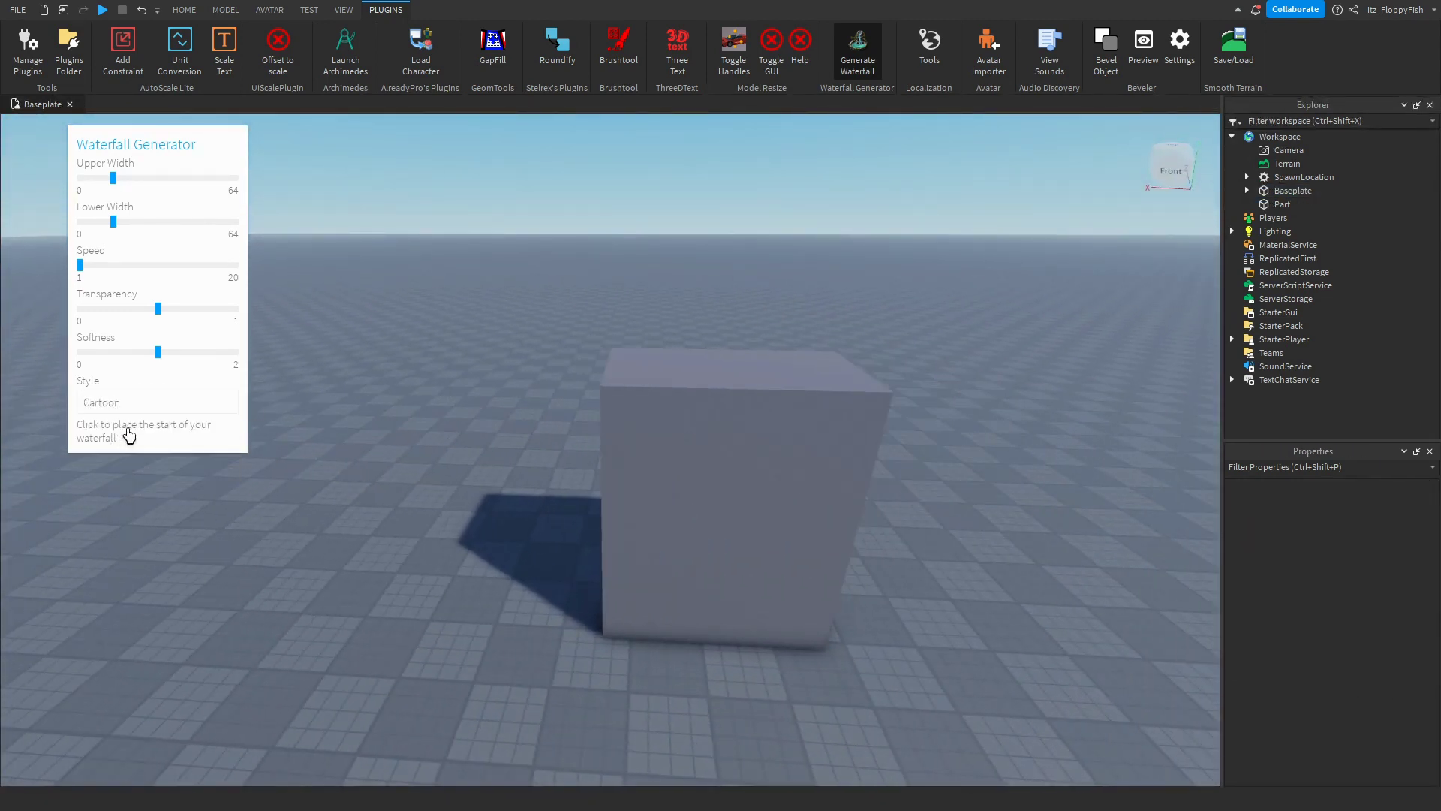
right_drag(750, 460, 754, 460)
scroll(755, 460, down, 3)
click(592, 454)
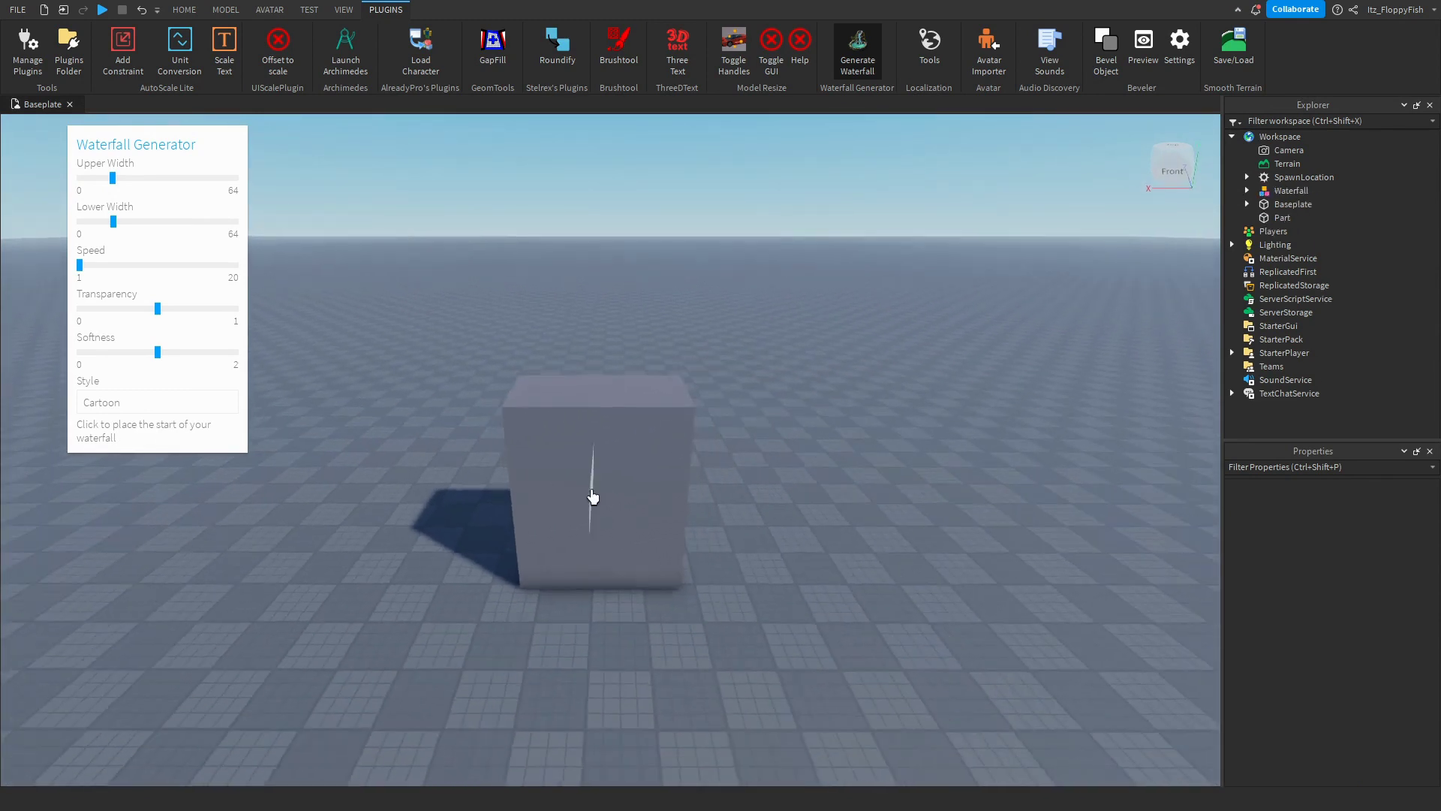
scroll(592, 495, down, 2)
click(608, 618)
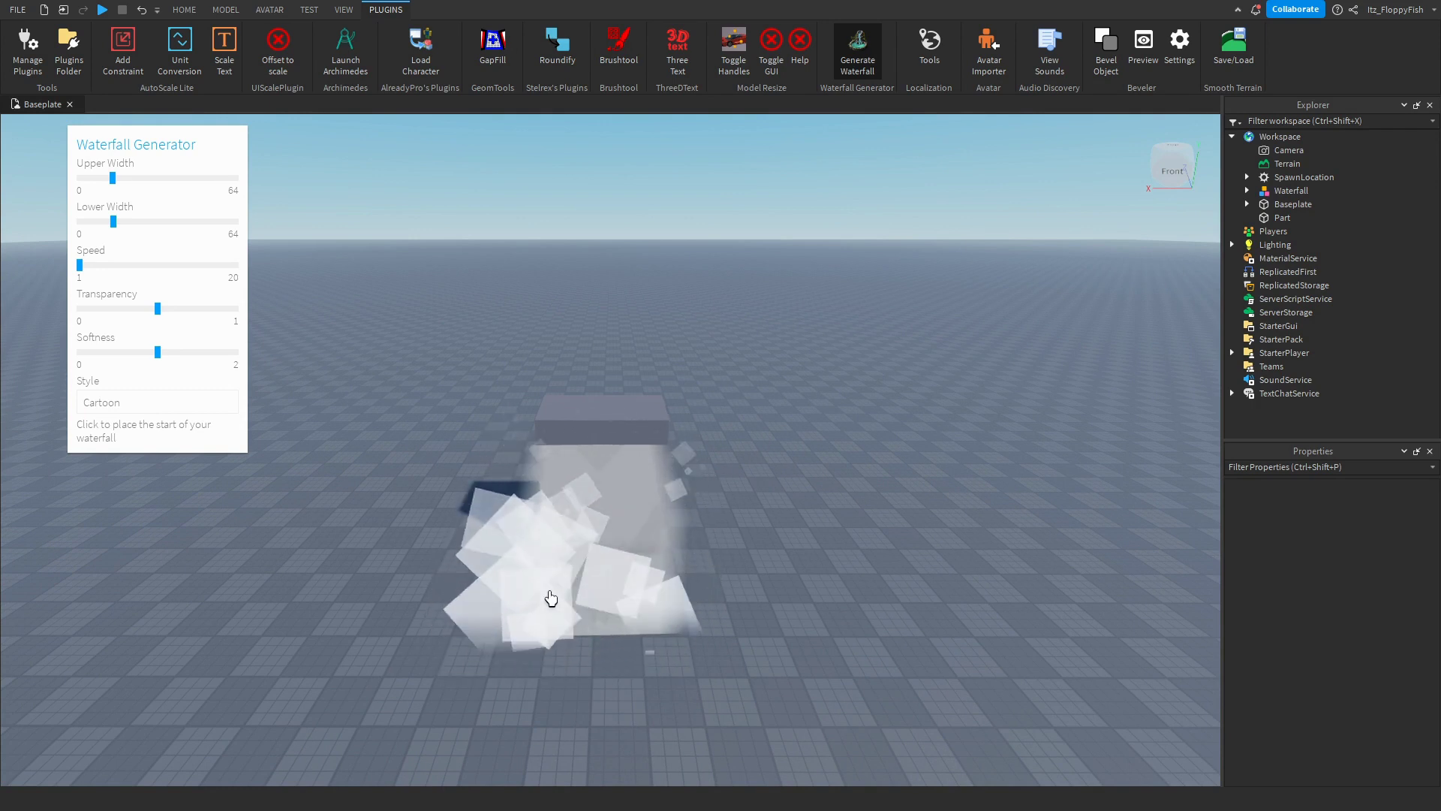
Inspect the Cartoon waterfall, and try a lower Softness before returning it to mid-range.
right_drag(639, 508, 809, 441)
right_drag(555, 515, 551, 527)
scroll(551, 526, down, 2)
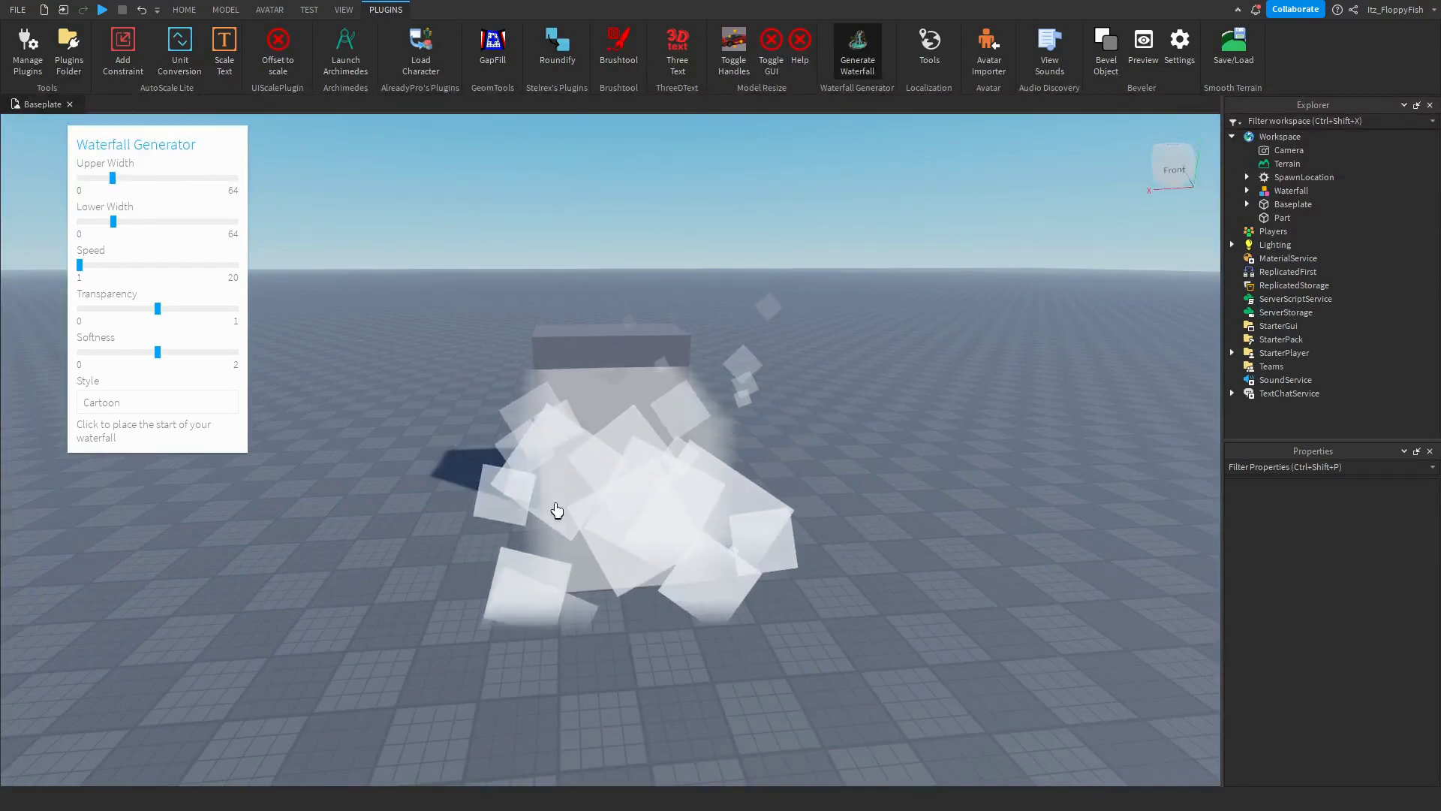
drag(157, 354, 105, 355)
click(157, 353)
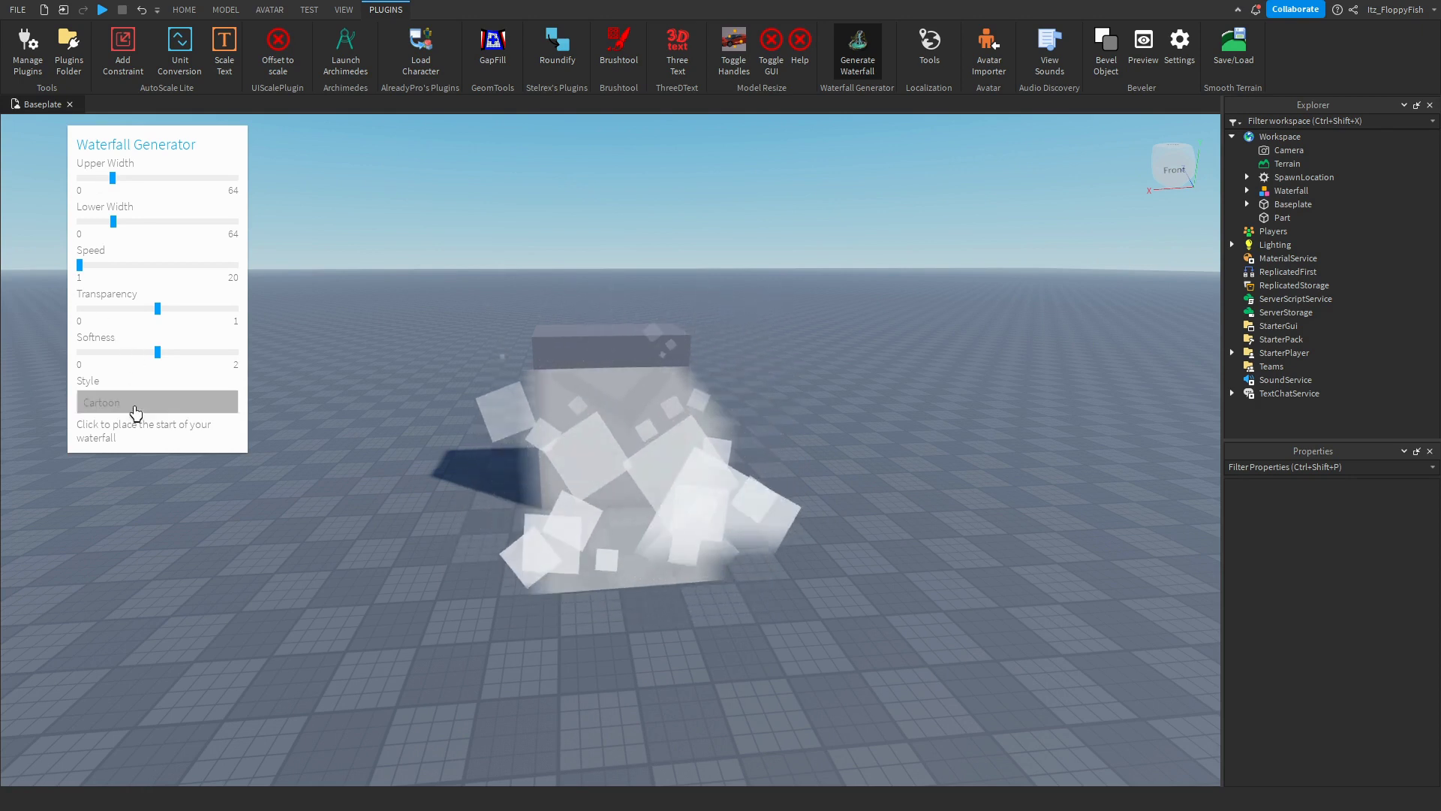
Change the waterfall style to Subtle and place a short waterfall on the baseplate beside the block.
click(123, 402)
click(136, 471)
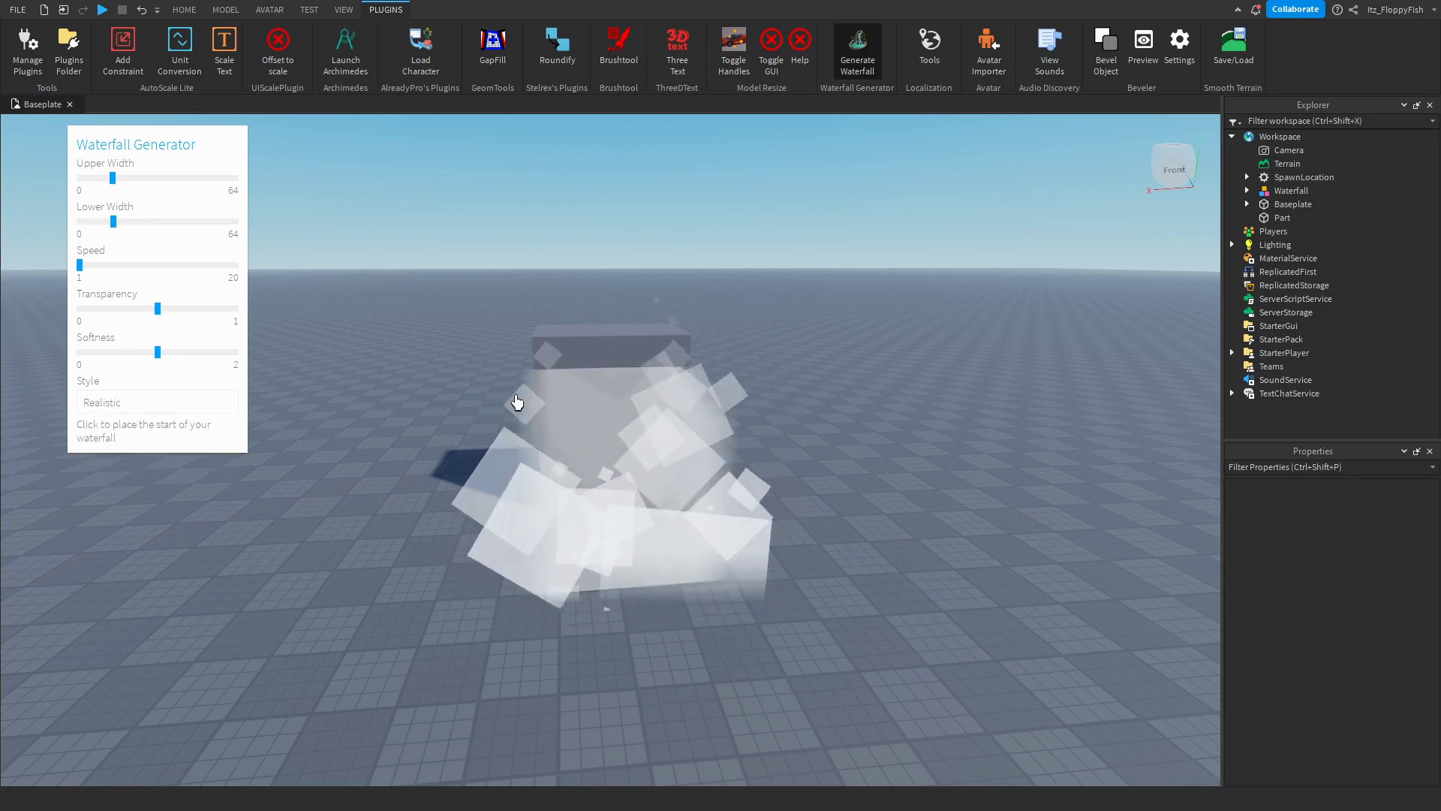
click(160, 410)
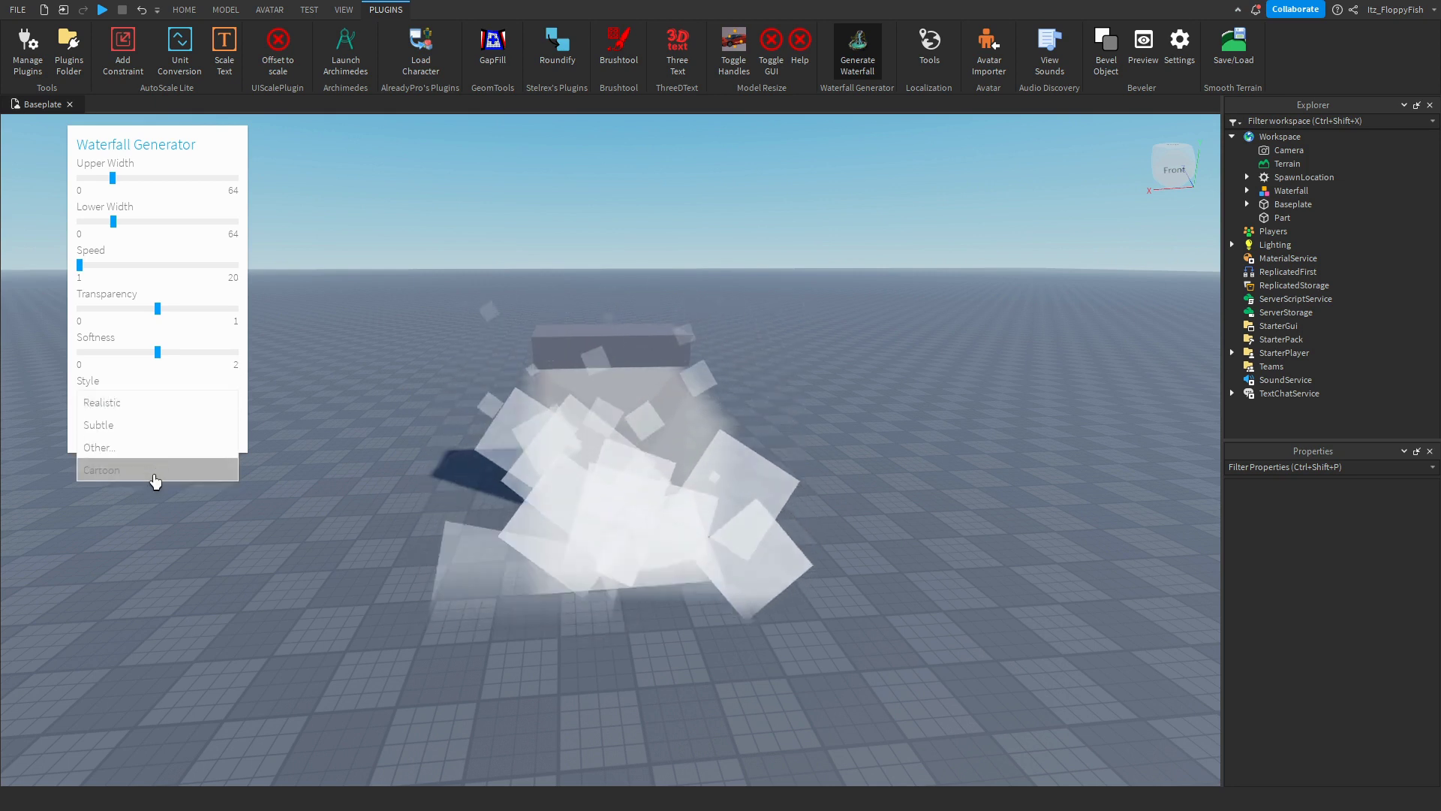
click(143, 425)
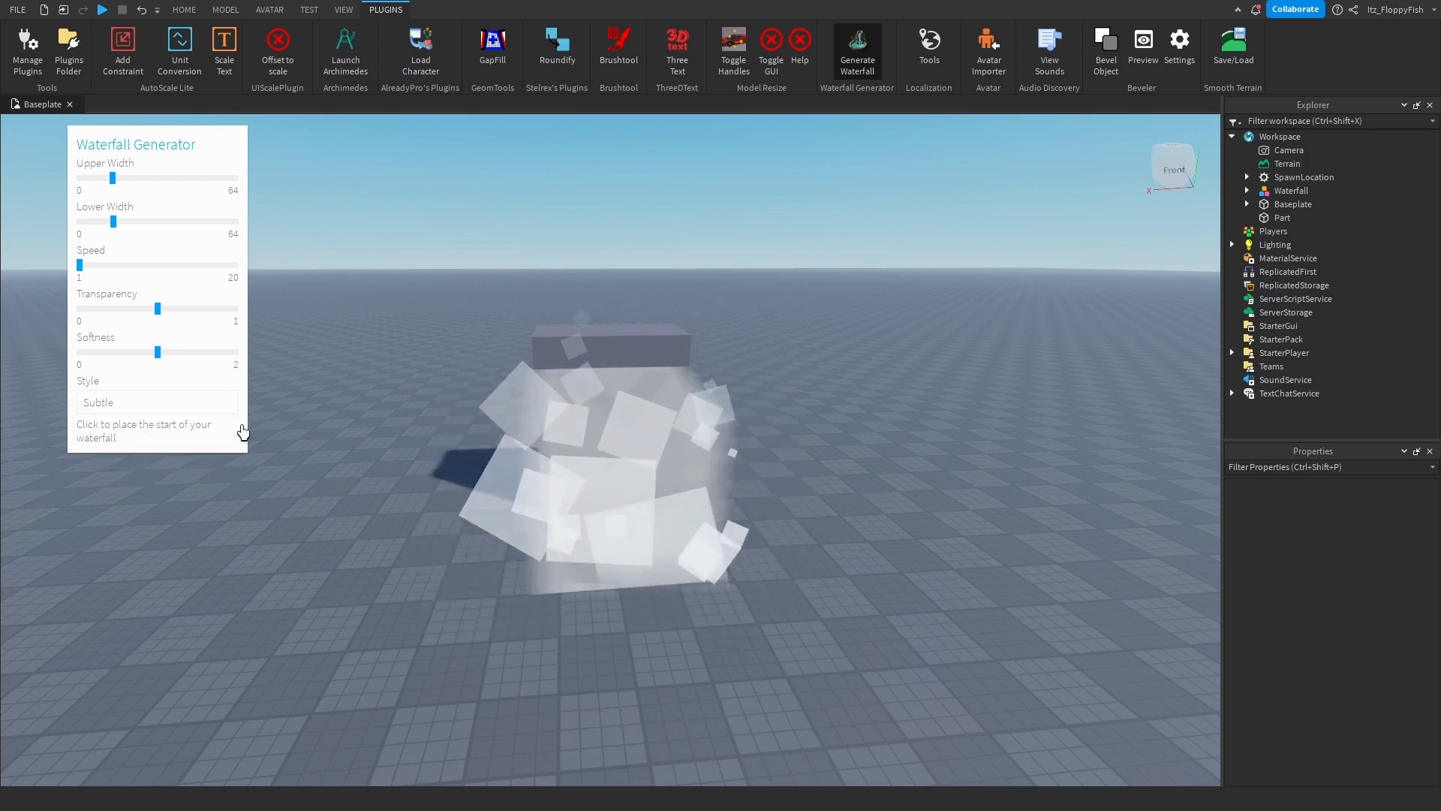
right_drag(931, 420, 931, 425)
click(932, 428)
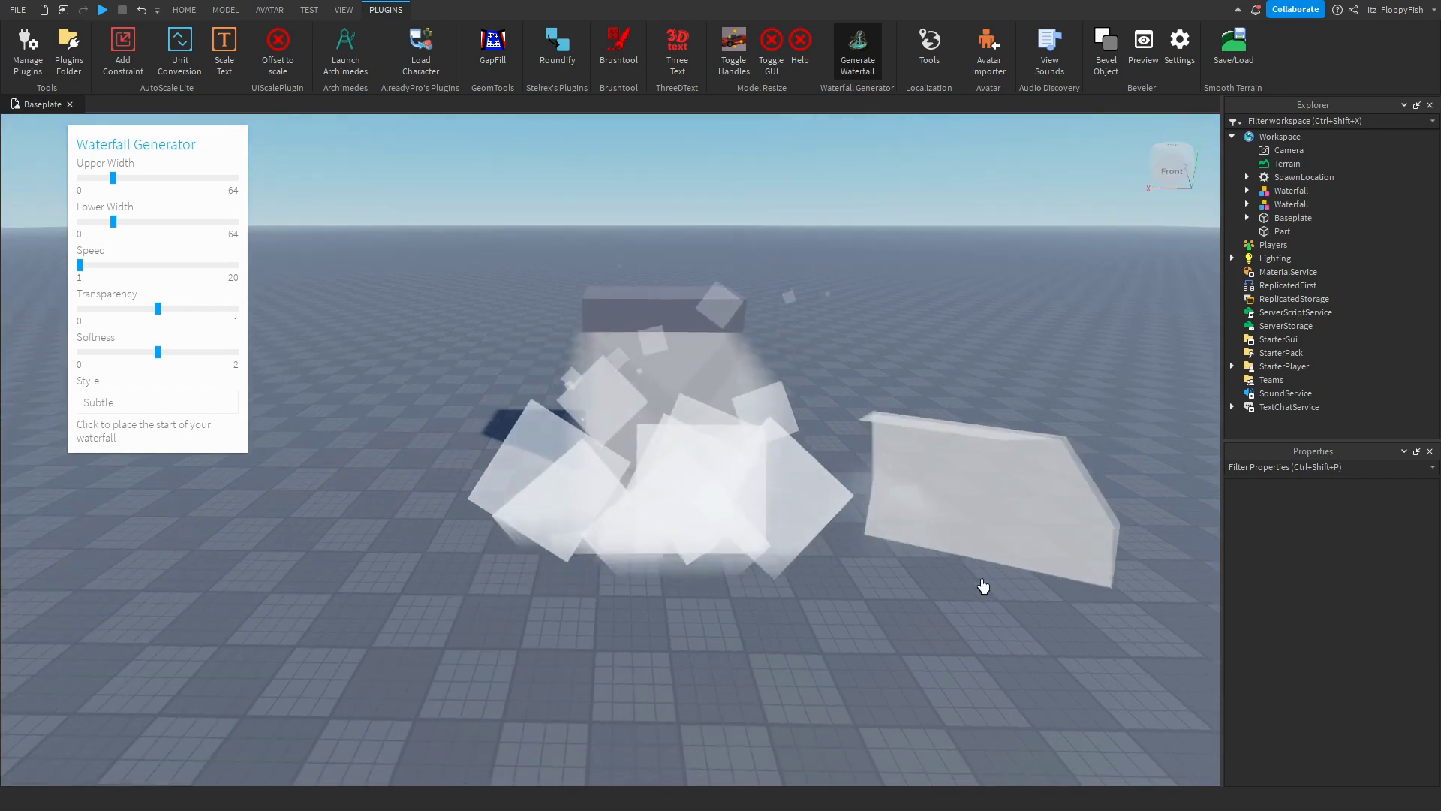
click(1079, 567)
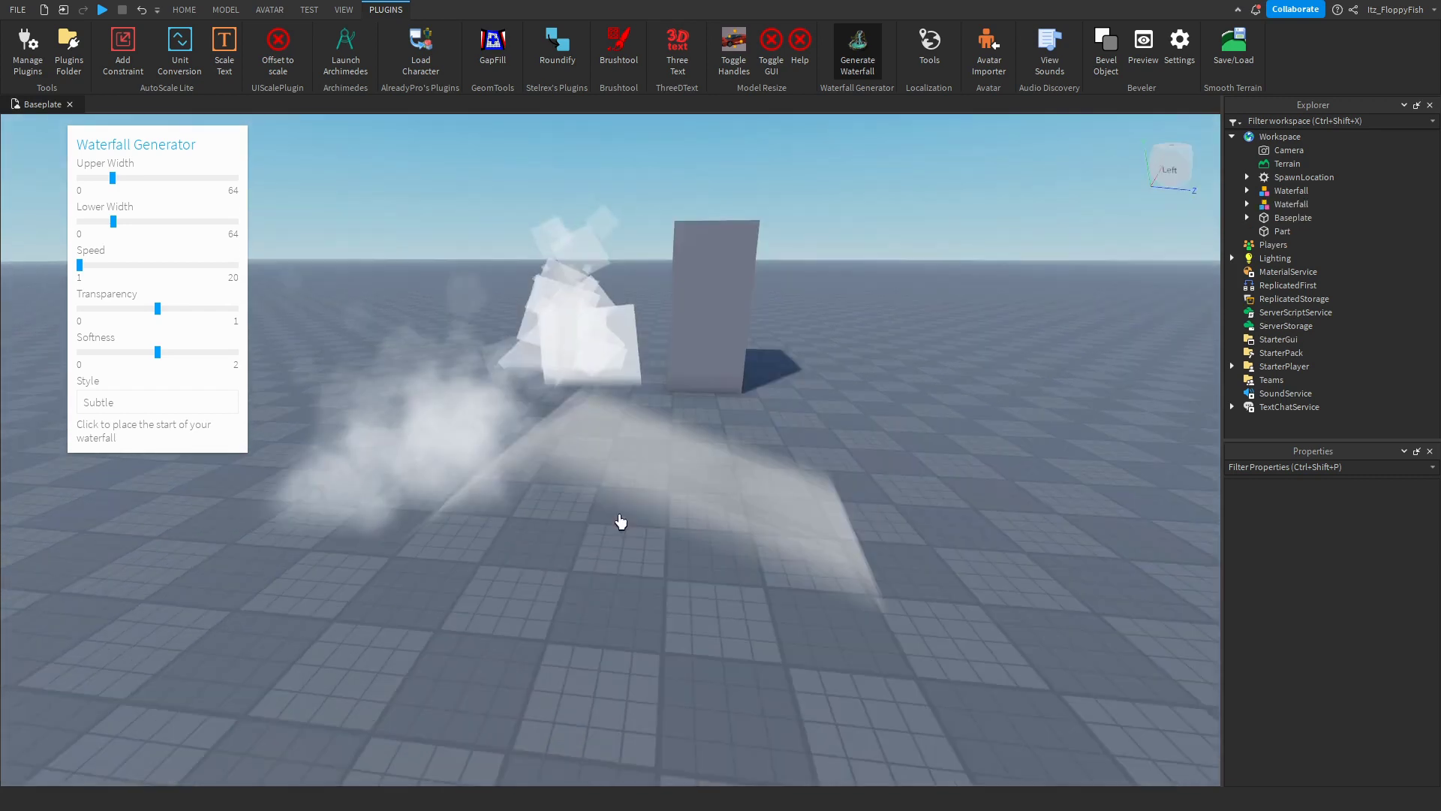
Inspect the Subtle waterfall up close and from the side, comparing it with the Cartoon waterfall on the block.
scroll(672, 521, up, 3)
right_drag(673, 521, 622, 553)
scroll(645, 540, up, 5)
scroll(621, 554, down, 3)
scroll(255, 410, down, 1)
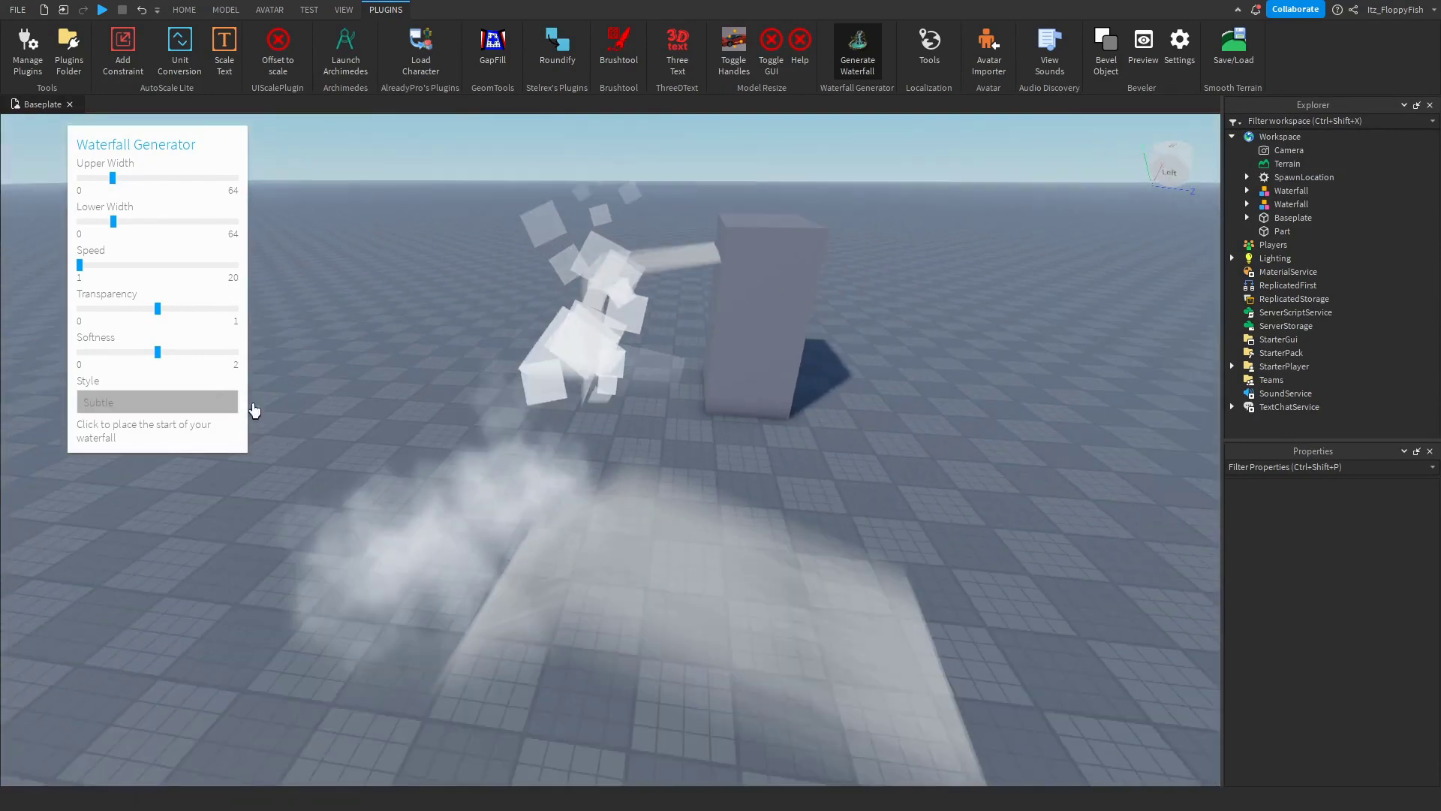
right_drag(347, 392, 348, 393)
scroll(348, 393, down, 2)
click(174, 404)
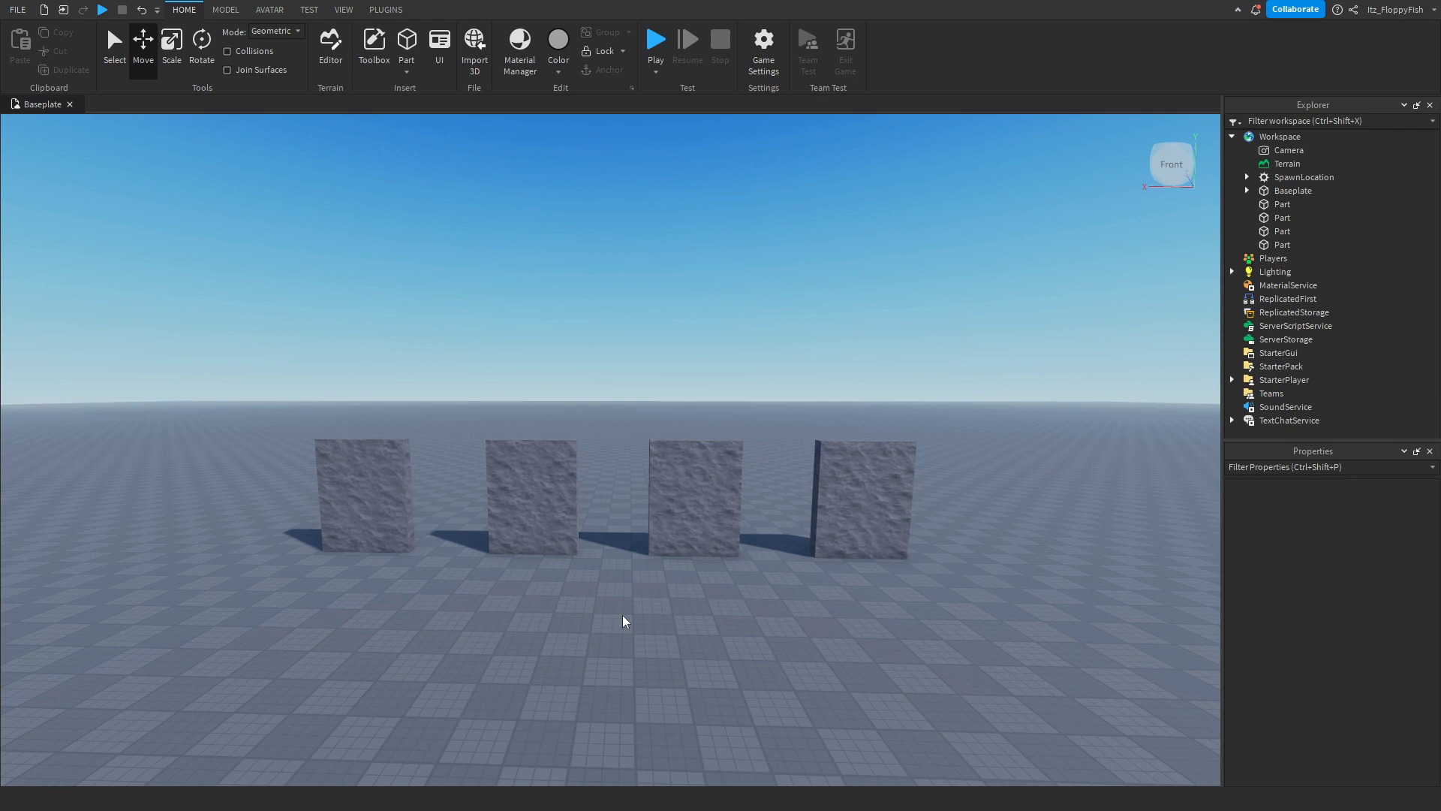
Check the four slate blocks by selecting them in turn, and start the Waterfall Generator.
click(403, 502)
click(553, 505)
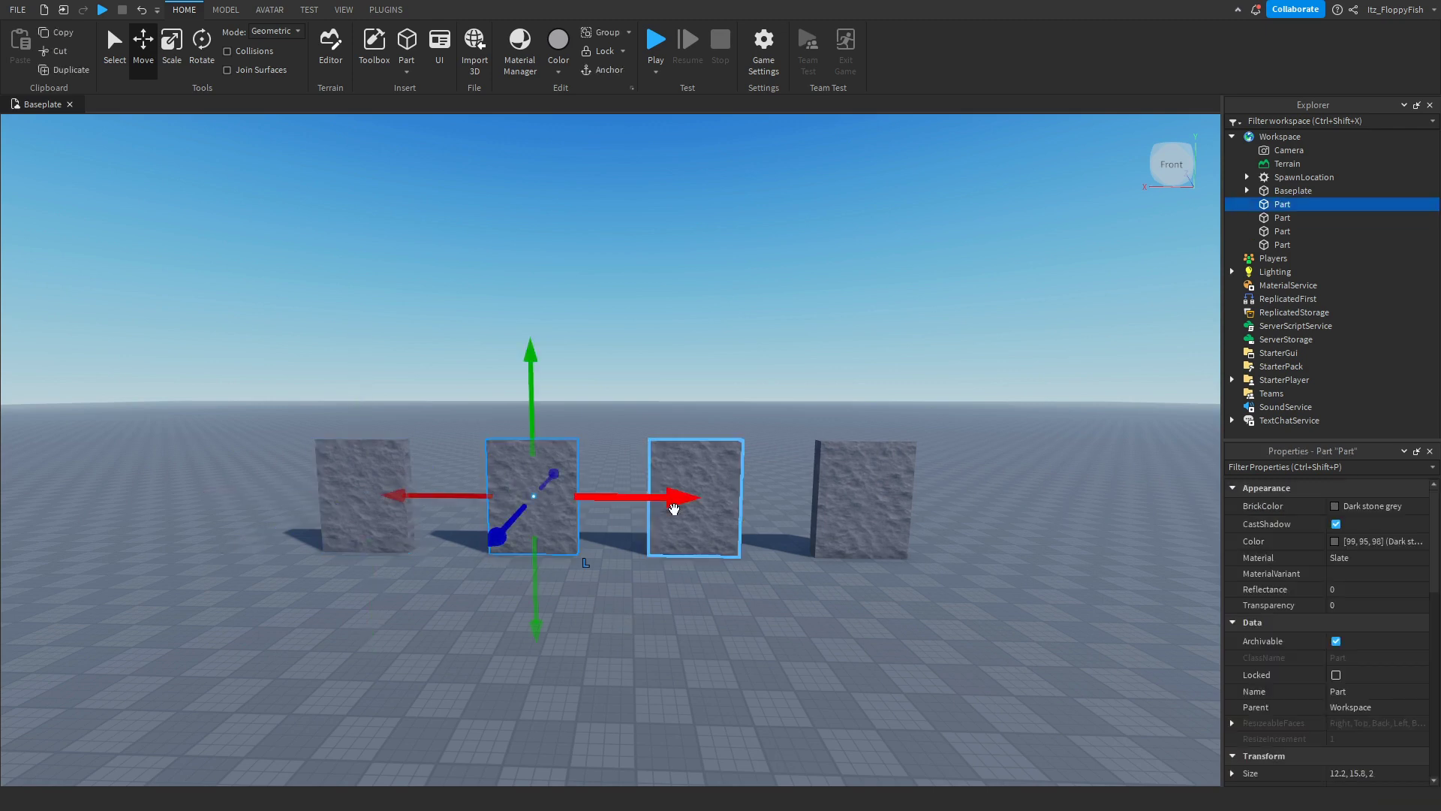
click(862, 518)
click(722, 523)
click(377, 493)
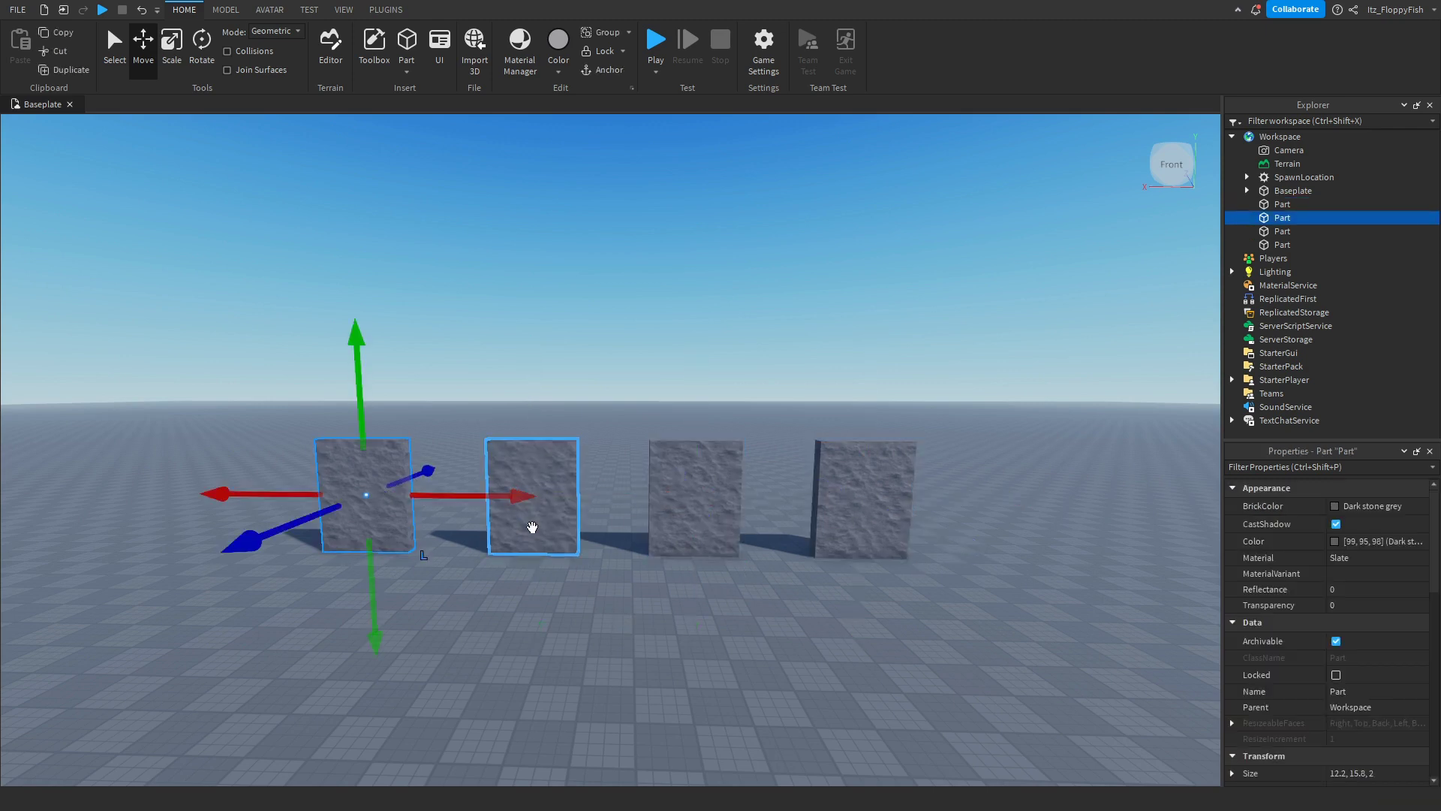
click(384, 9)
click(856, 52)
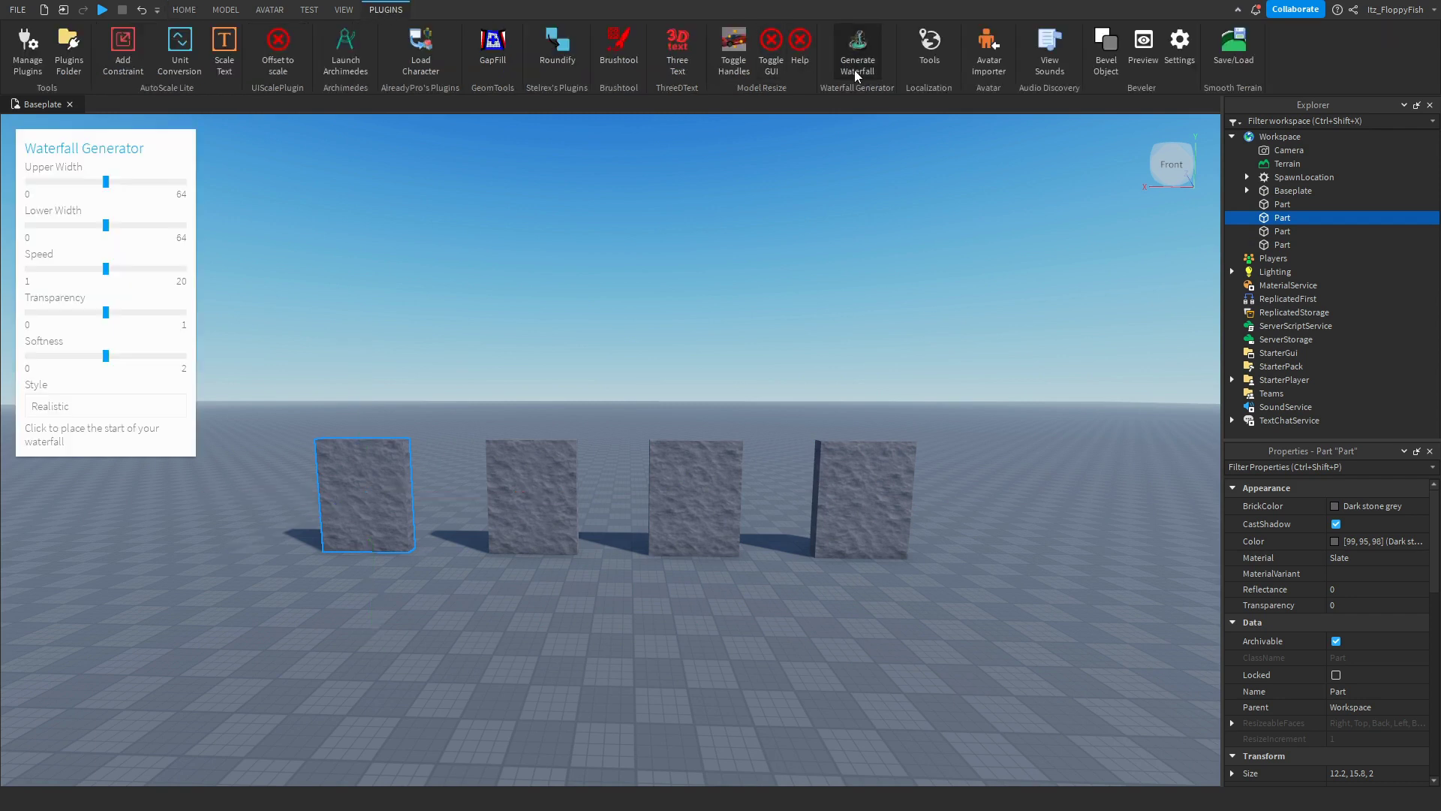
Try a Realistic waterfall at the default widths on the leftmost block, and undo it.
key(e)
key(w)
key(a)
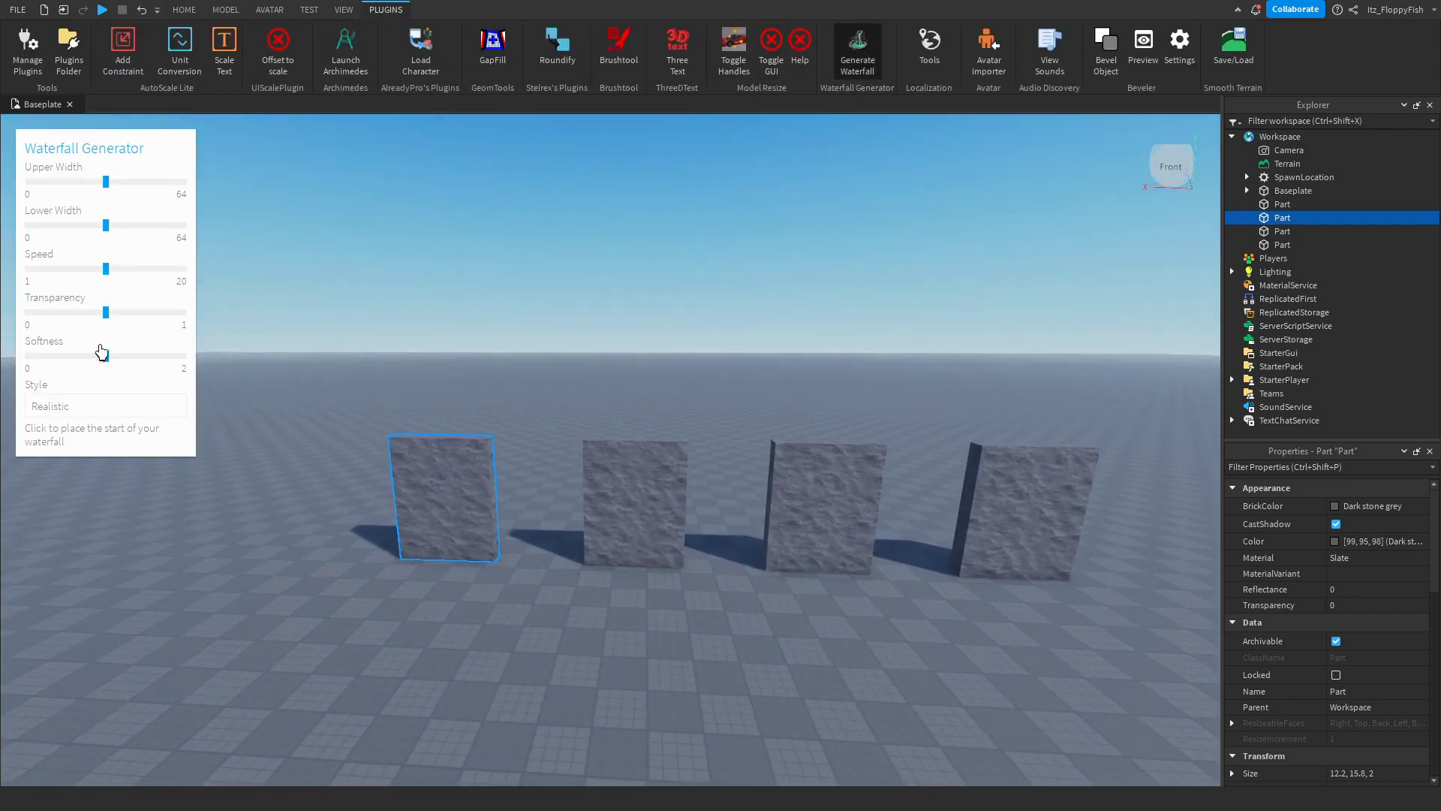
click(431, 455)
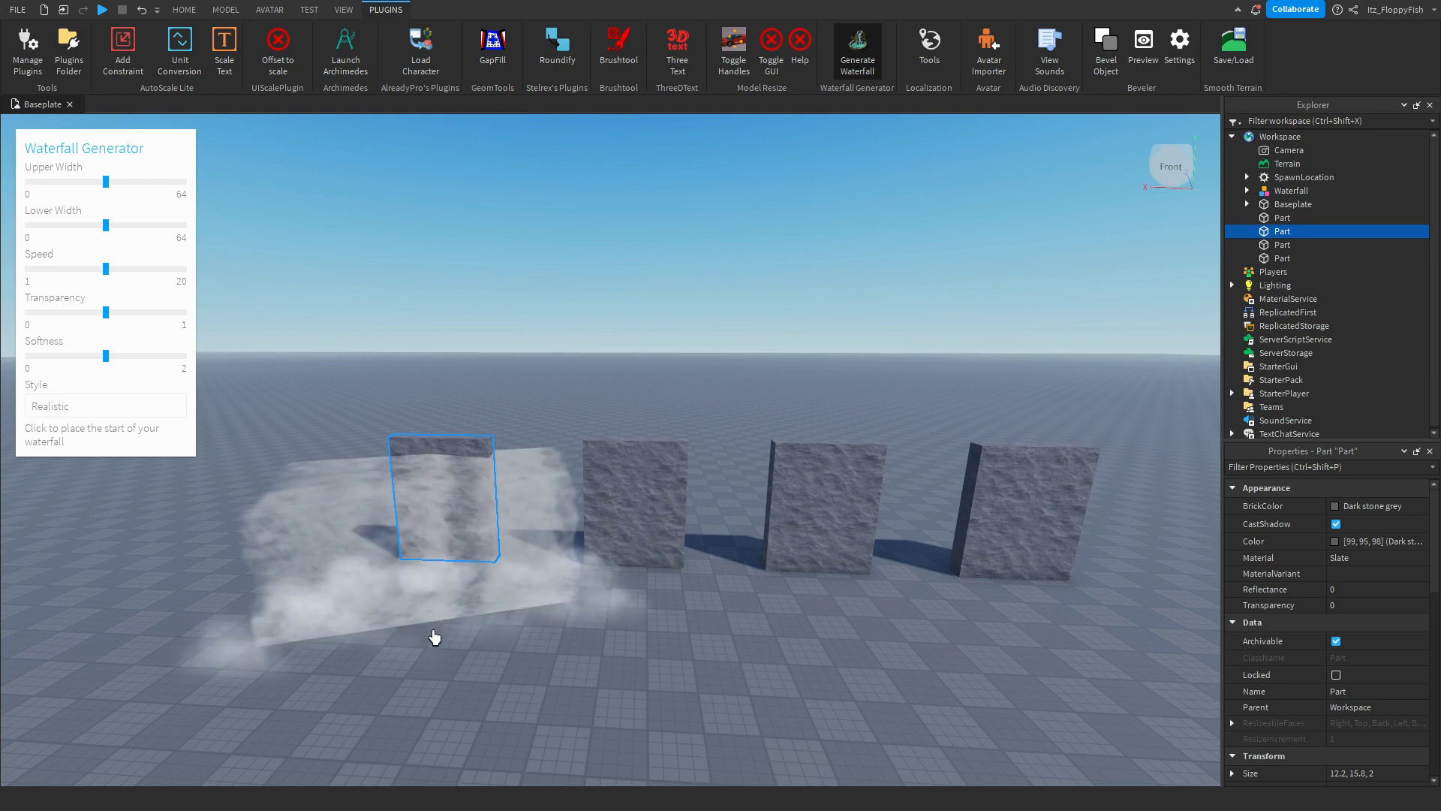
key(ctrl+z)
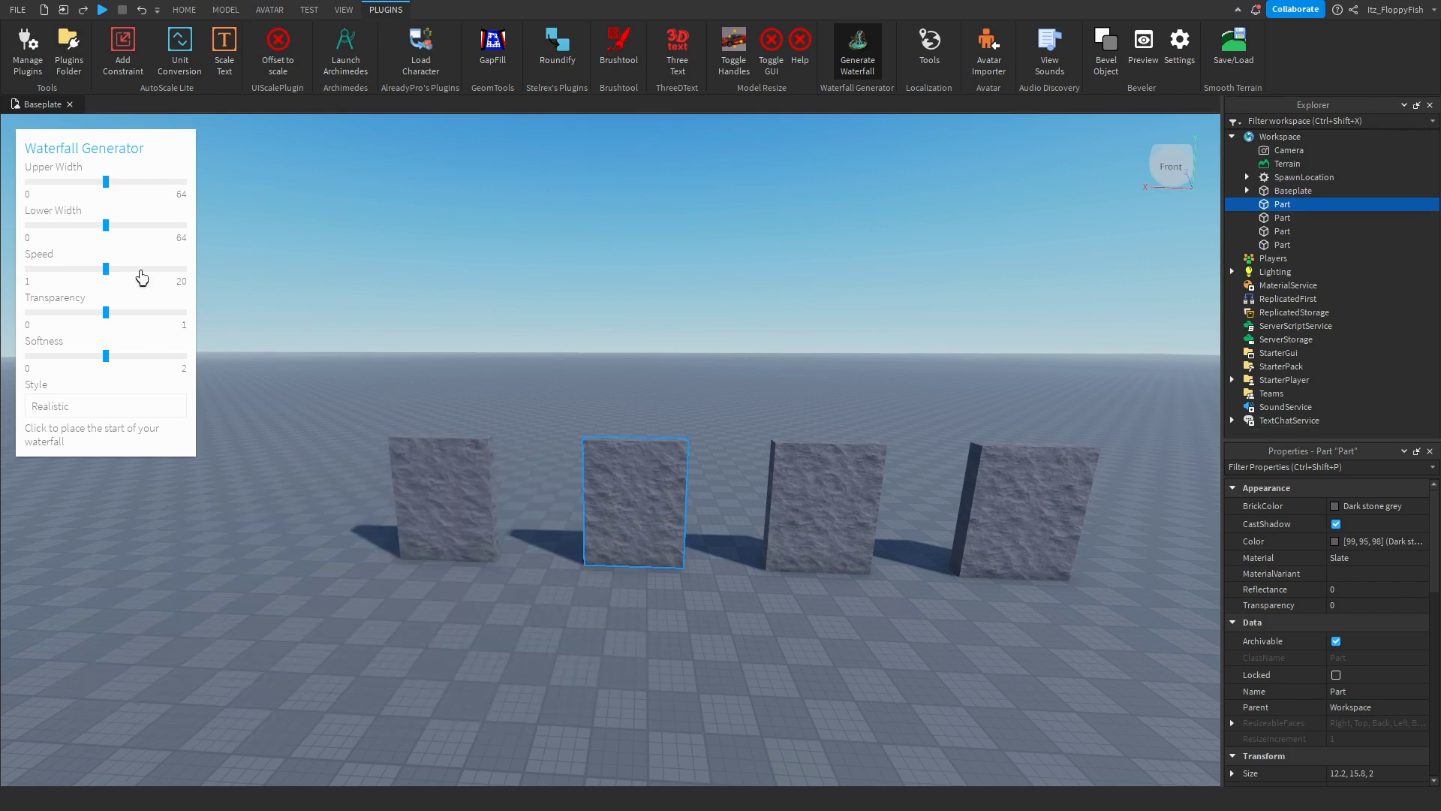
Reduce the waterfall's Upper Width and Lower Width to about a quarter of their range.
drag(109, 181, 55, 188)
drag(105, 230, 55, 232)
drag(55, 181, 65, 183)
drag(52, 231, 63, 228)
Place a Realistic waterfall from the upper front face of the leftmost block down to the baseplate.
right_drag(455, 345, 560, 480)
key(s)
key(w)
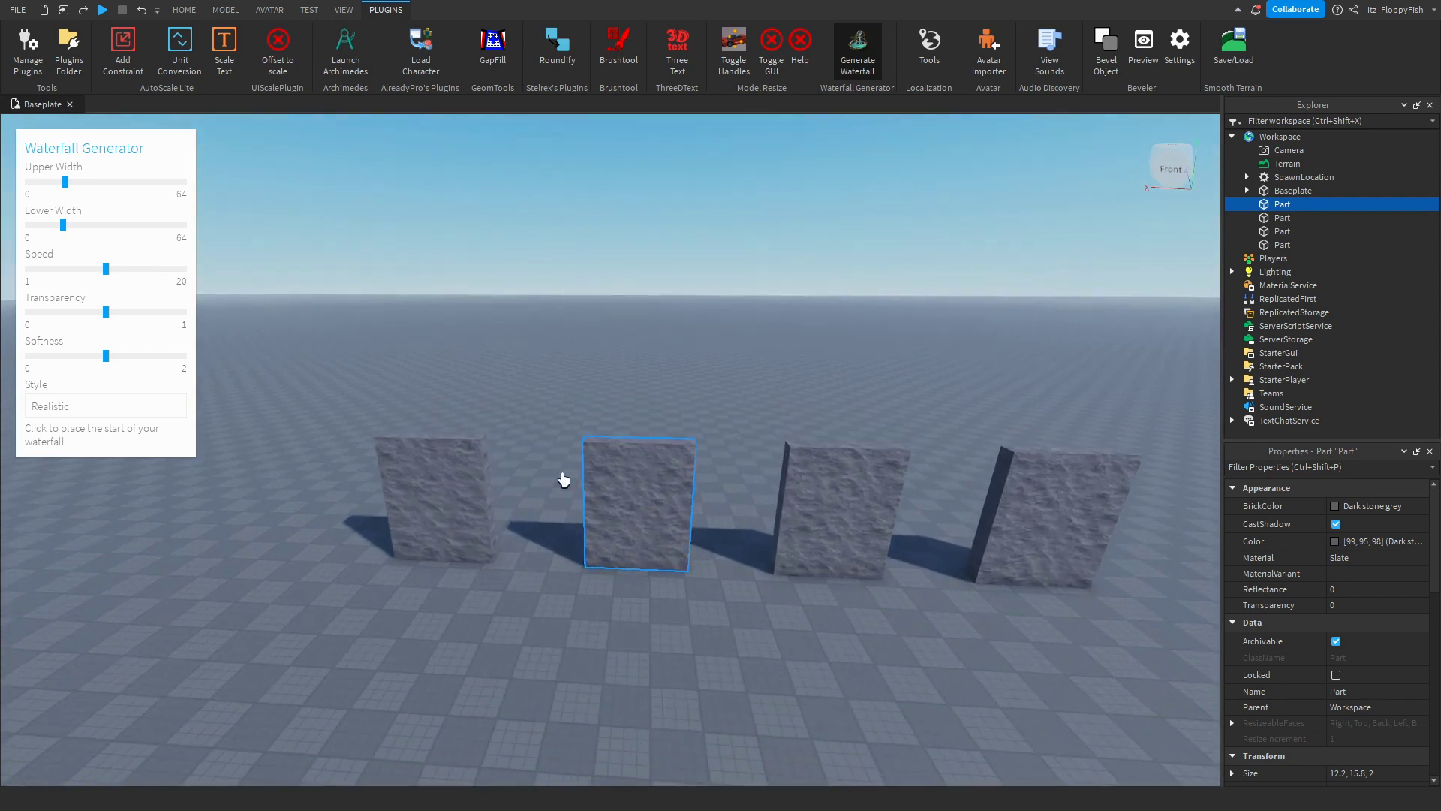
key(s)
right_drag(466, 496, 506, 515)
right_drag(636, 542, 640, 542)
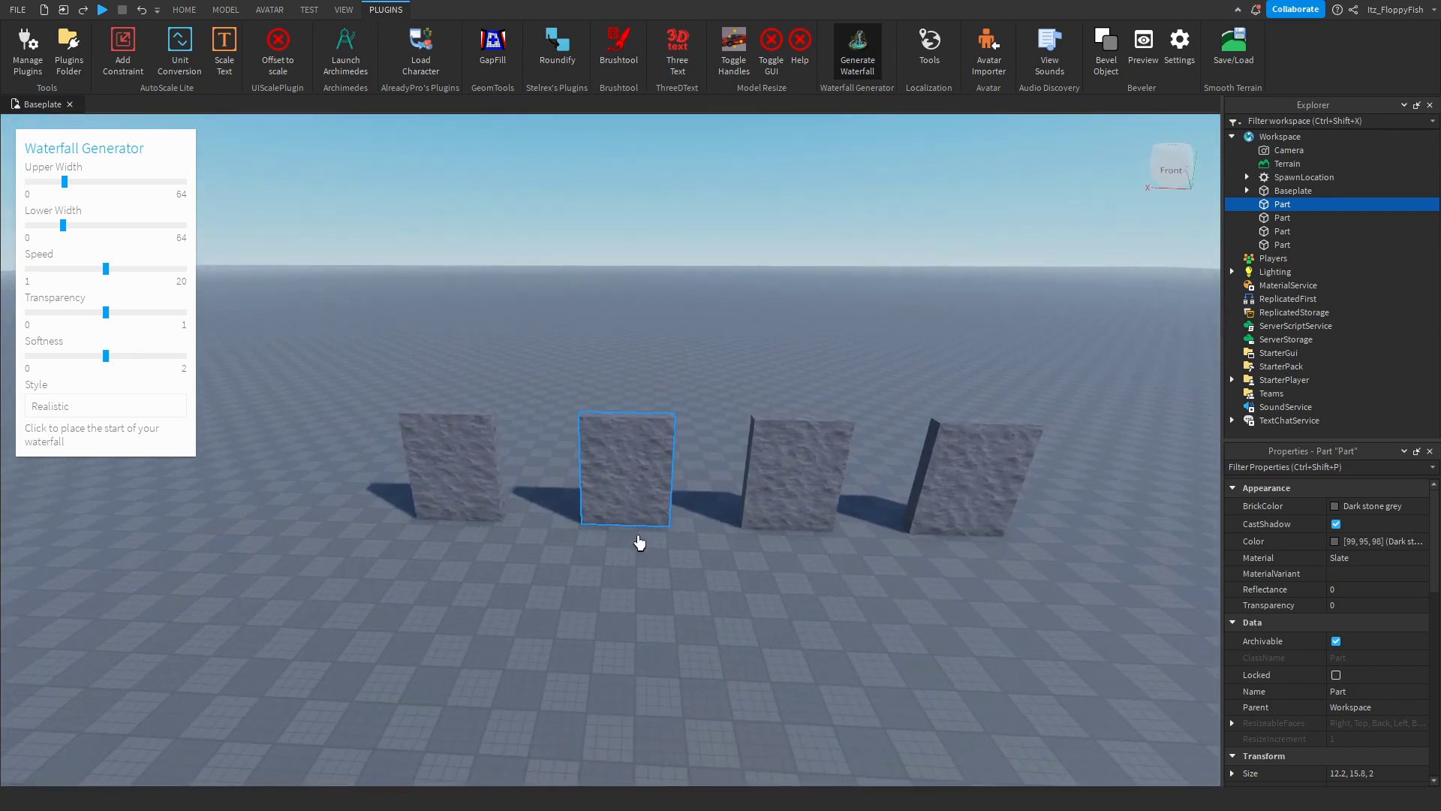
click(435, 434)
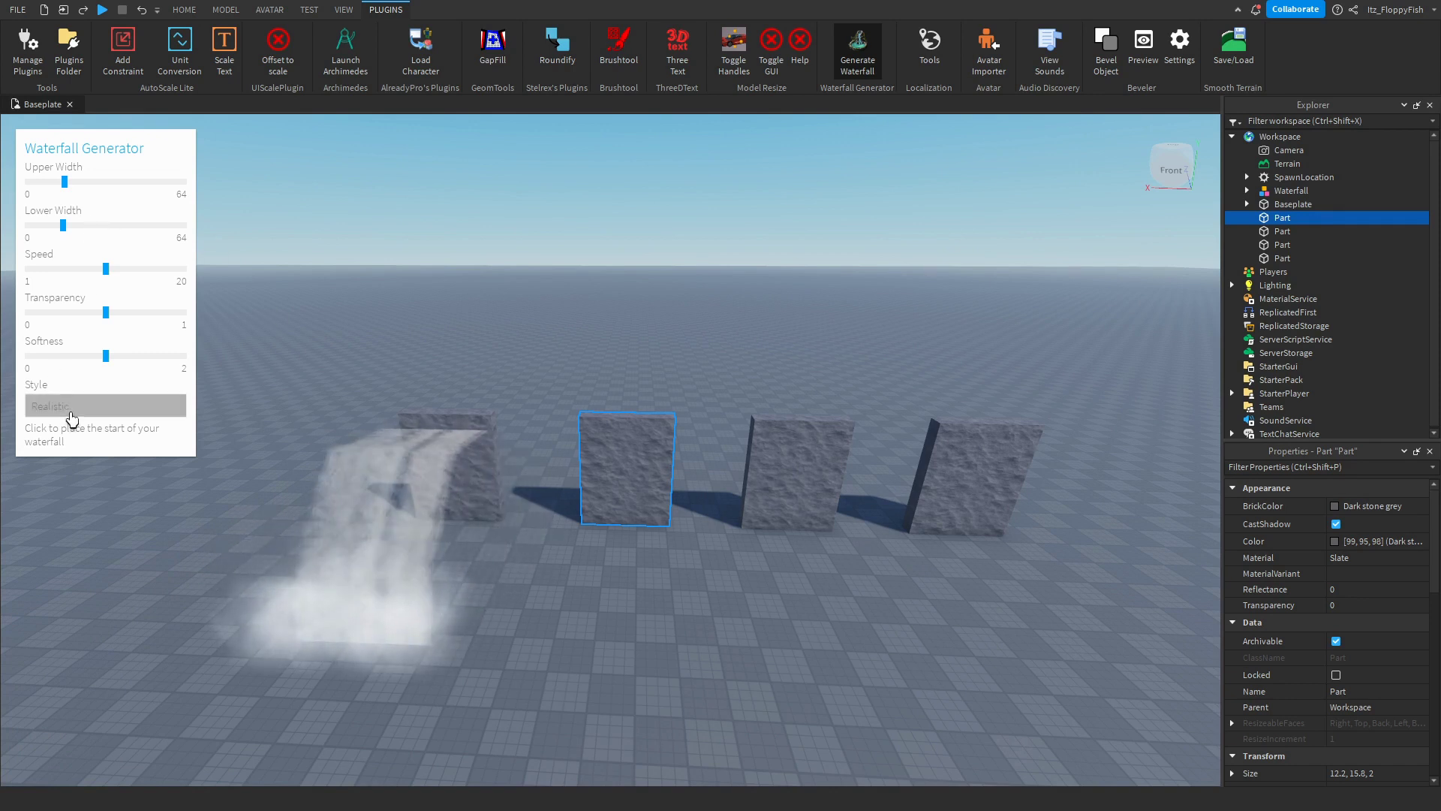
Switch the style to Cartoon and place a waterfall from the second block down to the baseplate.
click(71, 411)
click(75, 434)
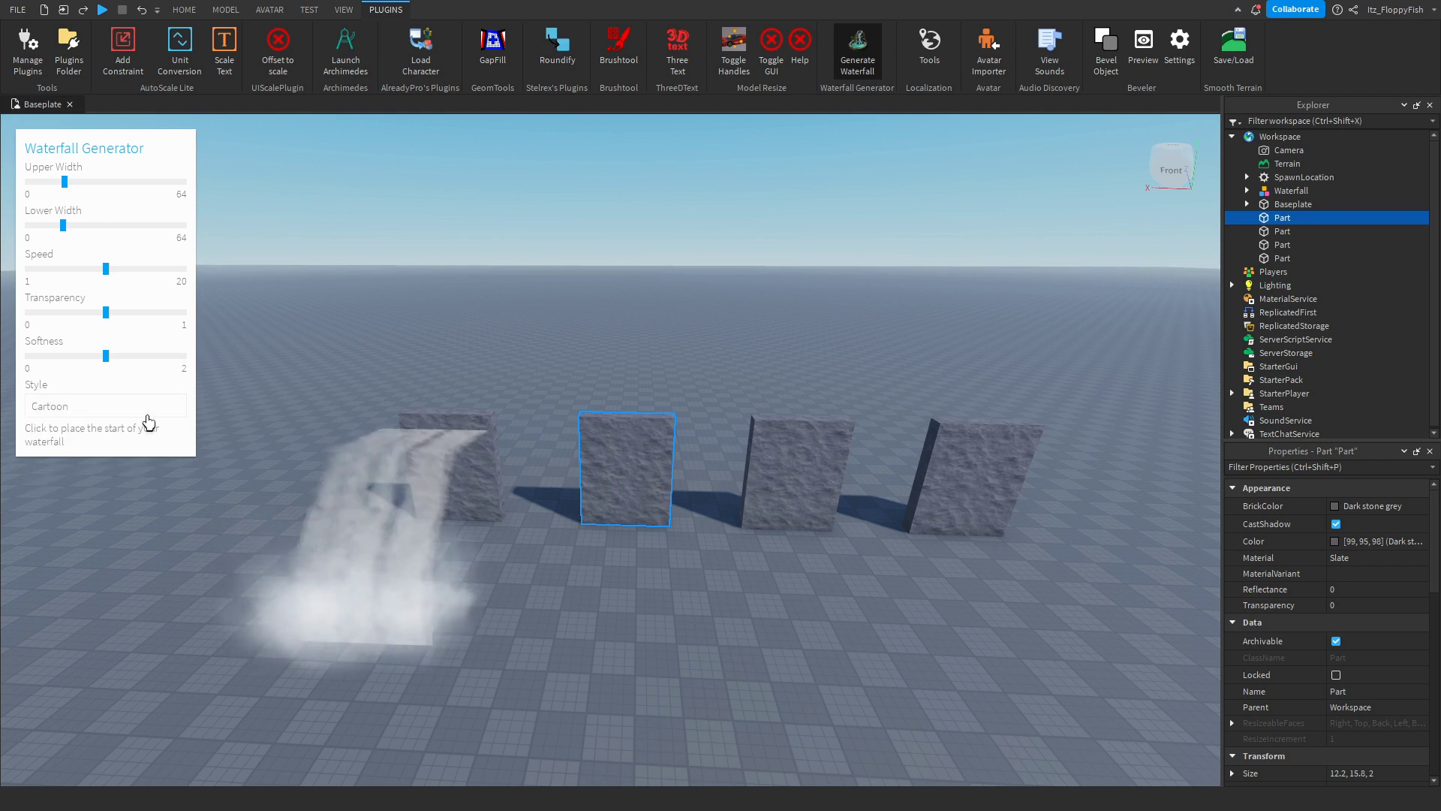
click(623, 429)
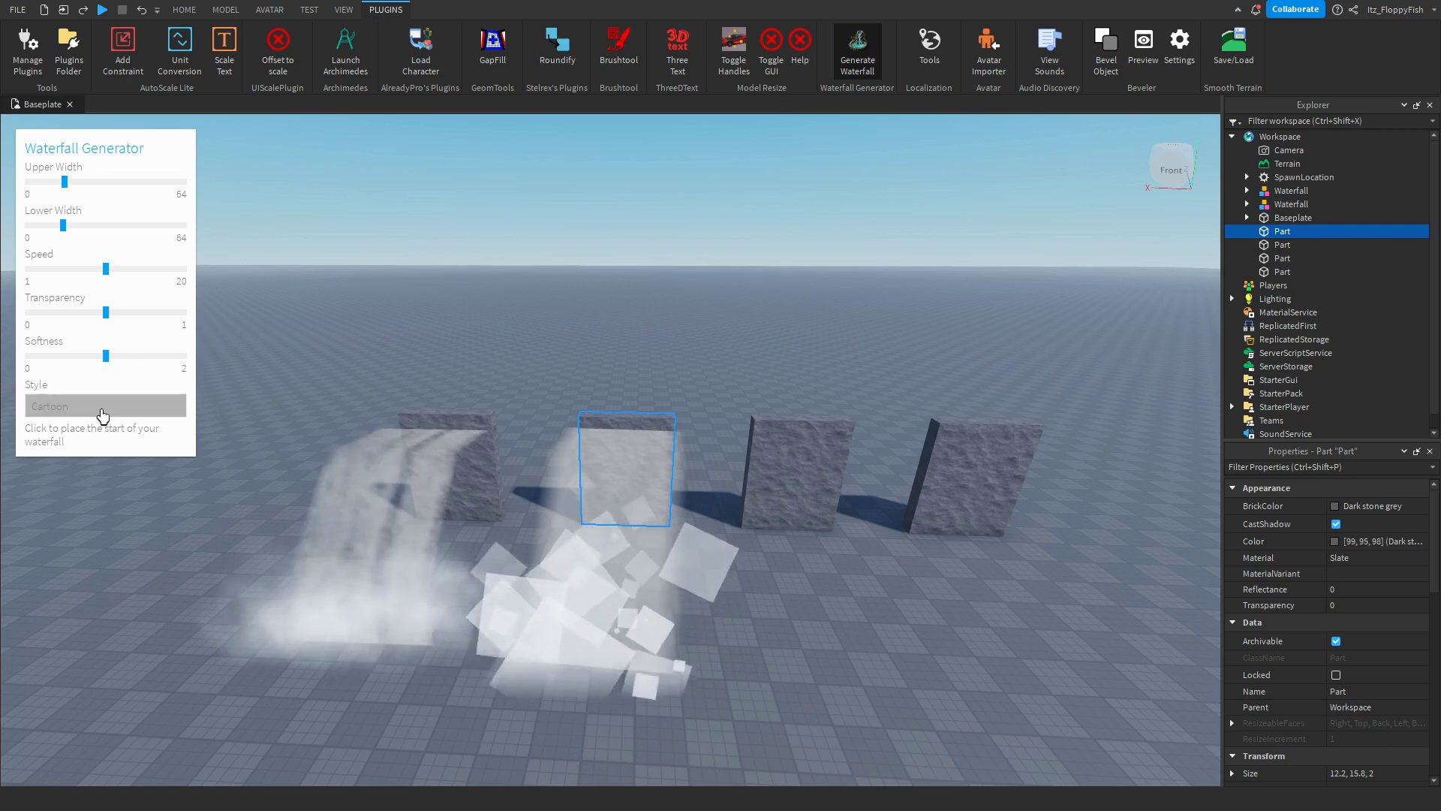
Switch the style to Subtle and place a waterfall from the third block down to the baseplate.
click(105, 409)
click(105, 430)
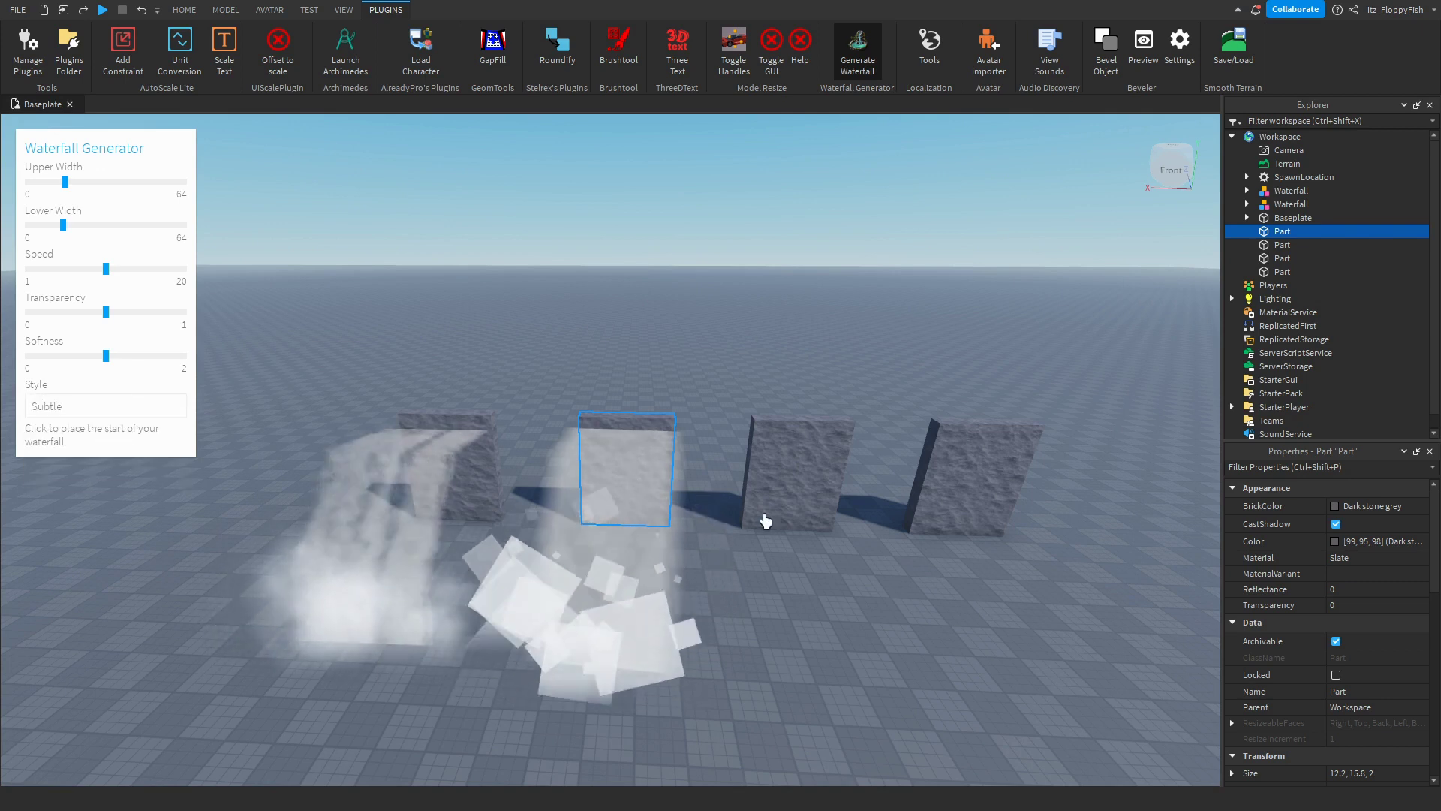
click(807, 444)
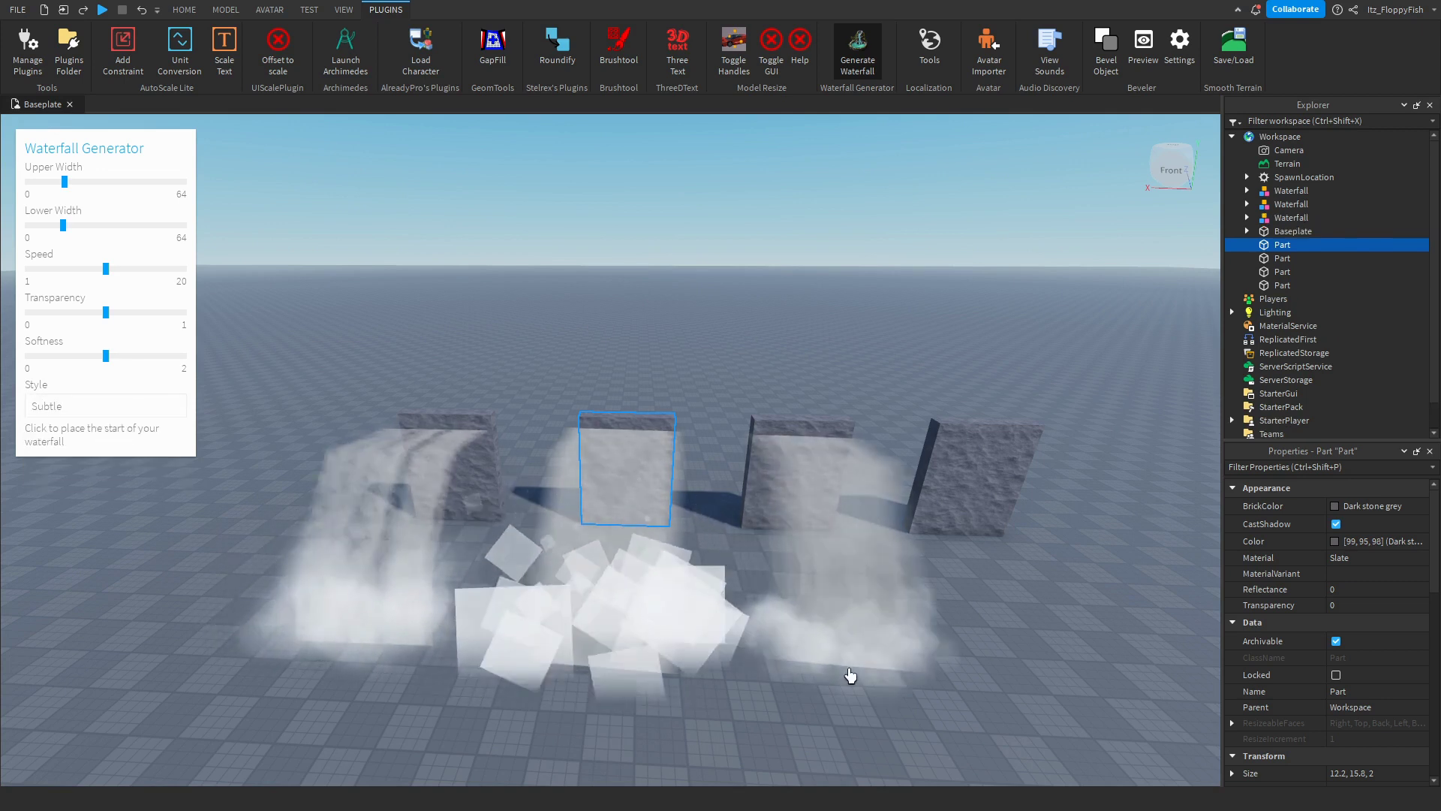
Compare the Realistic, Cartoon and Subtle waterfalls from different angles.
key(d)
right_drag(843, 595, 856, 593)
right_drag(347, 551, 714, 579)
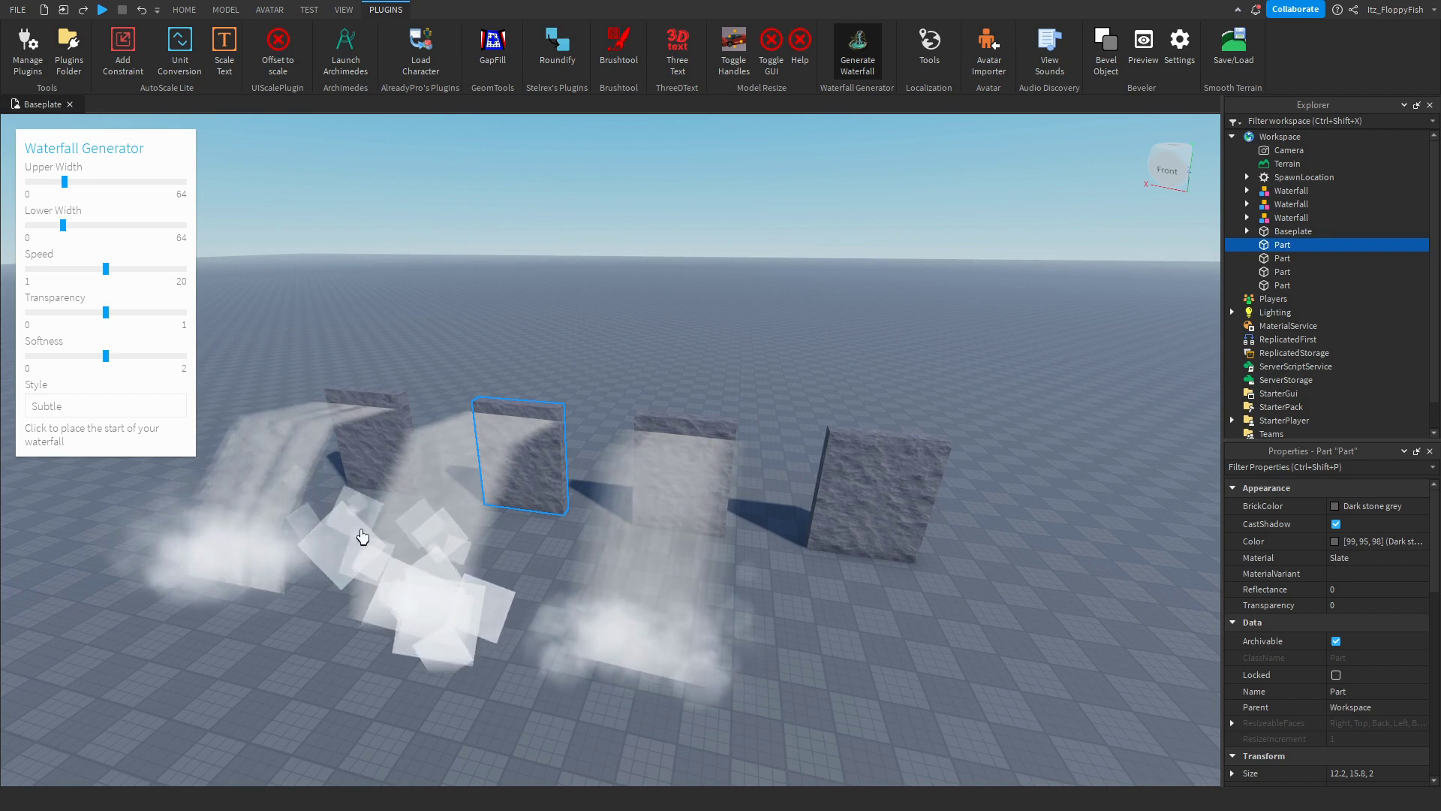
right_drag(270, 473, 567, 578)
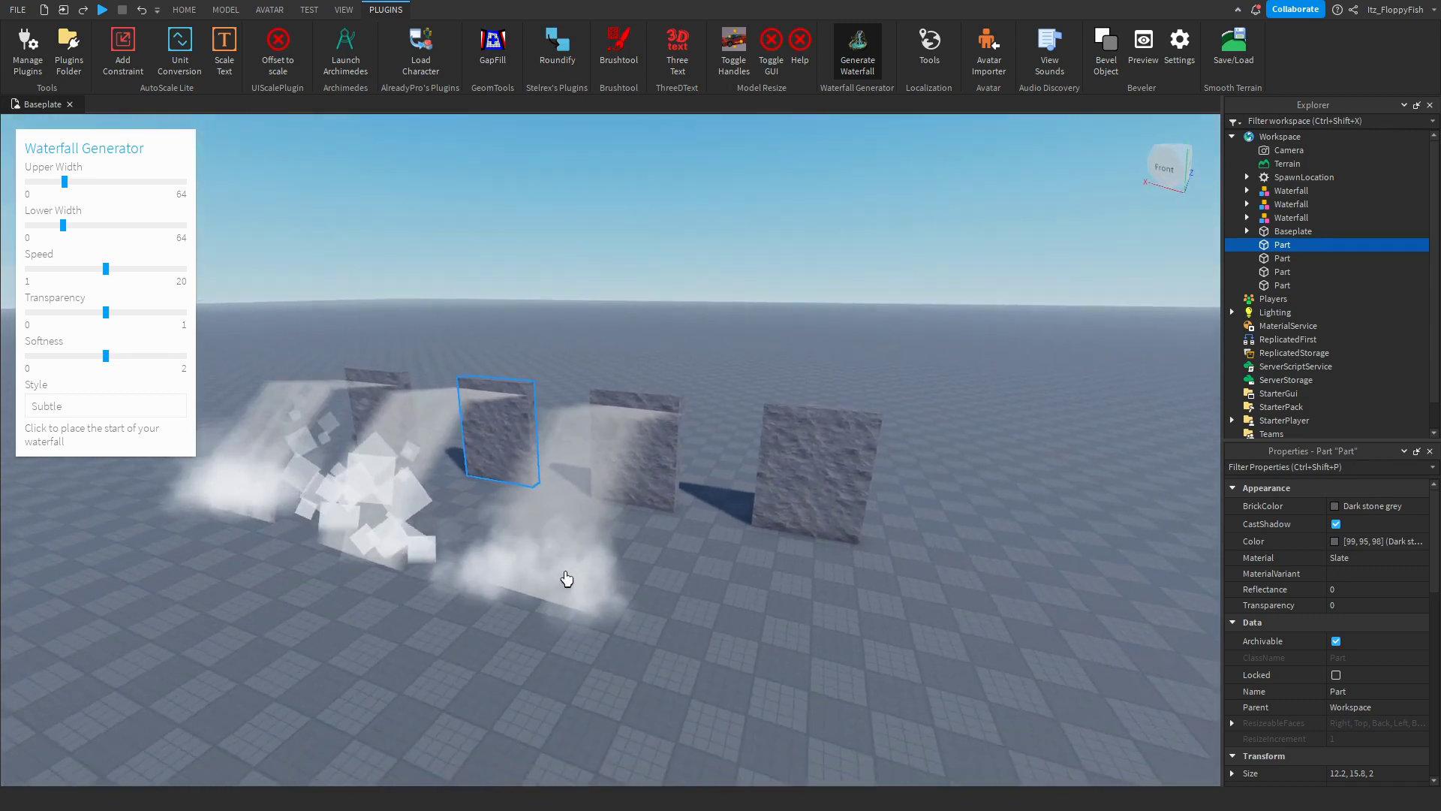
right_drag(270, 451, 494, 509)
key(e)
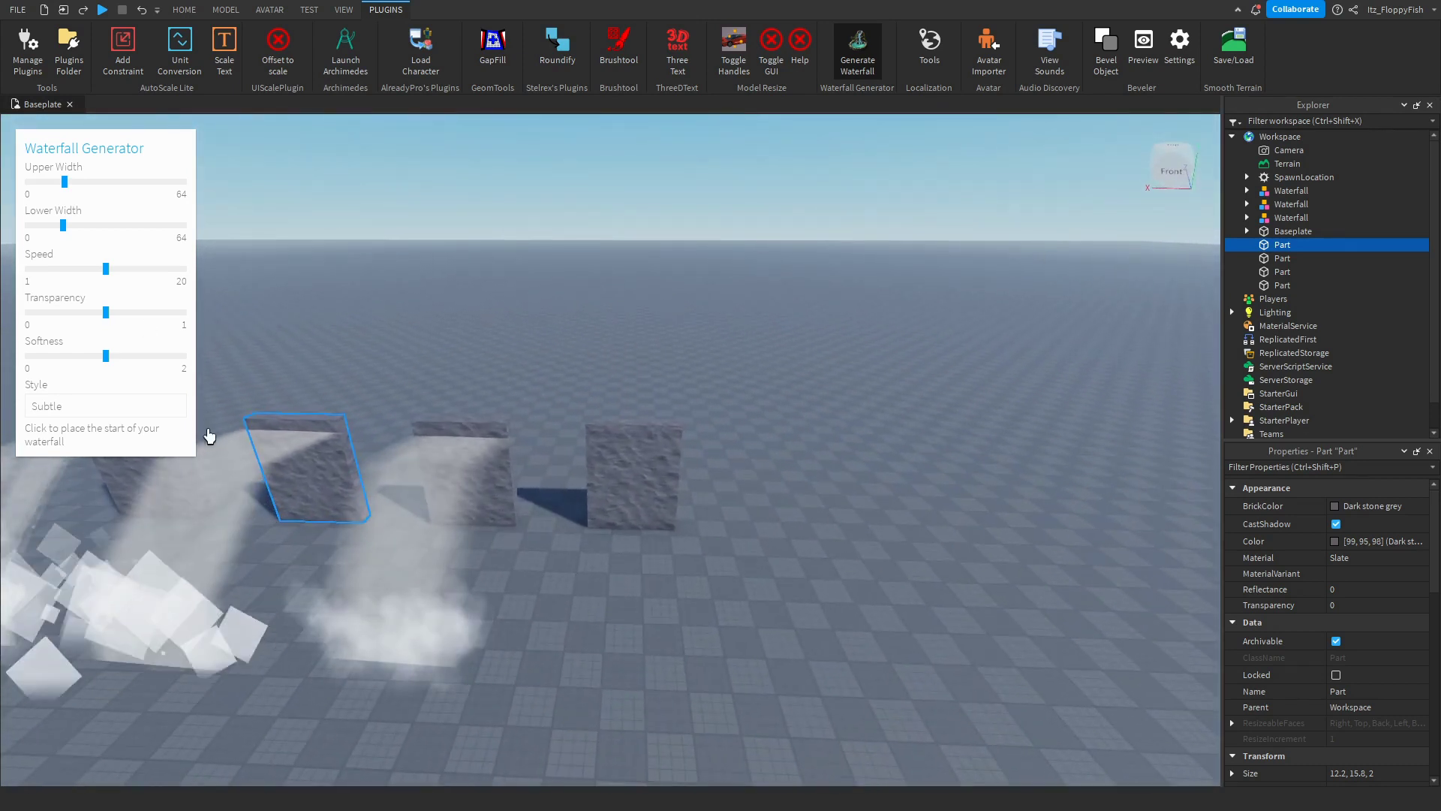
right_drag(341, 463, 342, 463)
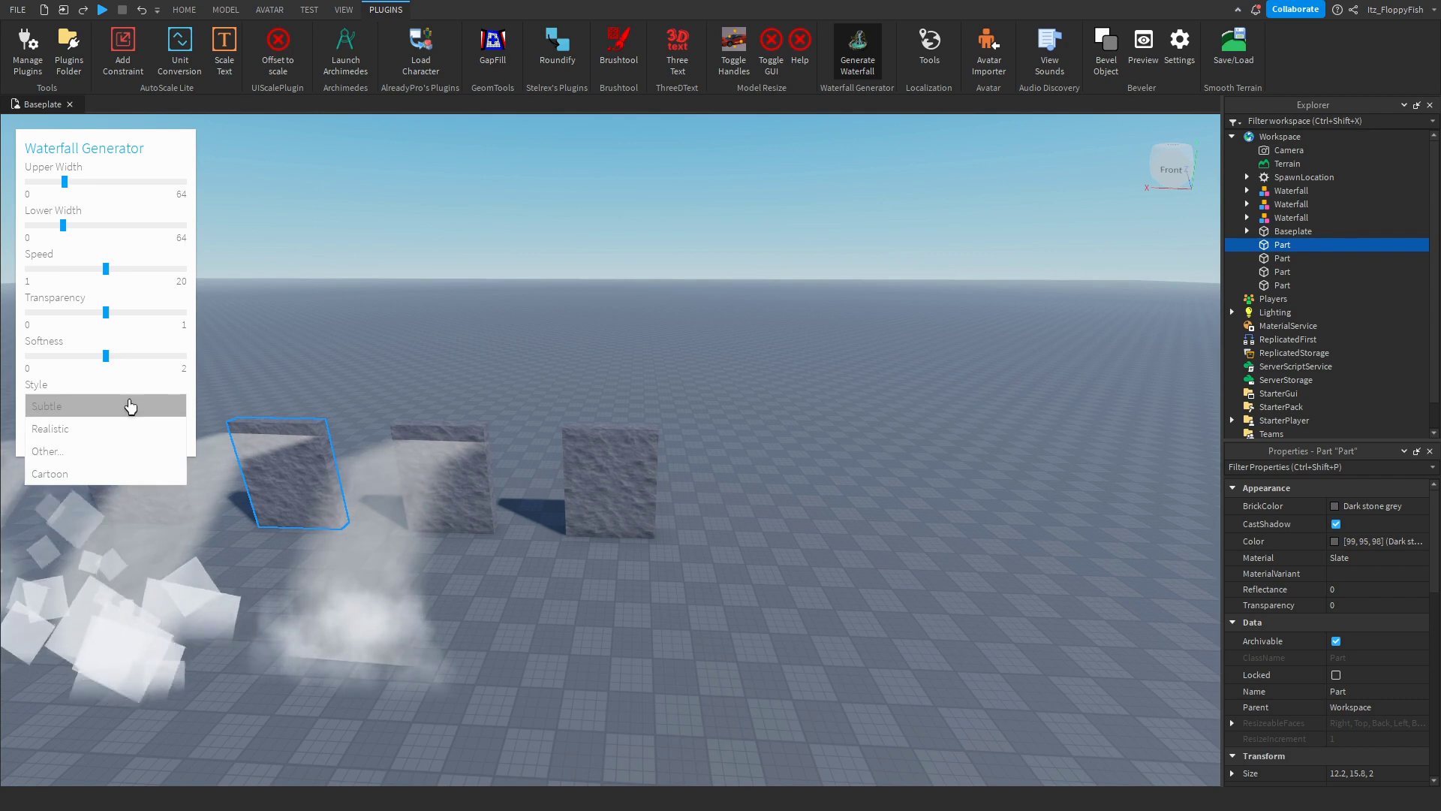
Set the style to Other and accept the custom parameters with the Waterfall Texture and Mist Texture left empty.
click(129, 406)
click(101, 451)
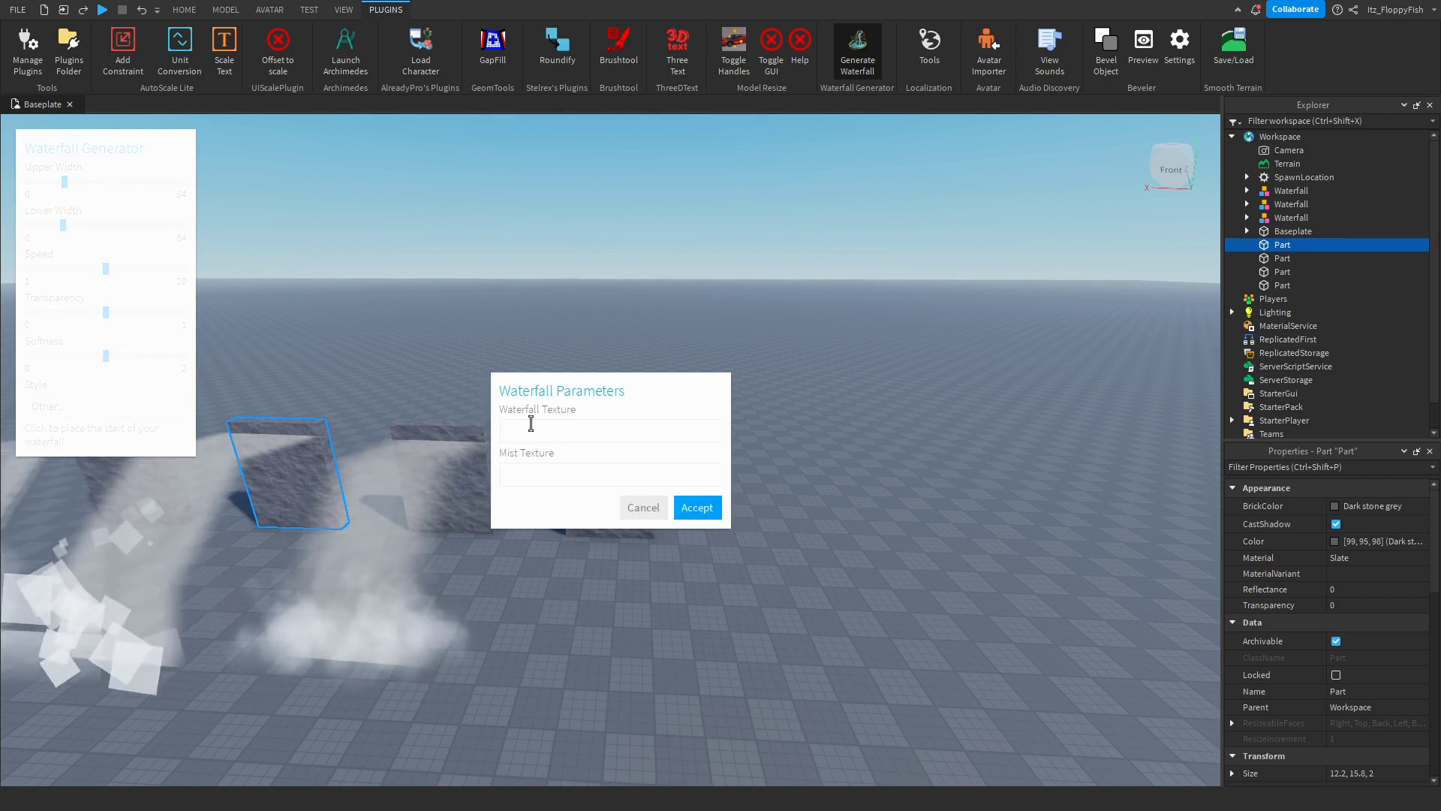
click(530, 424)
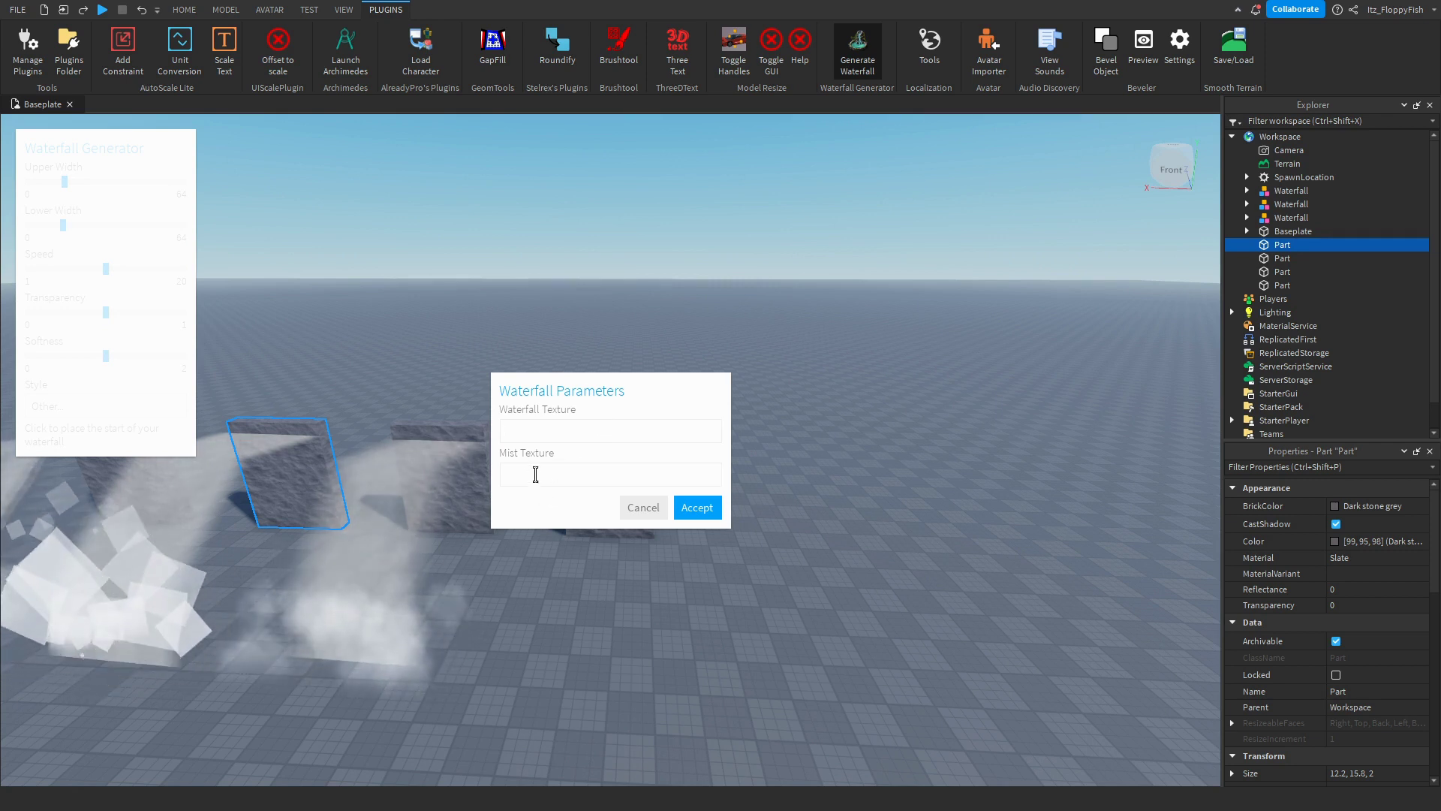
click(593, 470)
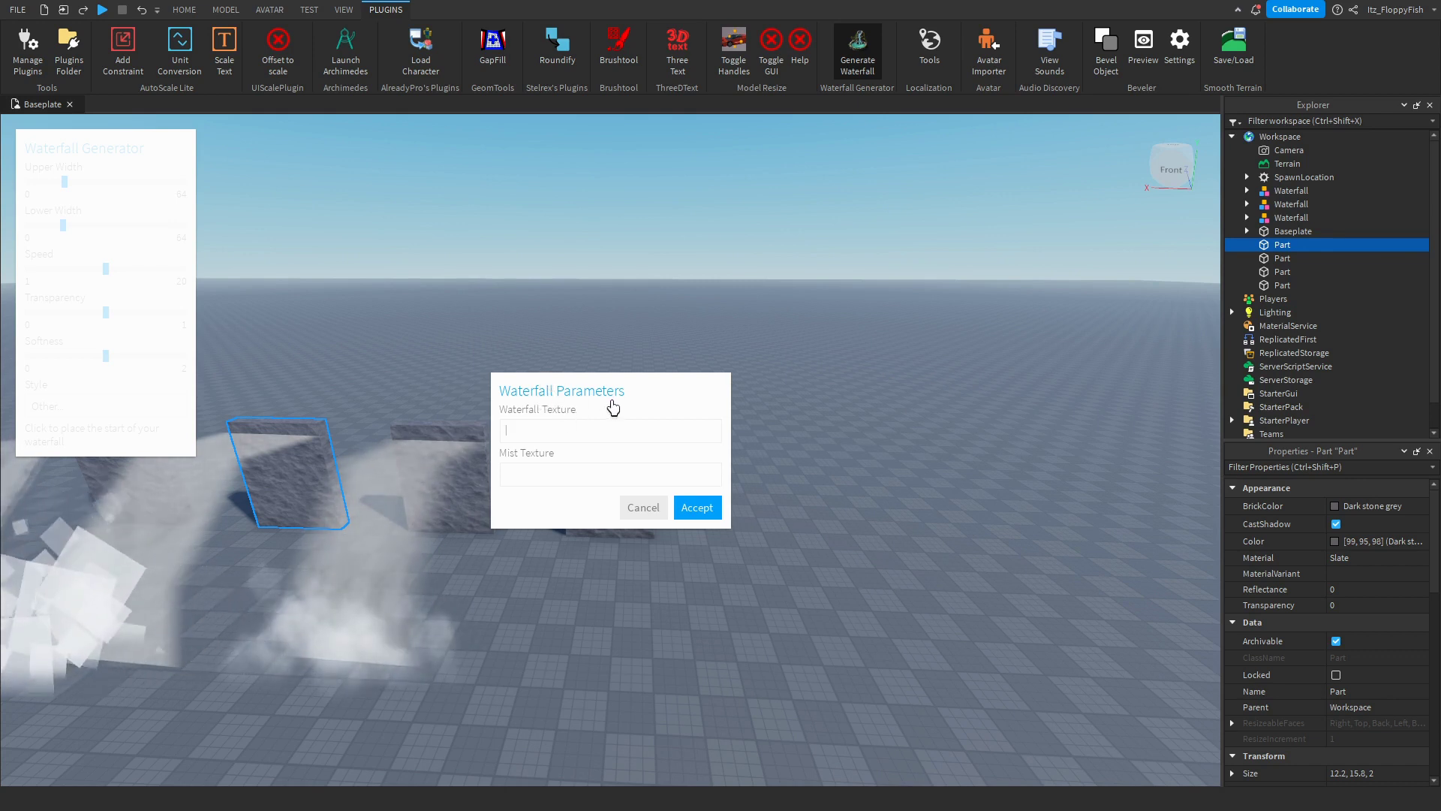
click(693, 510)
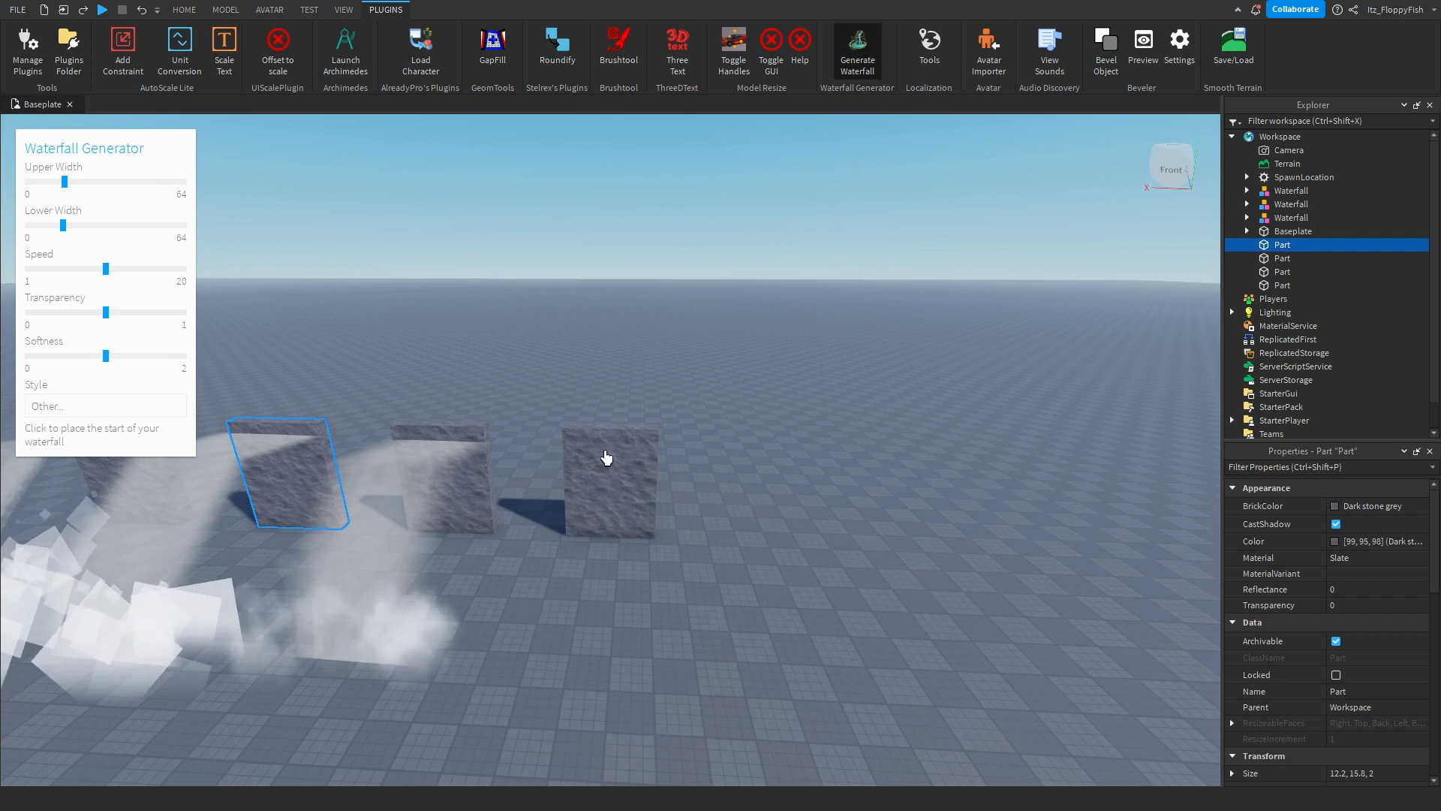
Place a waterfall in the Other style from the fourth block down to the baseplate, and close the Waterfall Generator.
click(605, 460)
right_drag(675, 605, 692, 496)
right_drag(518, 638, 527, 450)
click(870, 55)
Inspect the four waterfalls one after another, selecting the Subtle and Other ones, and clear the selection for an overview.
key(d)
key(d)
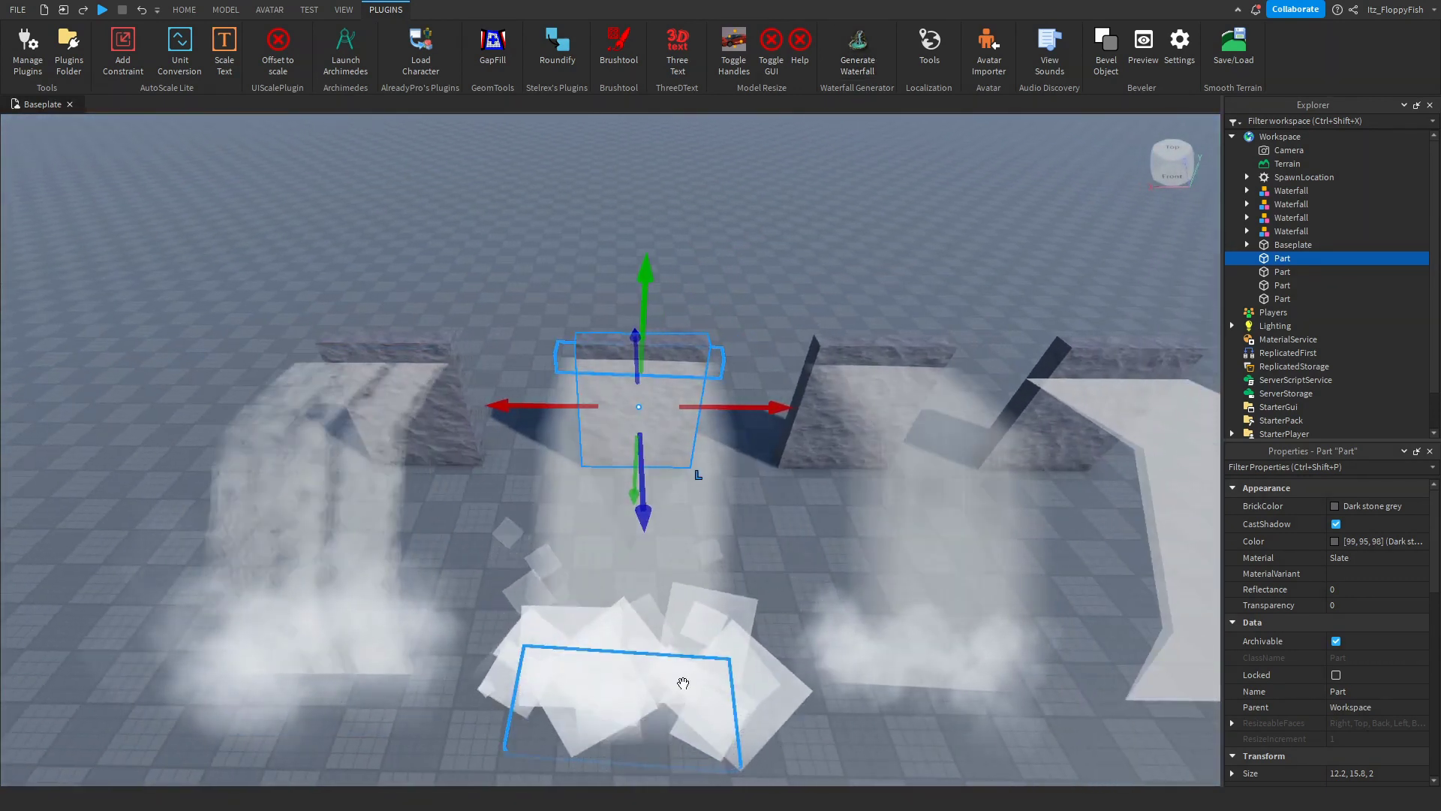
key(d)
click(702, 666)
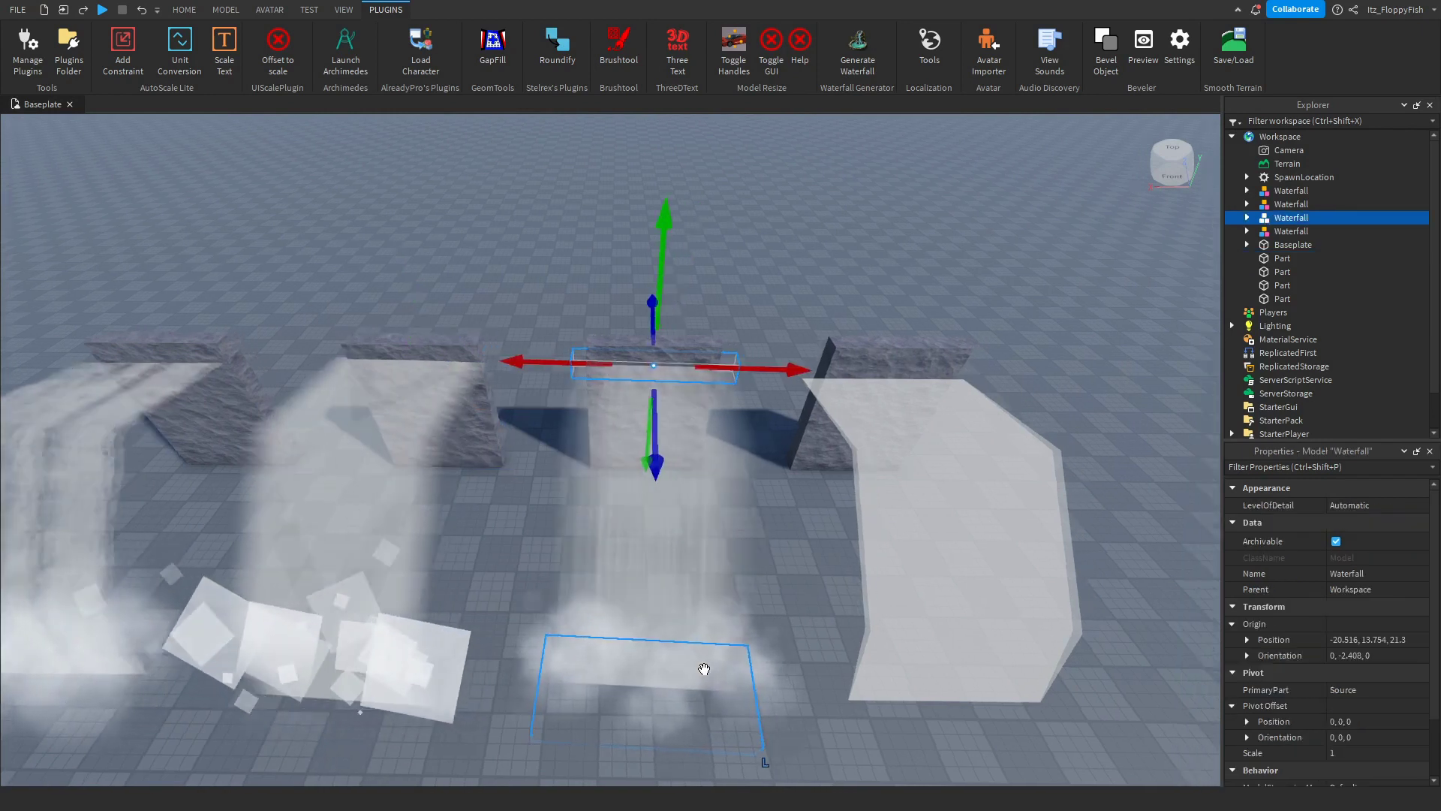
key(a)
click(707, 691)
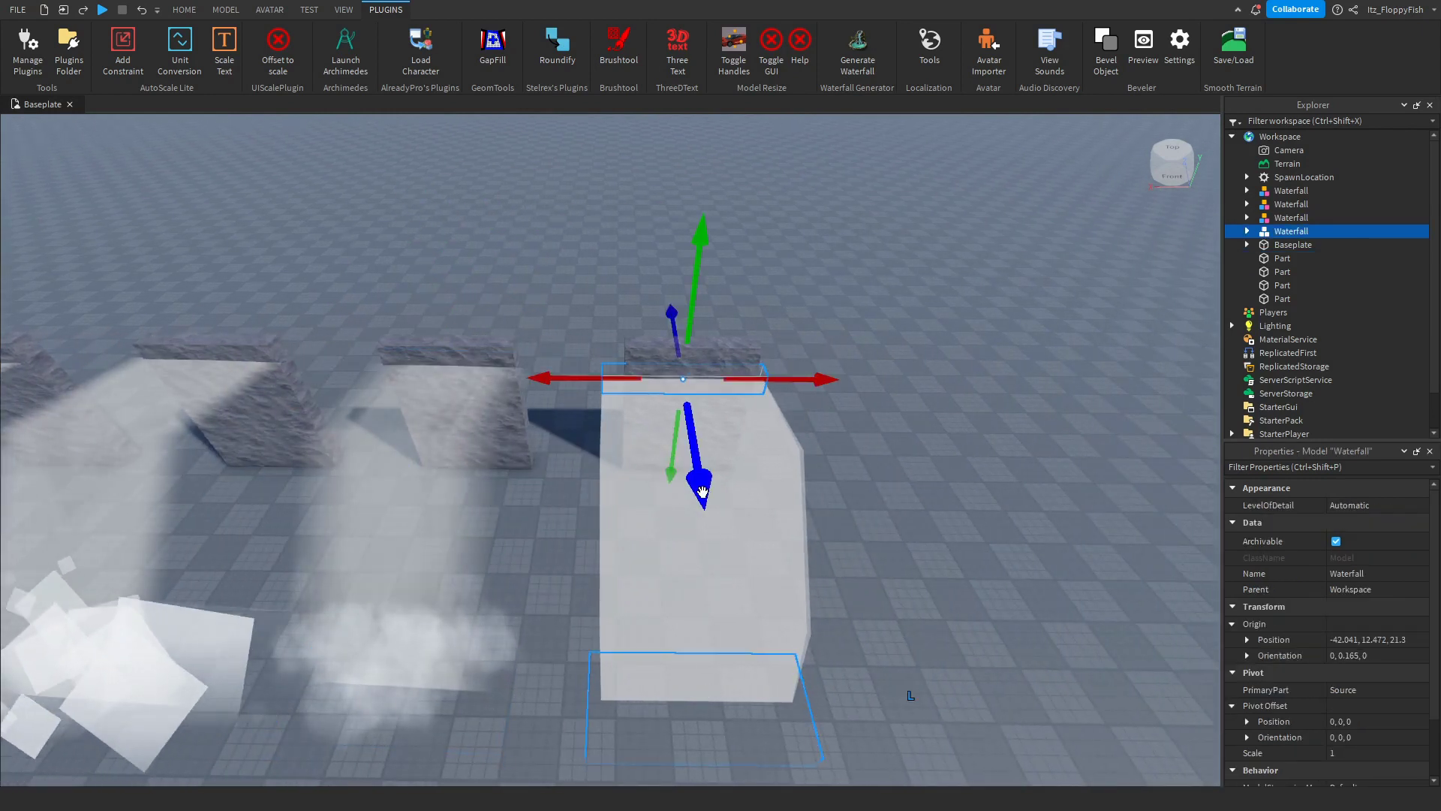
key(s)
right_drag(703, 492, 701, 462)
click(636, 290)
right_drag(635, 291, 637, 292)
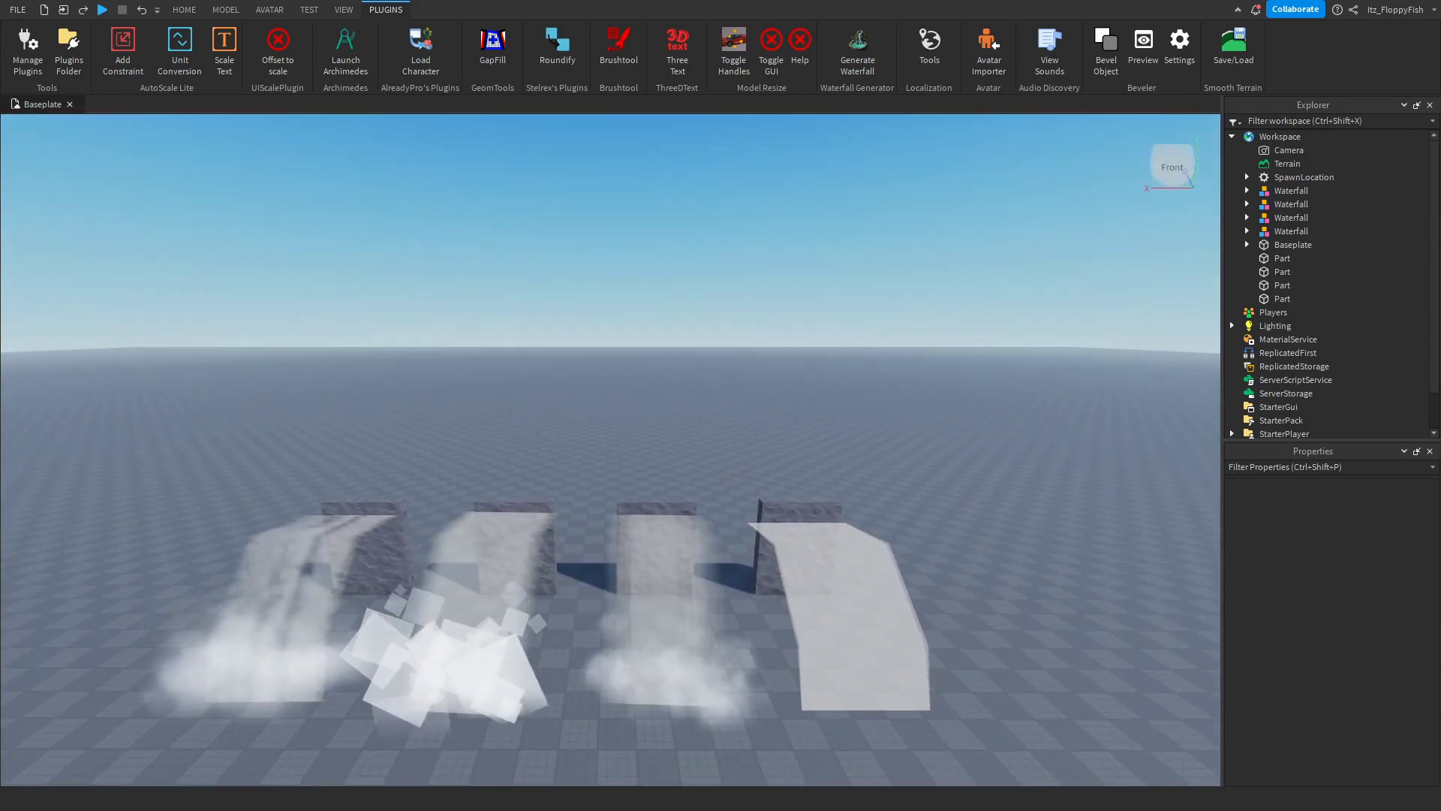